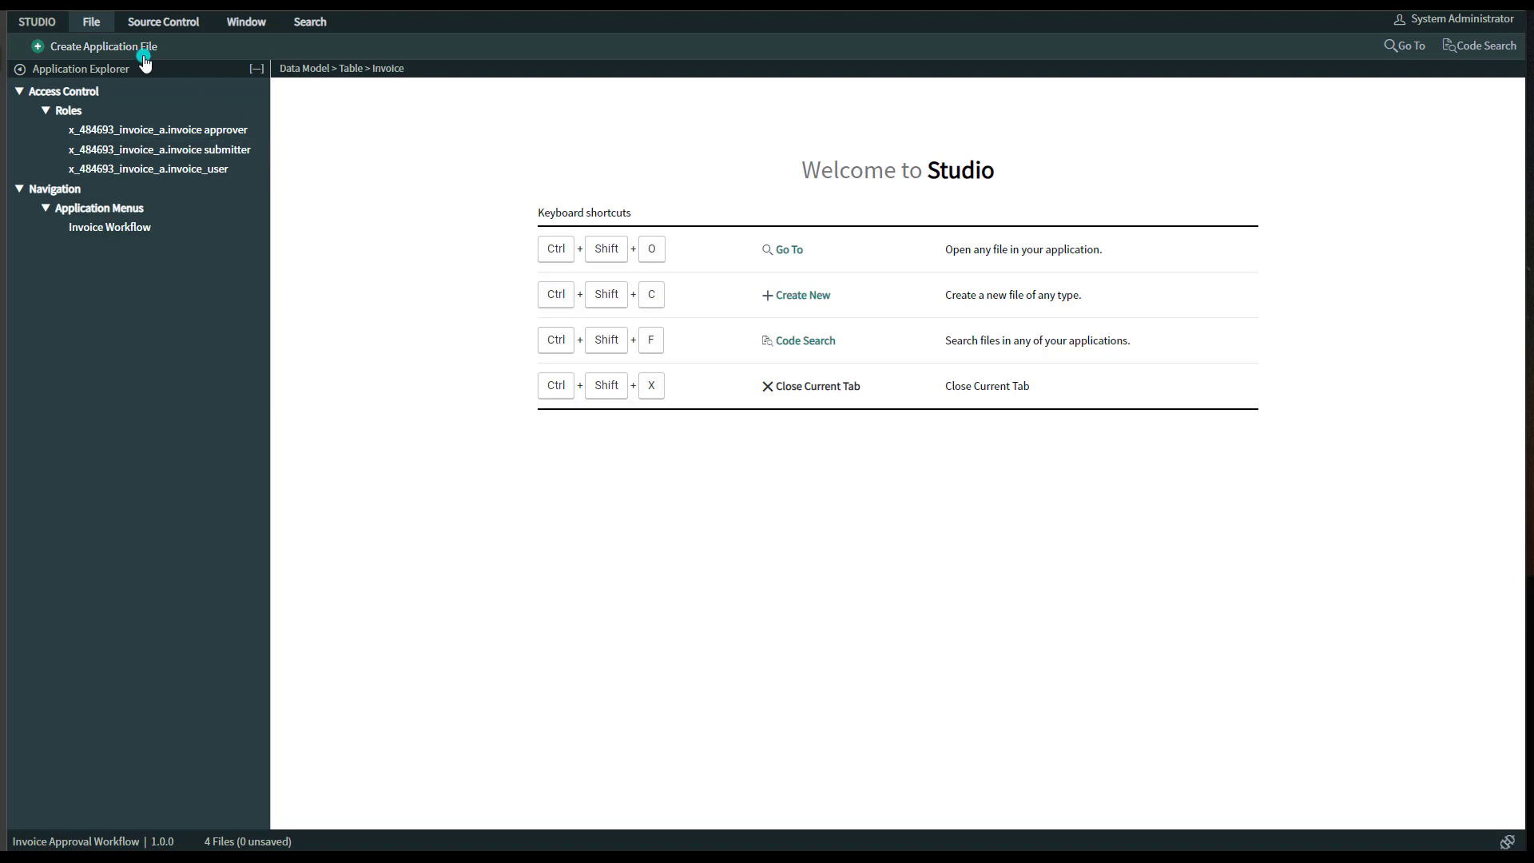
Step: Create a new application file of type Table from the Data Model category
left_click(143, 56)
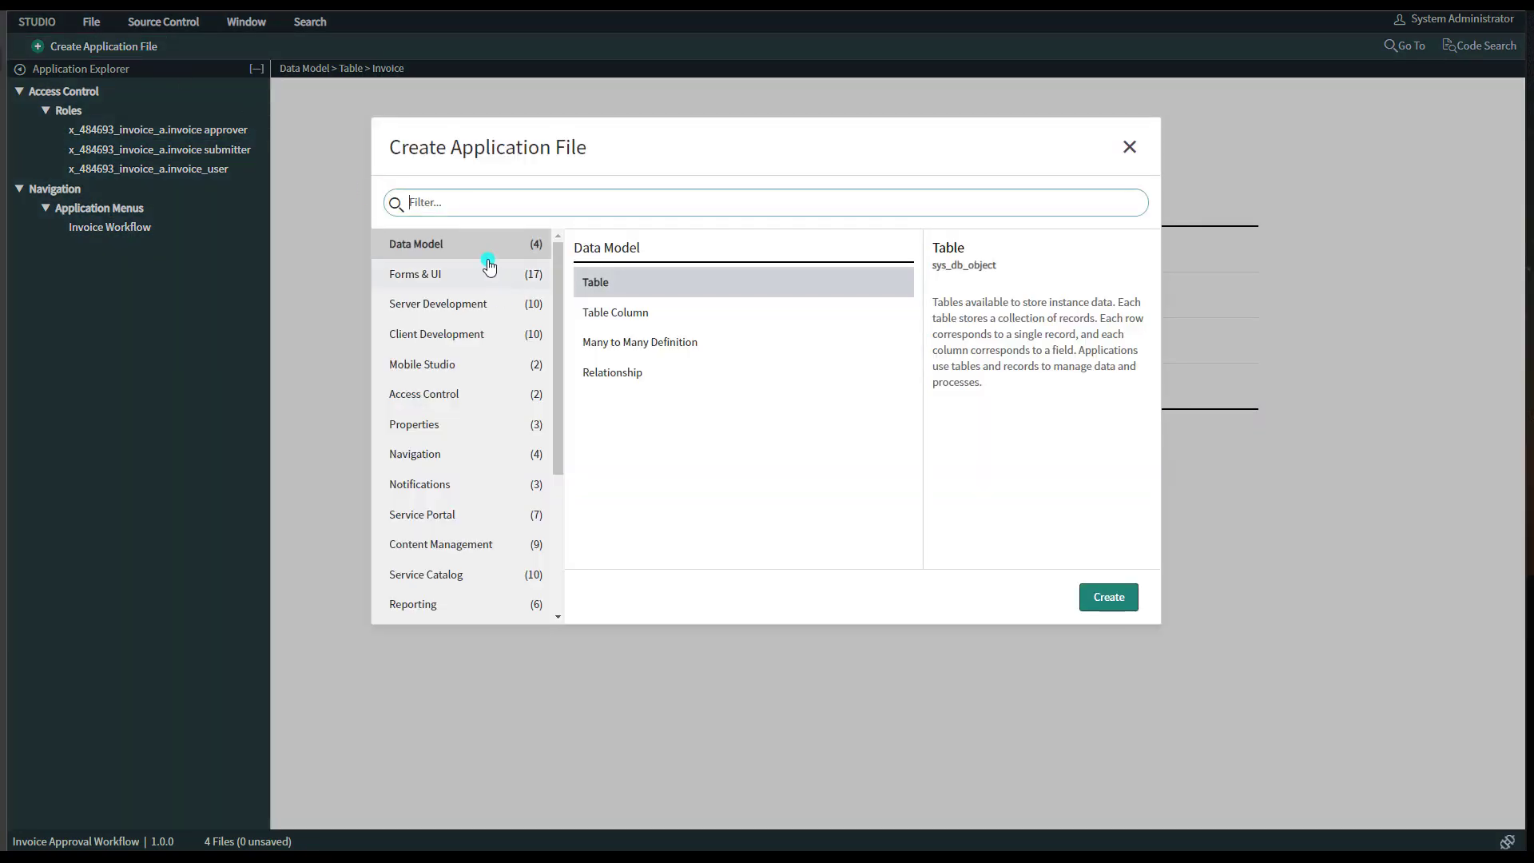
left_click_drag(561, 257, 530, 239)
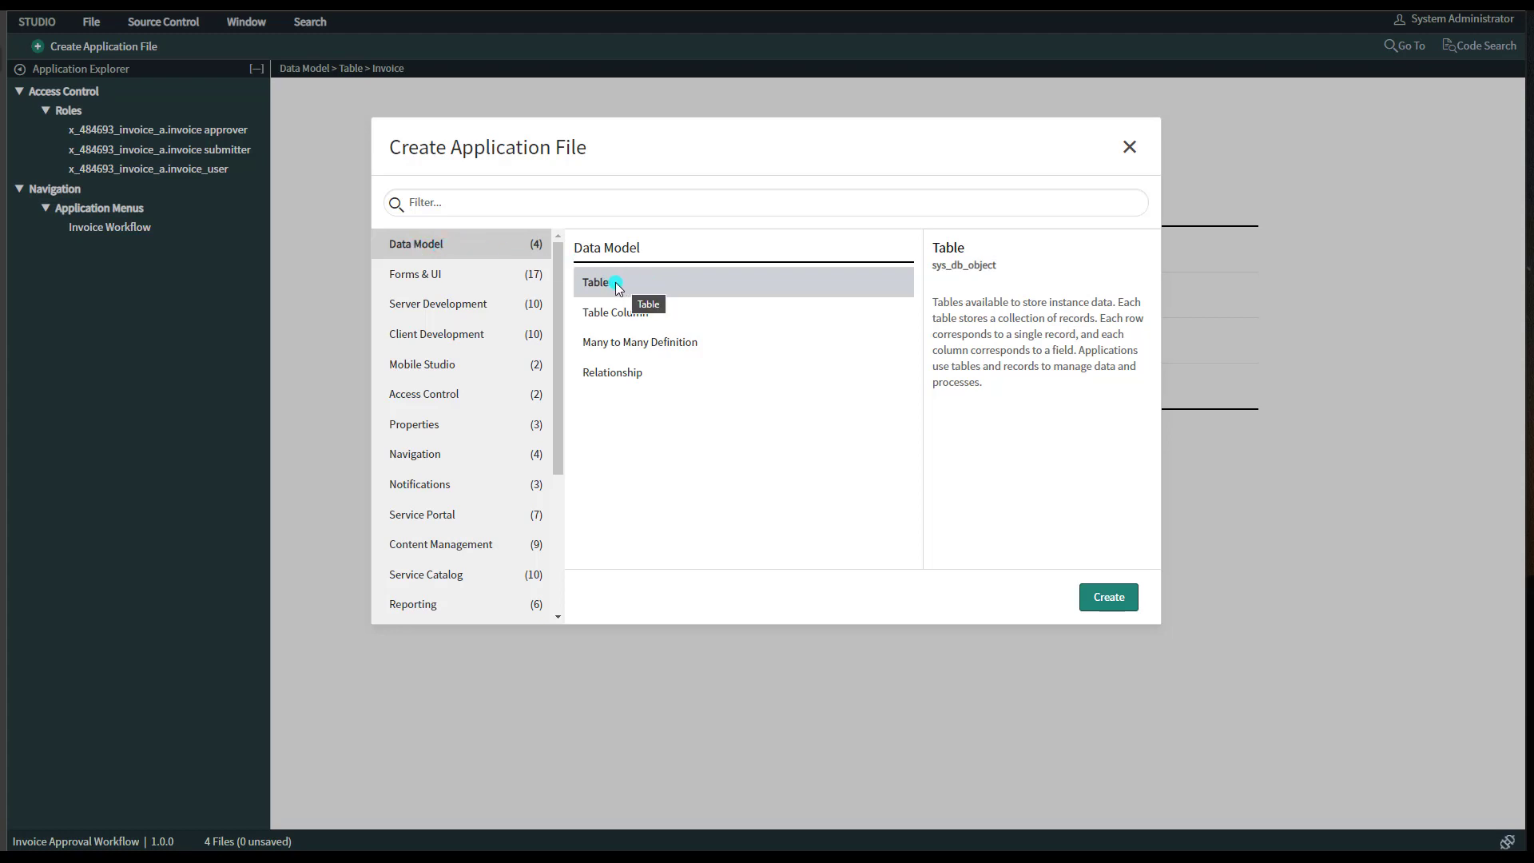
left_click(458, 210)
type("table")
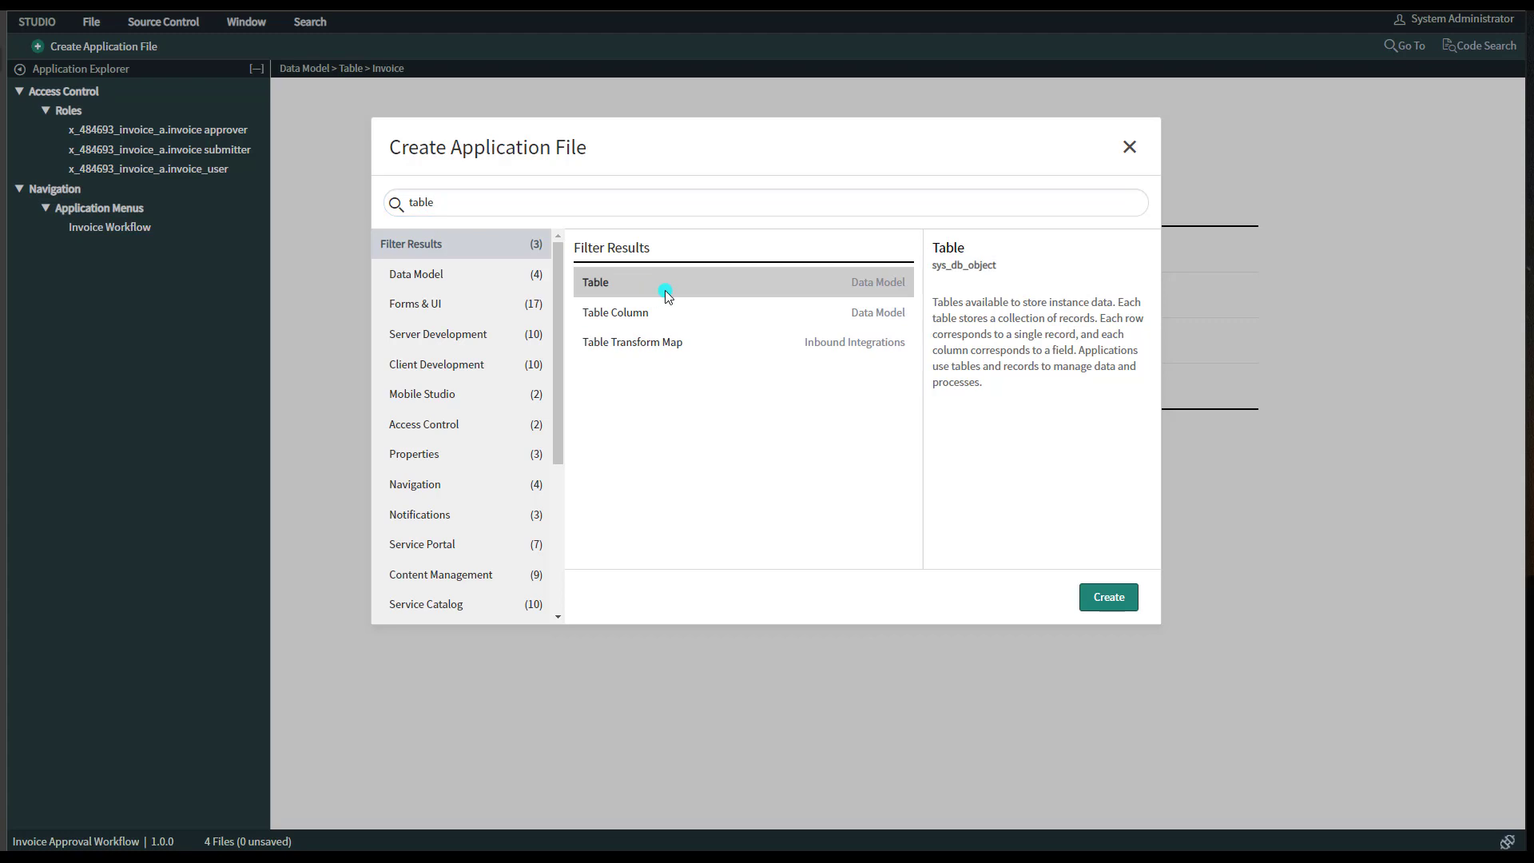
left_click(1122, 600)
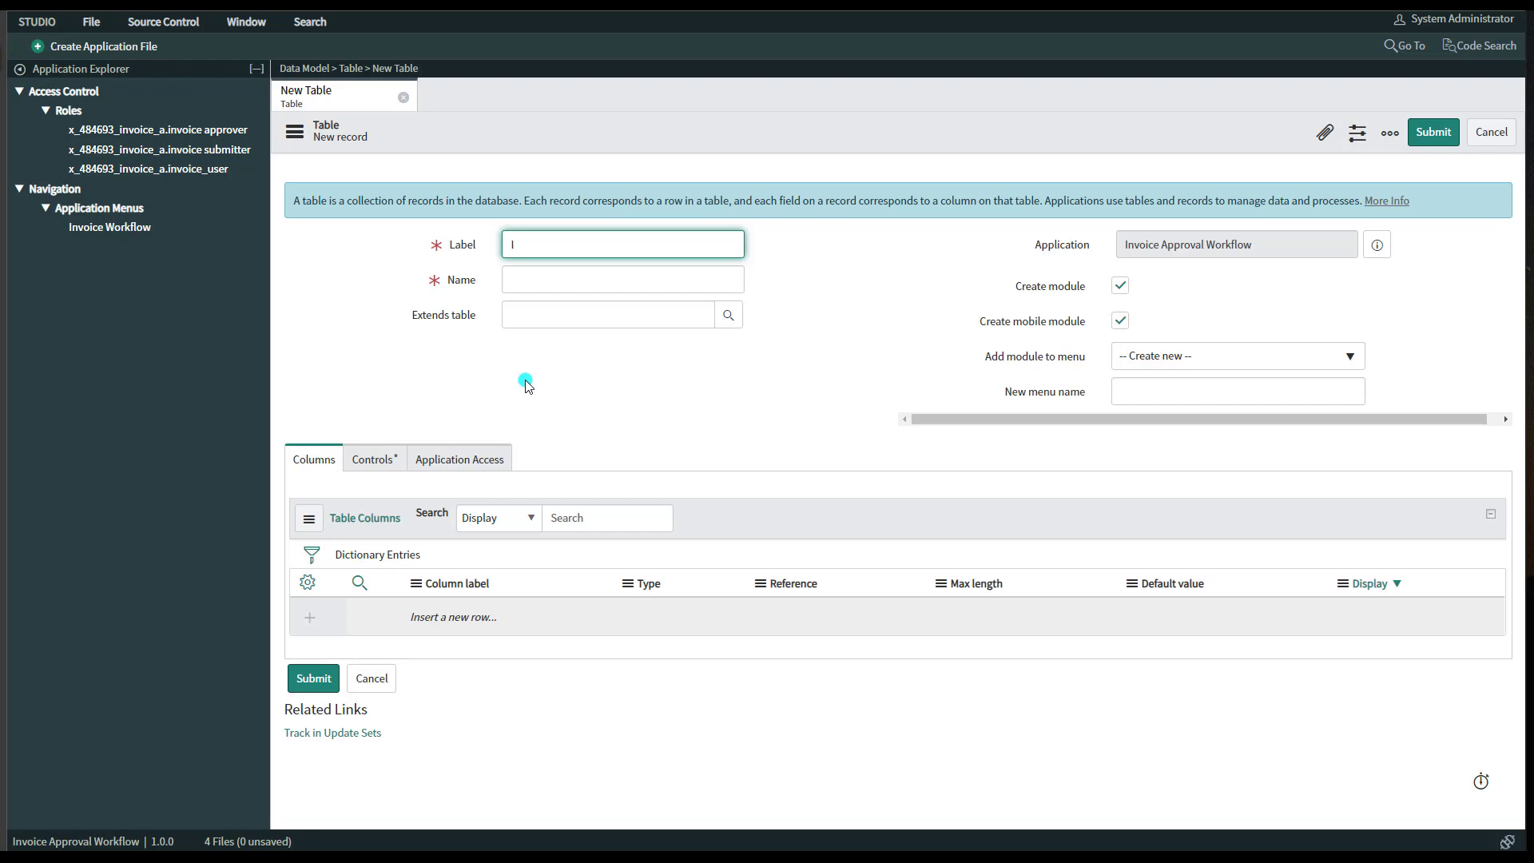
Step: Label the new table Invoices and fill in its generated table name
type("nvoices")
key("Tab")
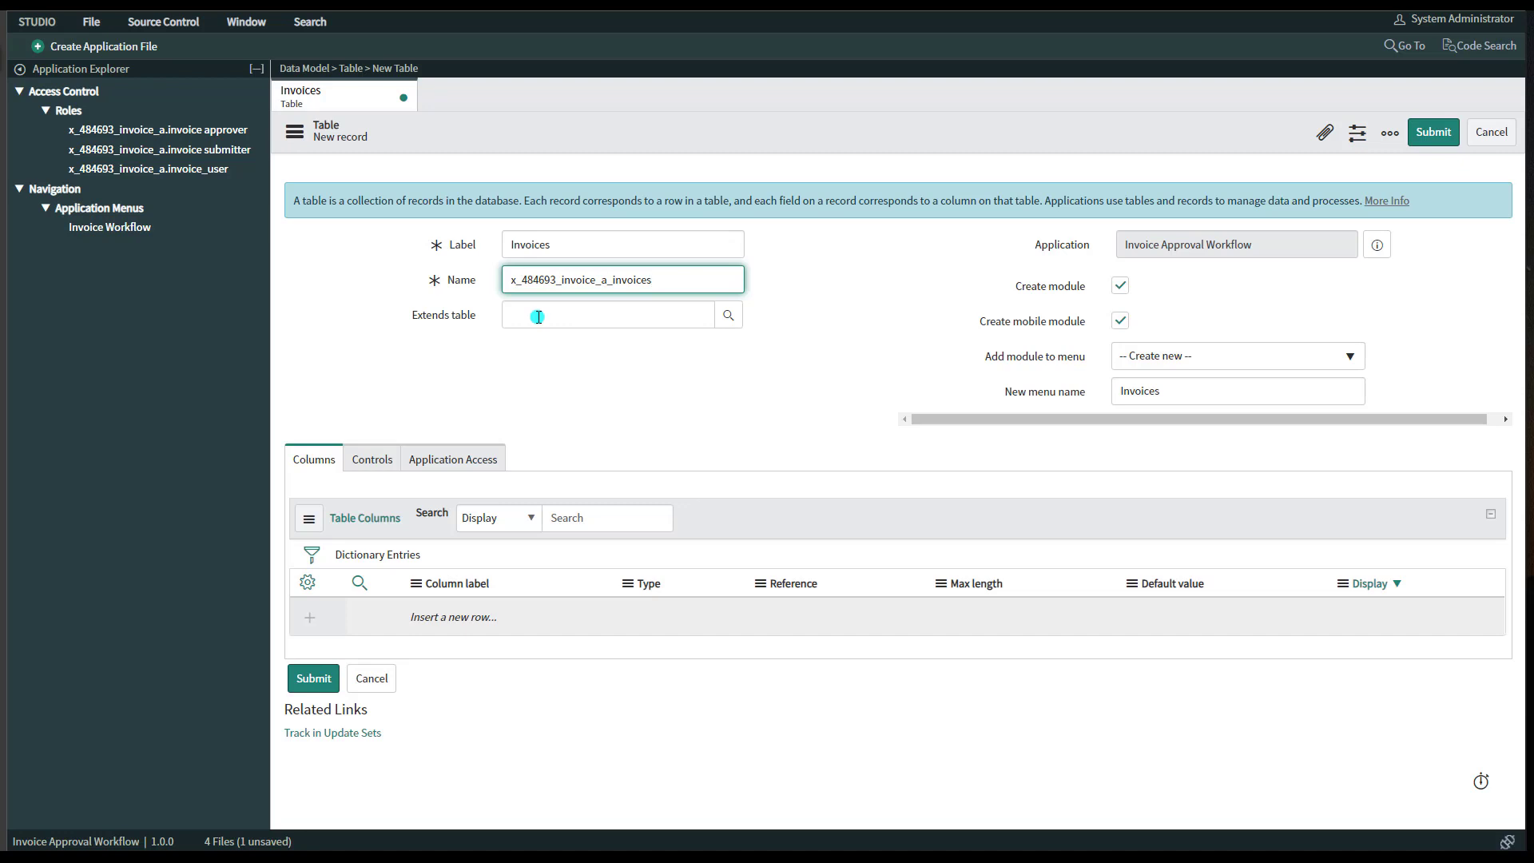
left_click_drag(560, 280, 602, 280)
left_click(525, 382)
left_click(549, 382)
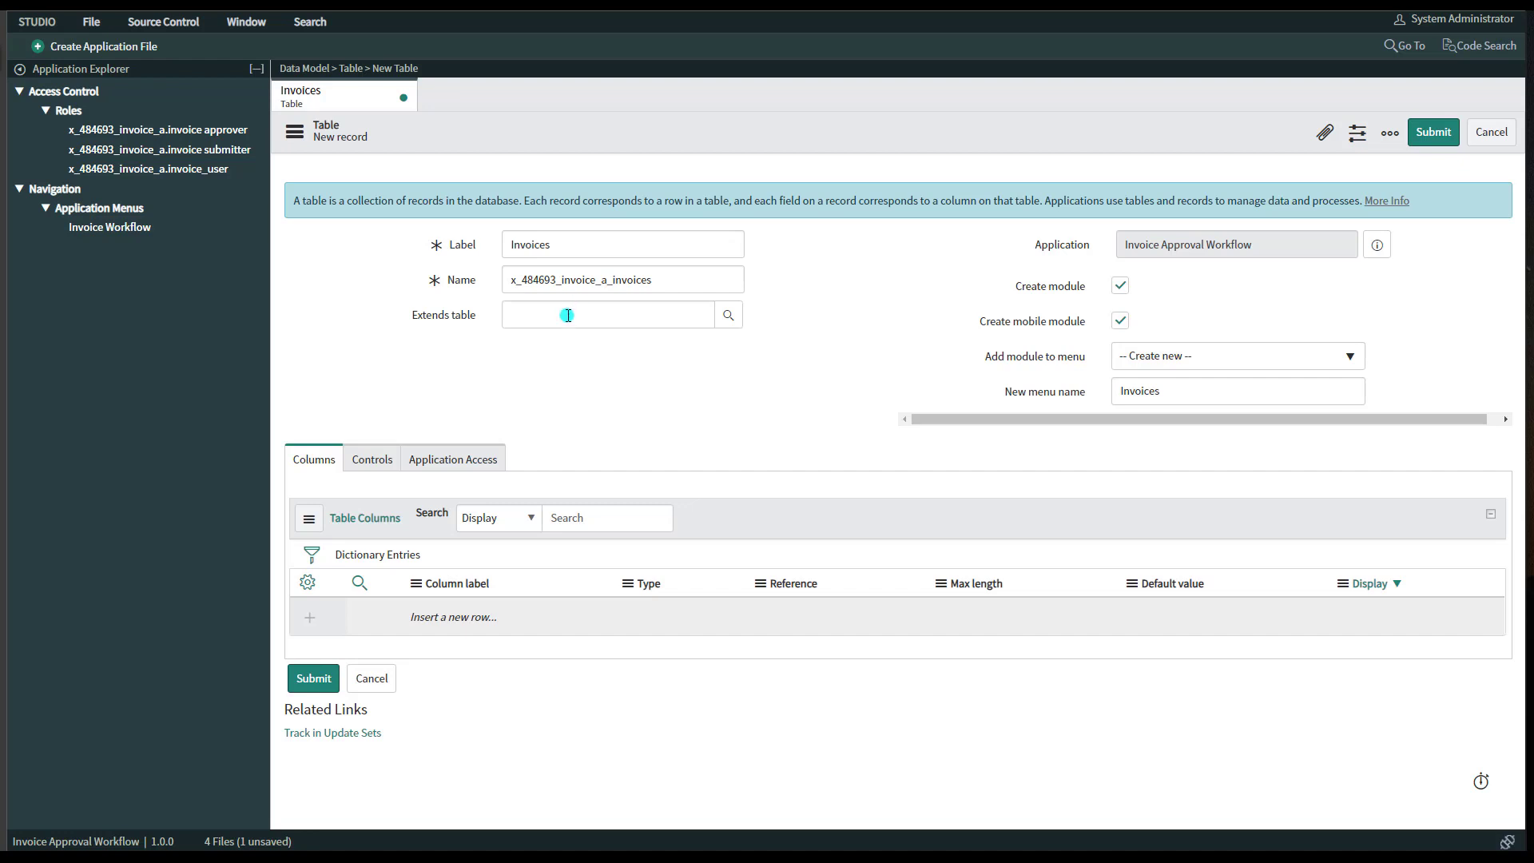
left_click(567, 315)
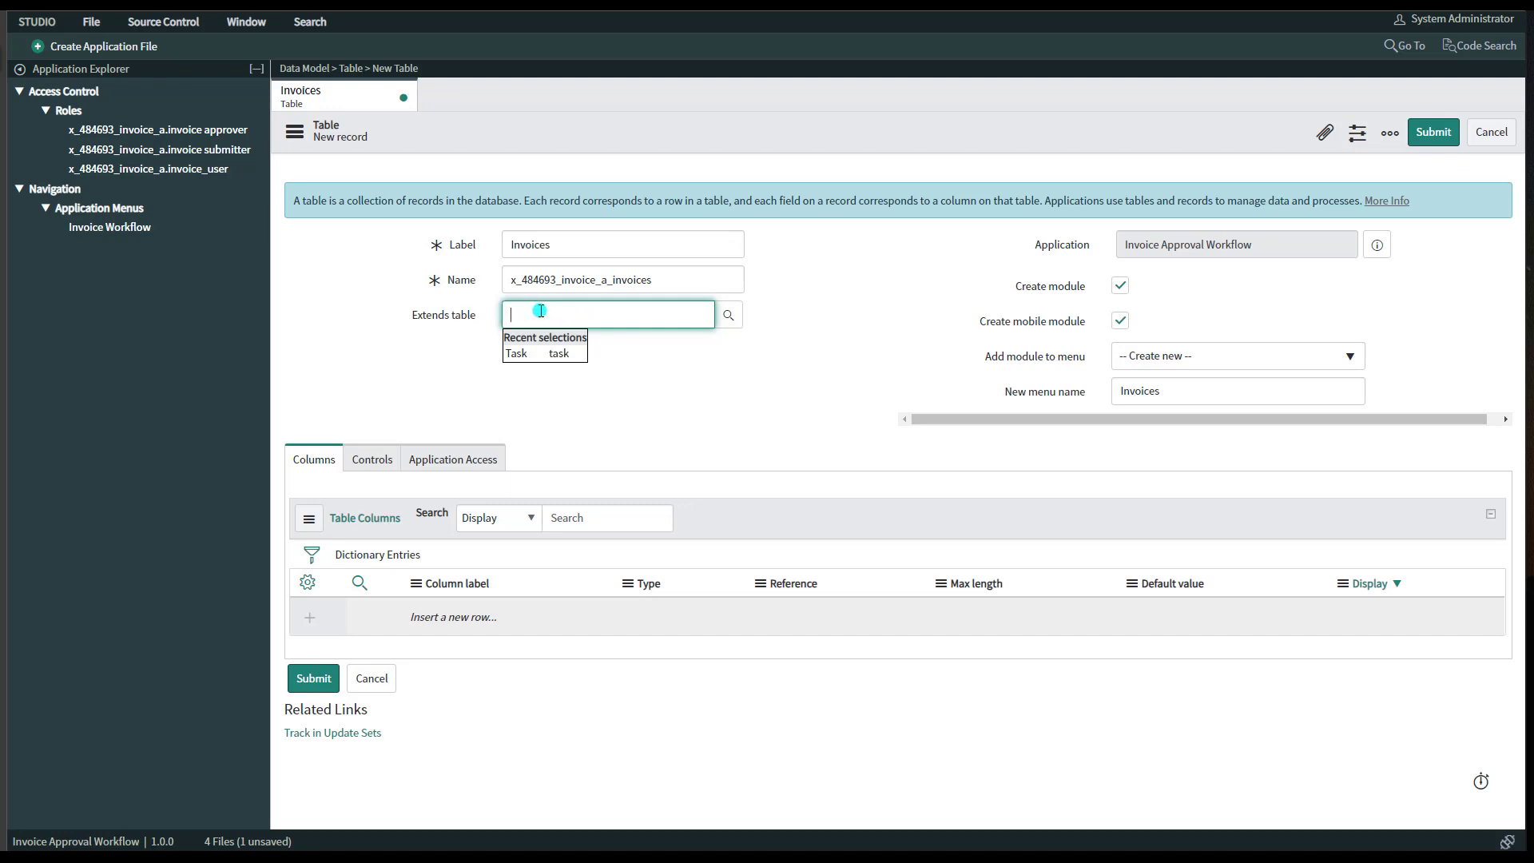
type("task")
left_click(742, 408)
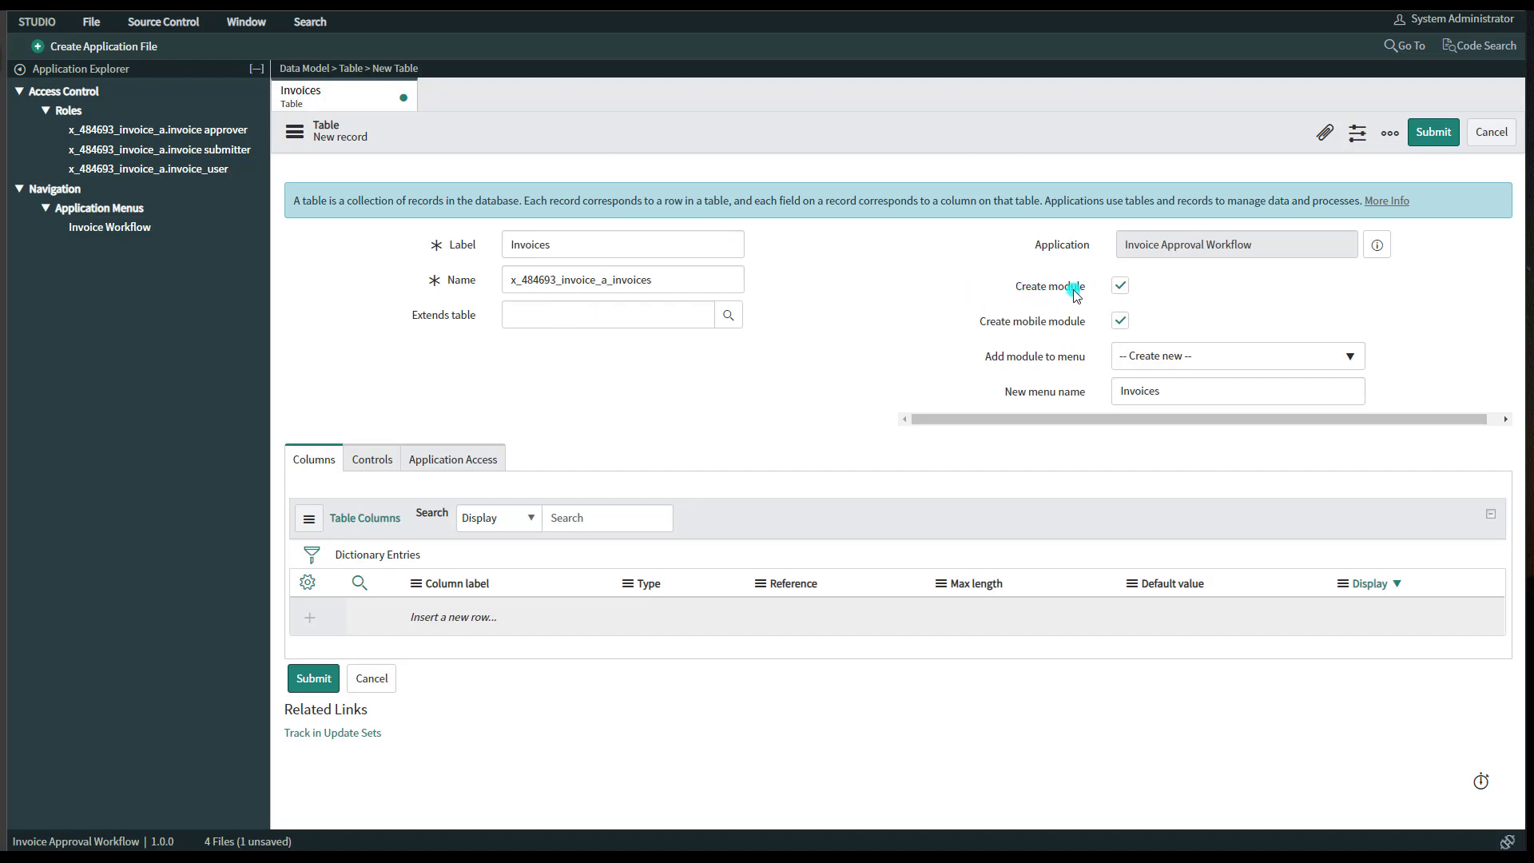
left_click(1120, 286)
left_click(1120, 291)
left_click(1107, 286)
left_click(1130, 359)
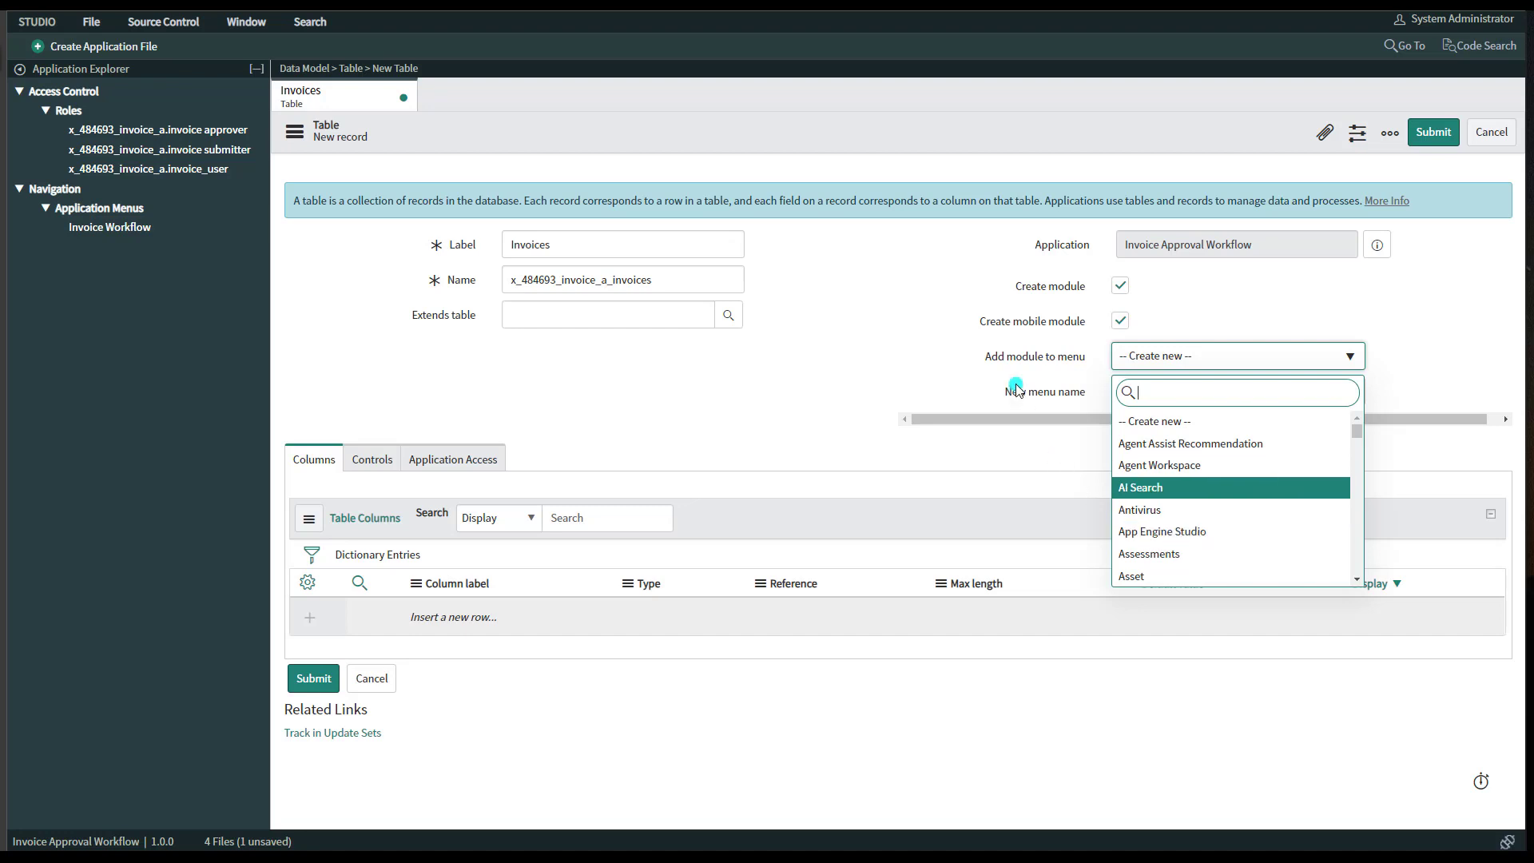
left_click(1060, 352)
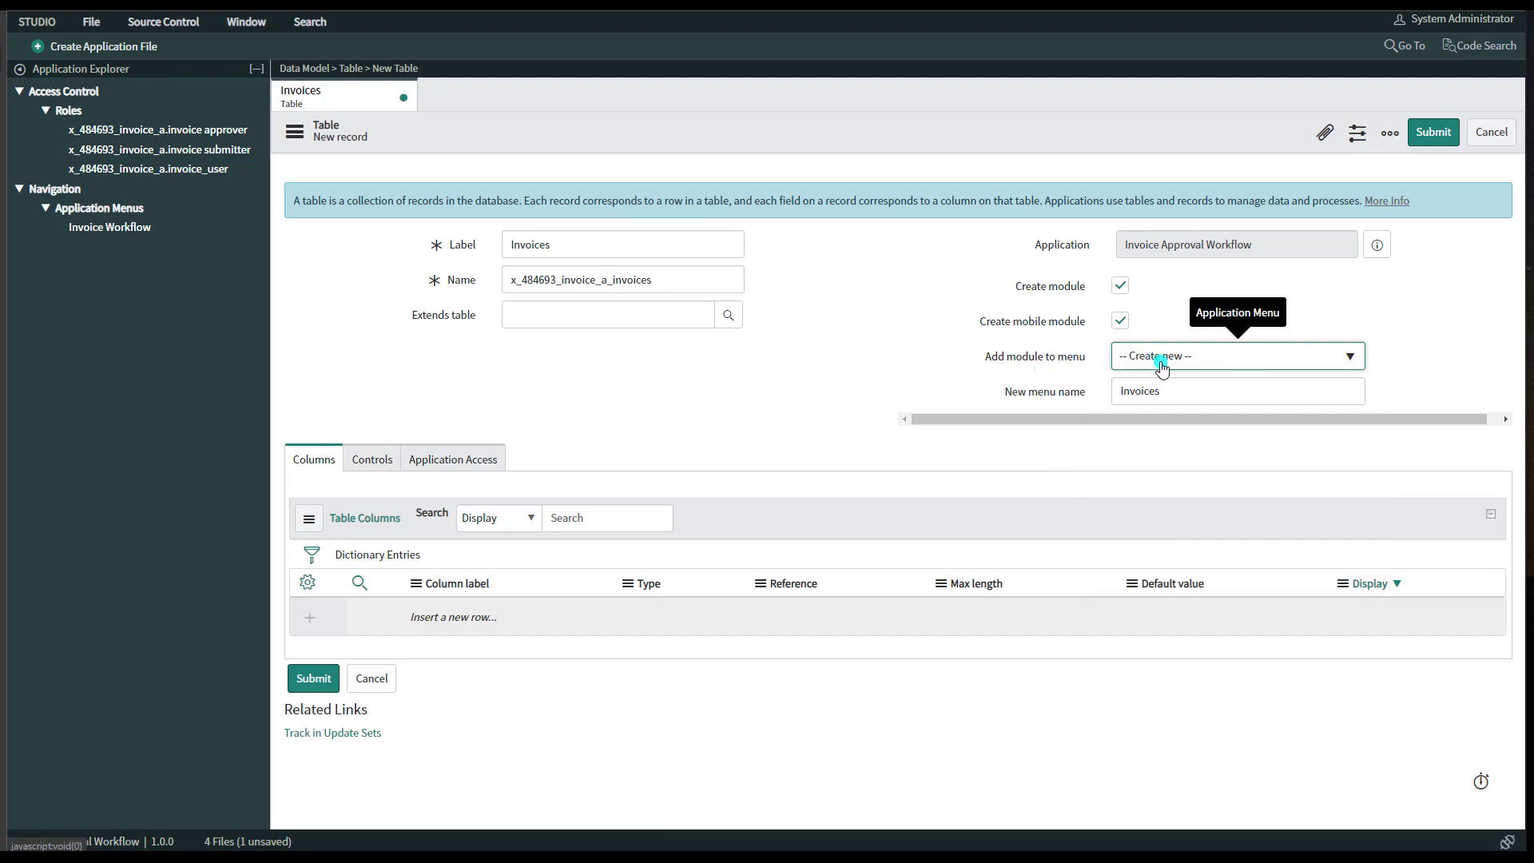
Step: Set the new menu name to Invoice Approval Workflow and submit the Invoices table record
left_click(1167, 385)
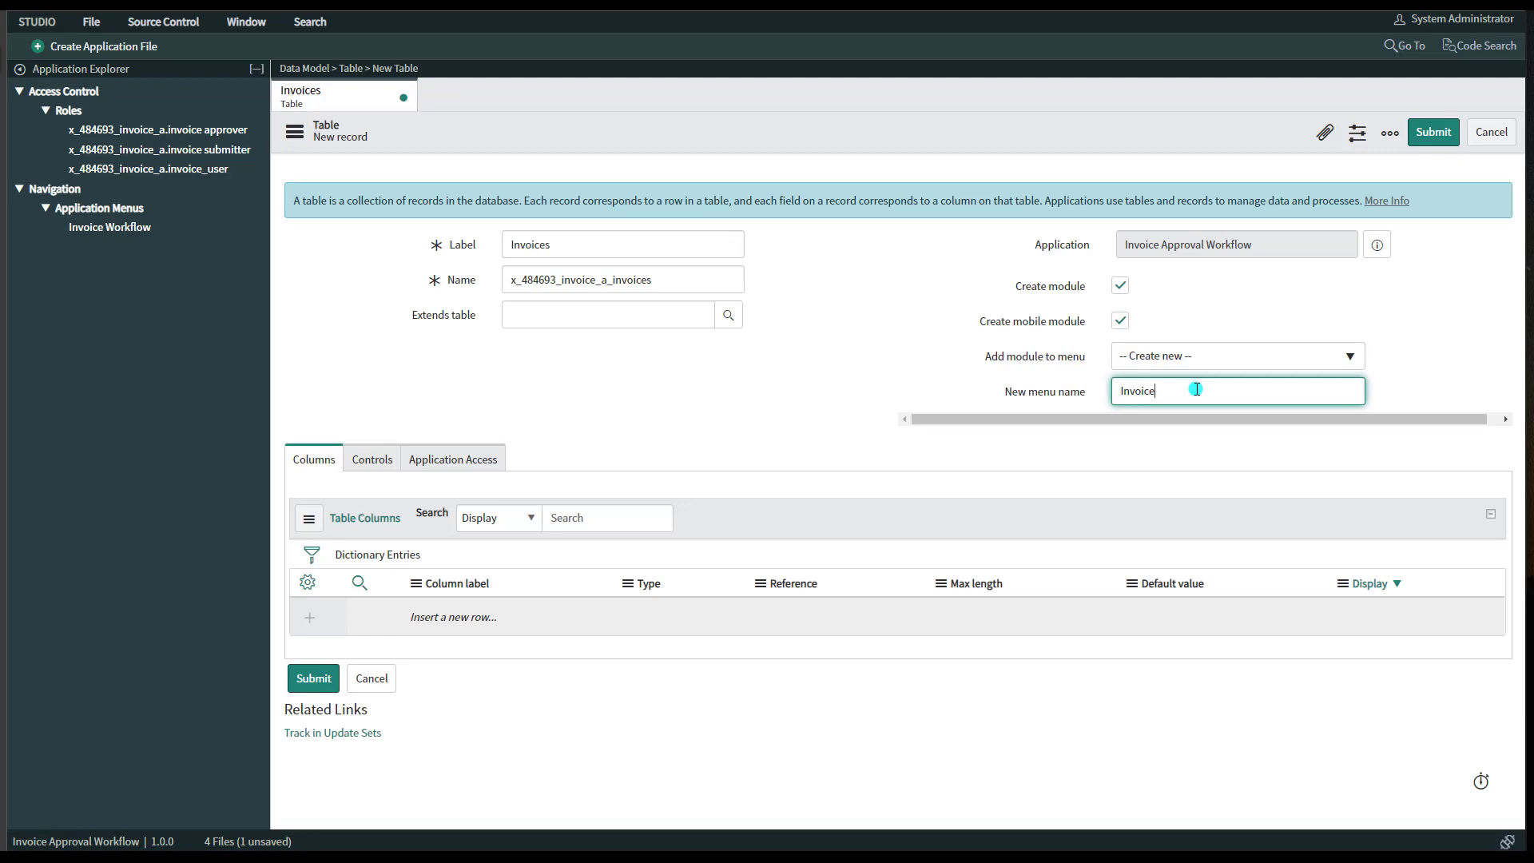
type("Invoice Approval Workflow")
left_click(988, 396)
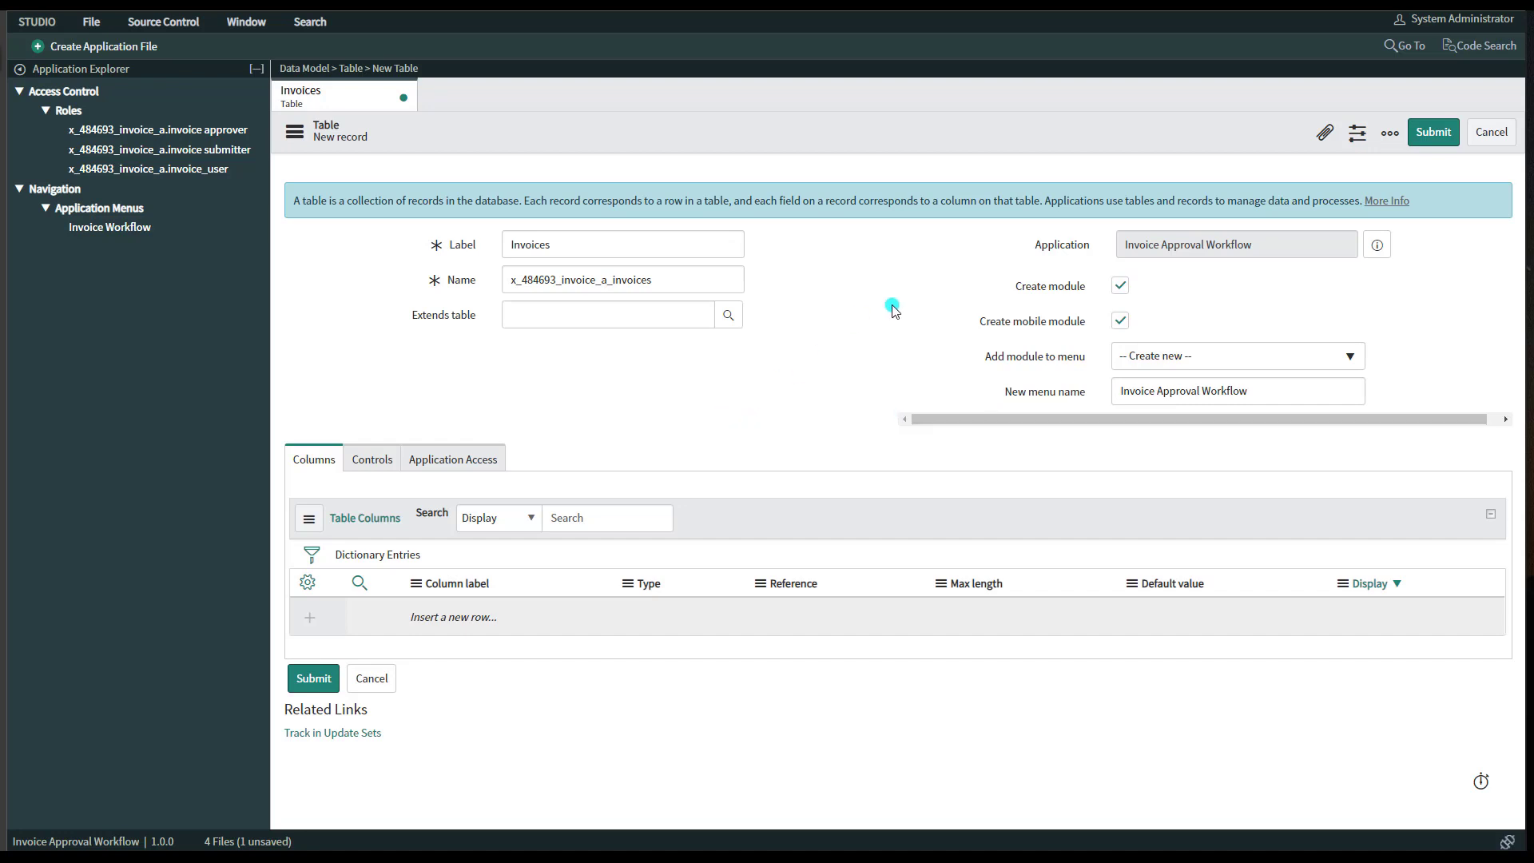
left_click(1430, 135)
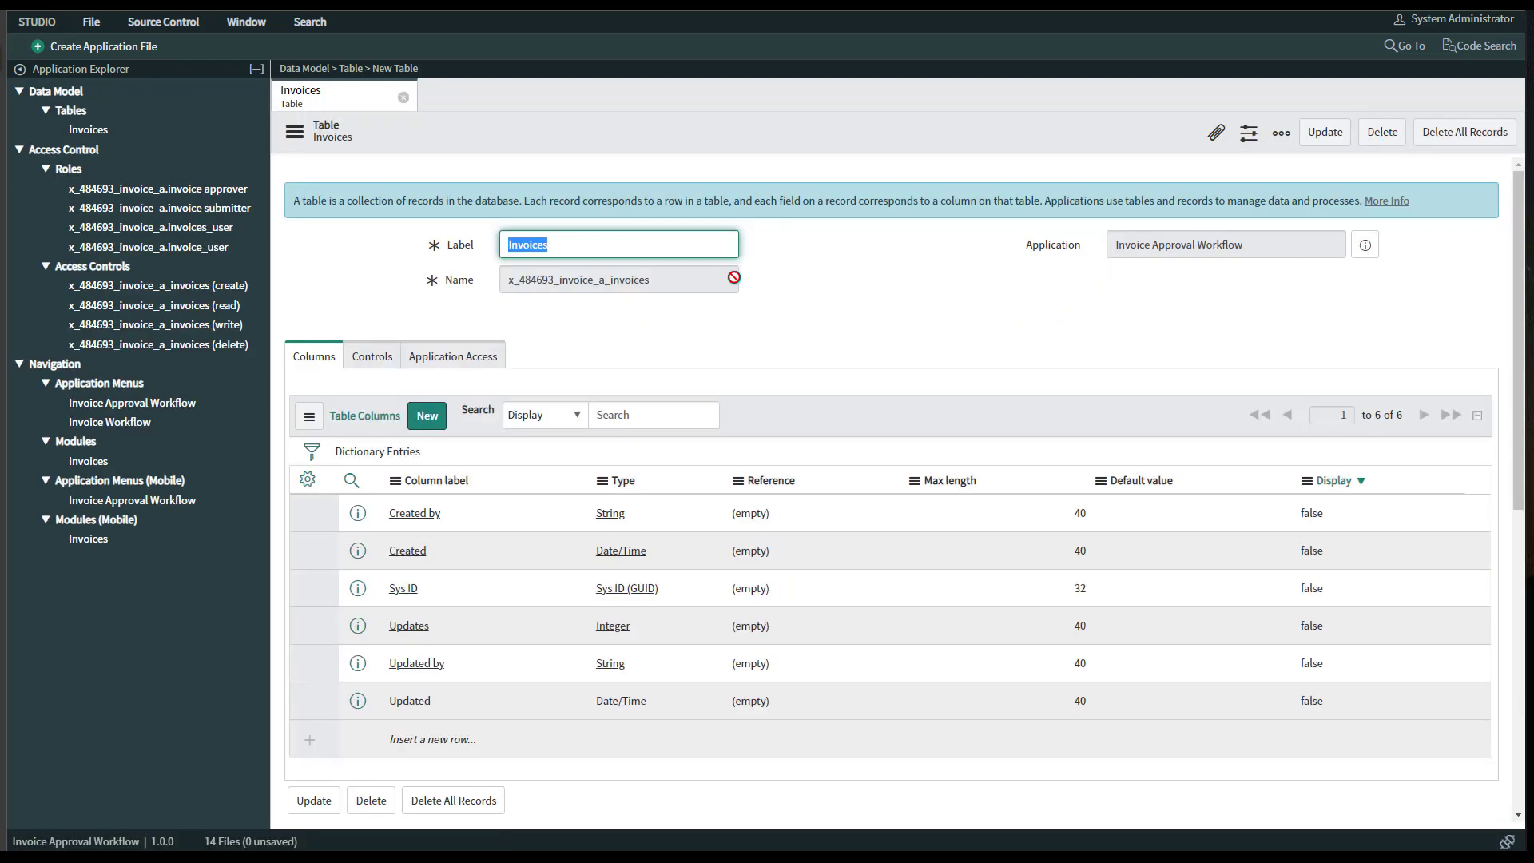
scroll(962, 308, "down", 2)
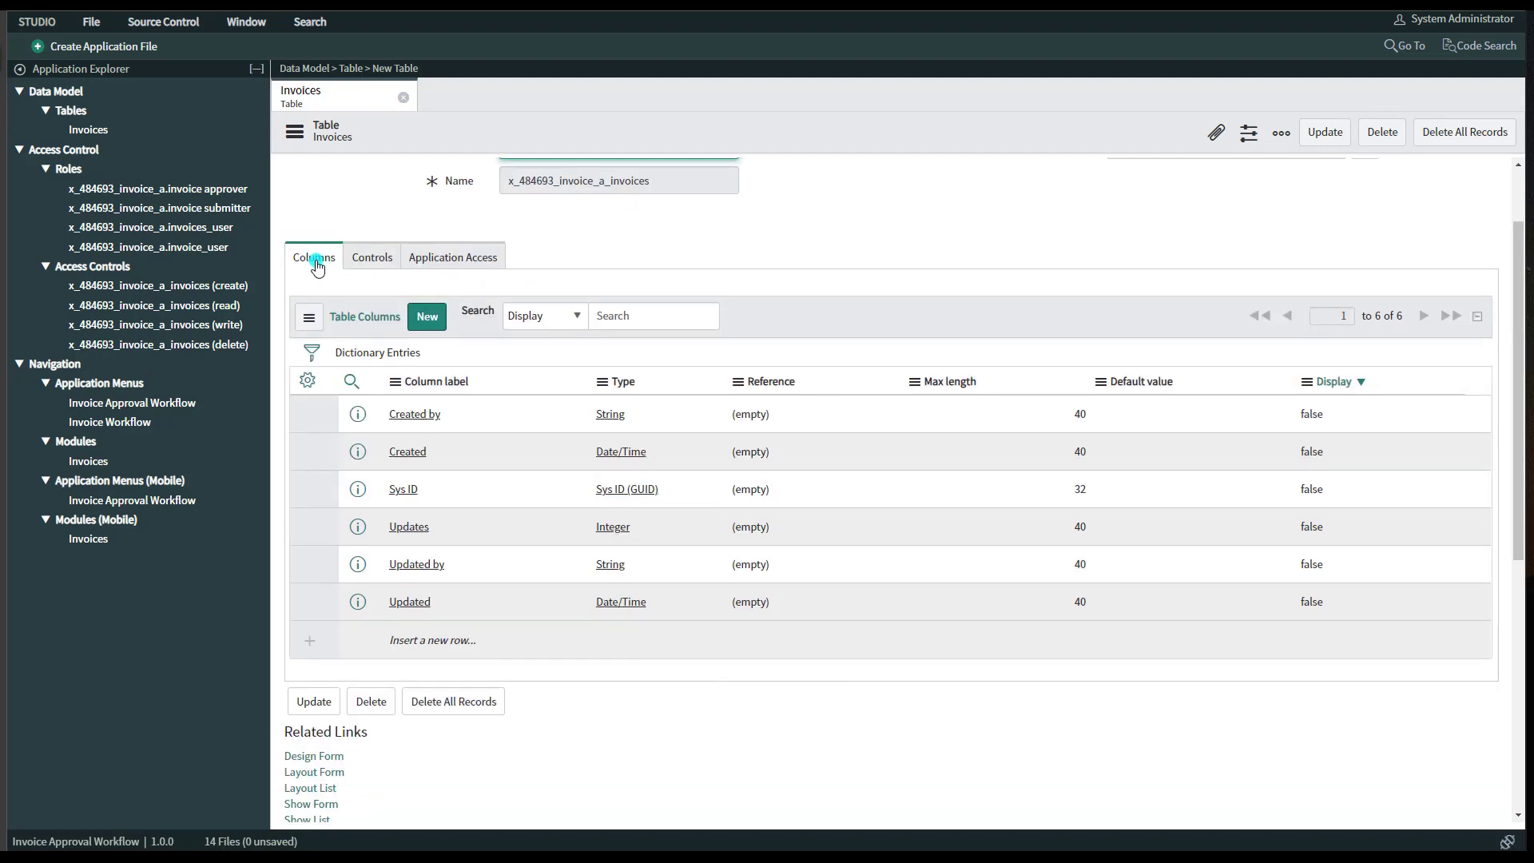
left_click(421, 416)
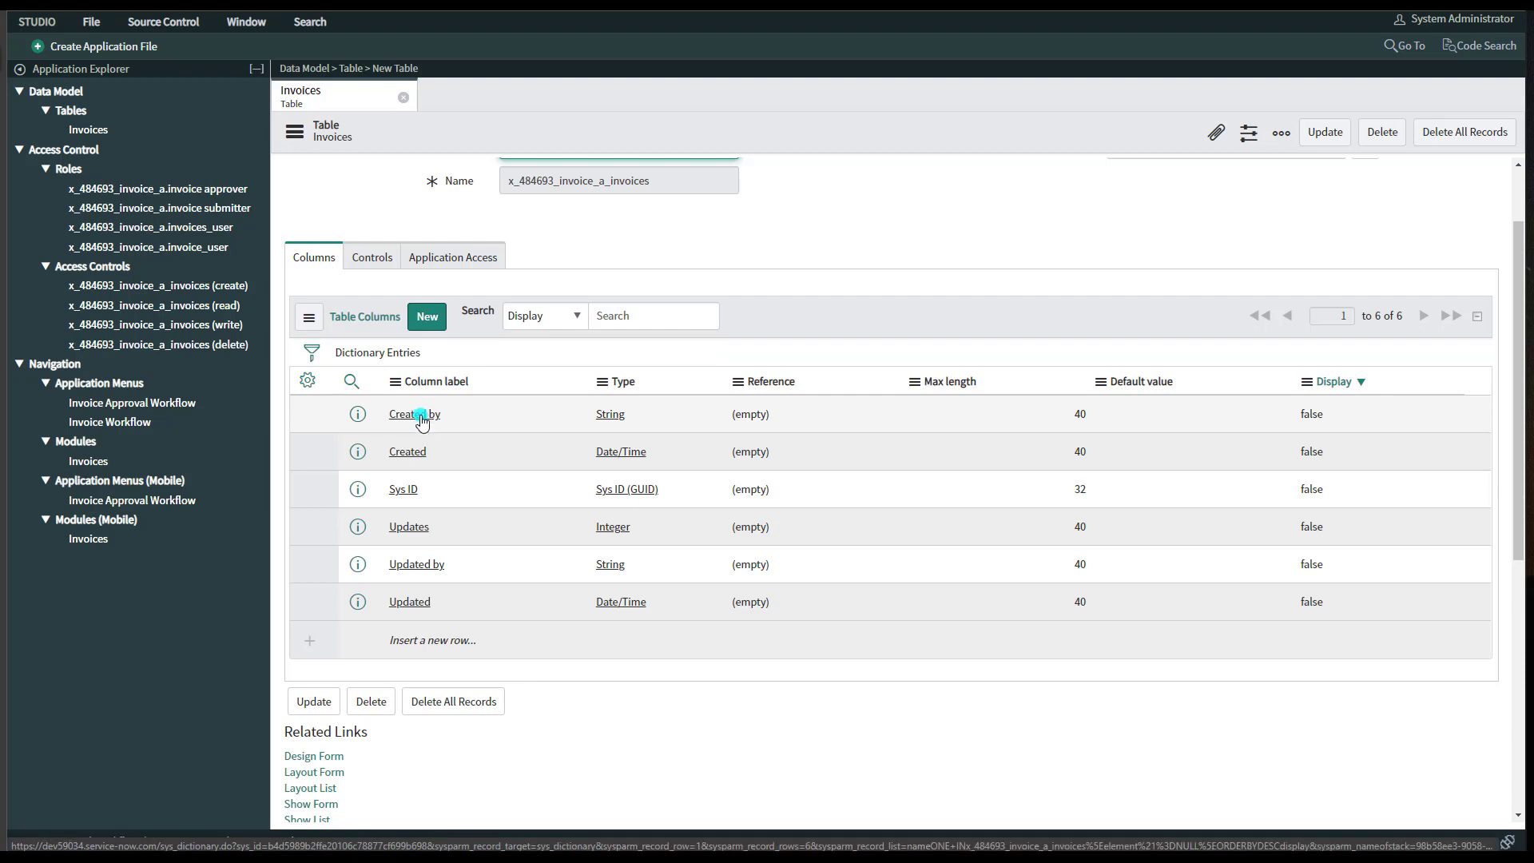
left_click(416, 457)
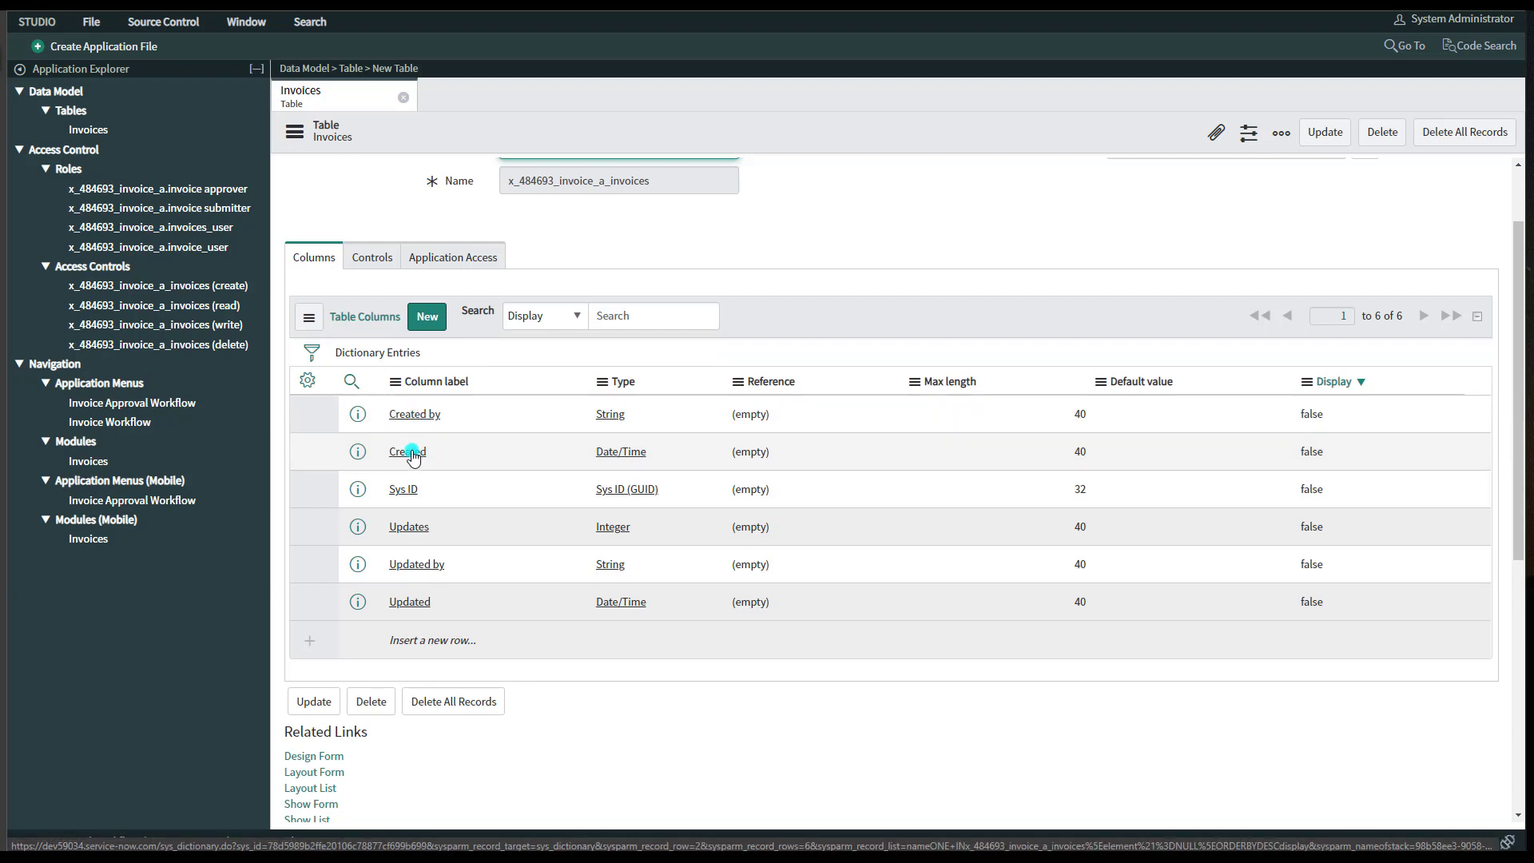
left_click(436, 419)
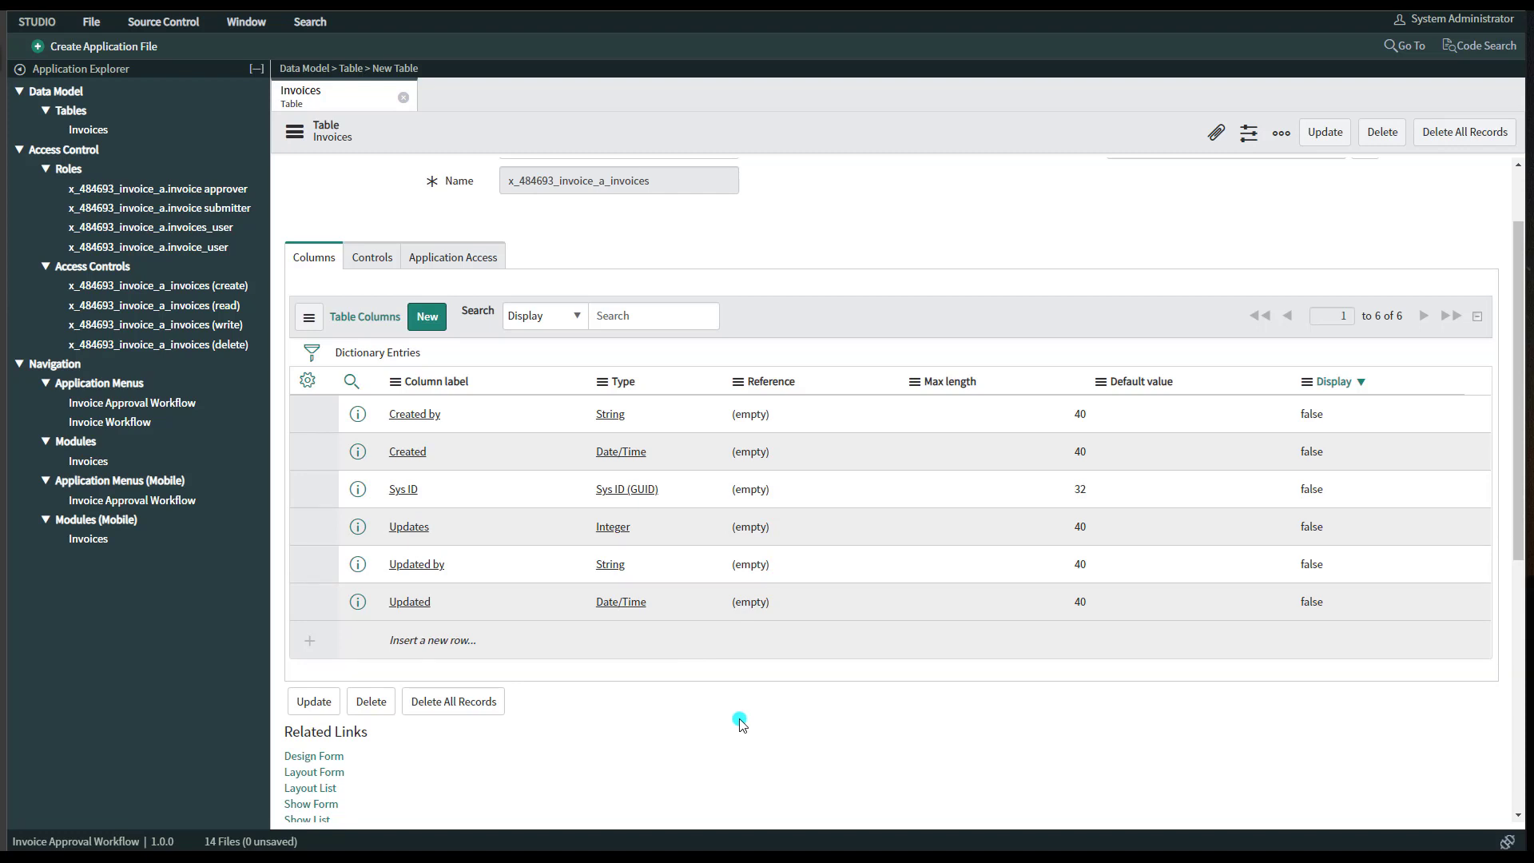
Step: Start a new column on the Invoices table and set its type to Reference
left_click(428, 323)
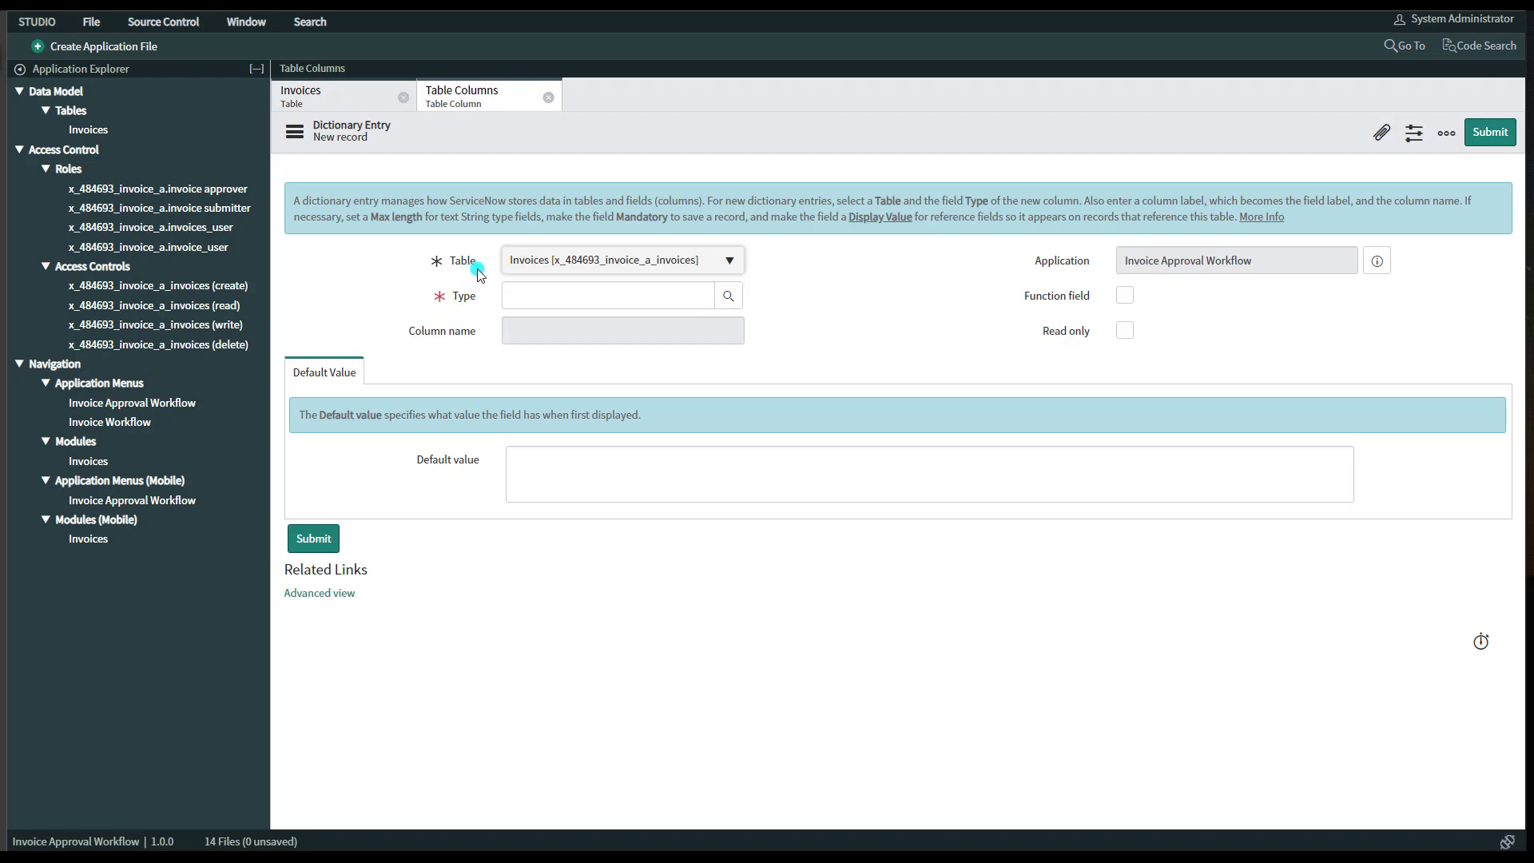
left_click(538, 296)
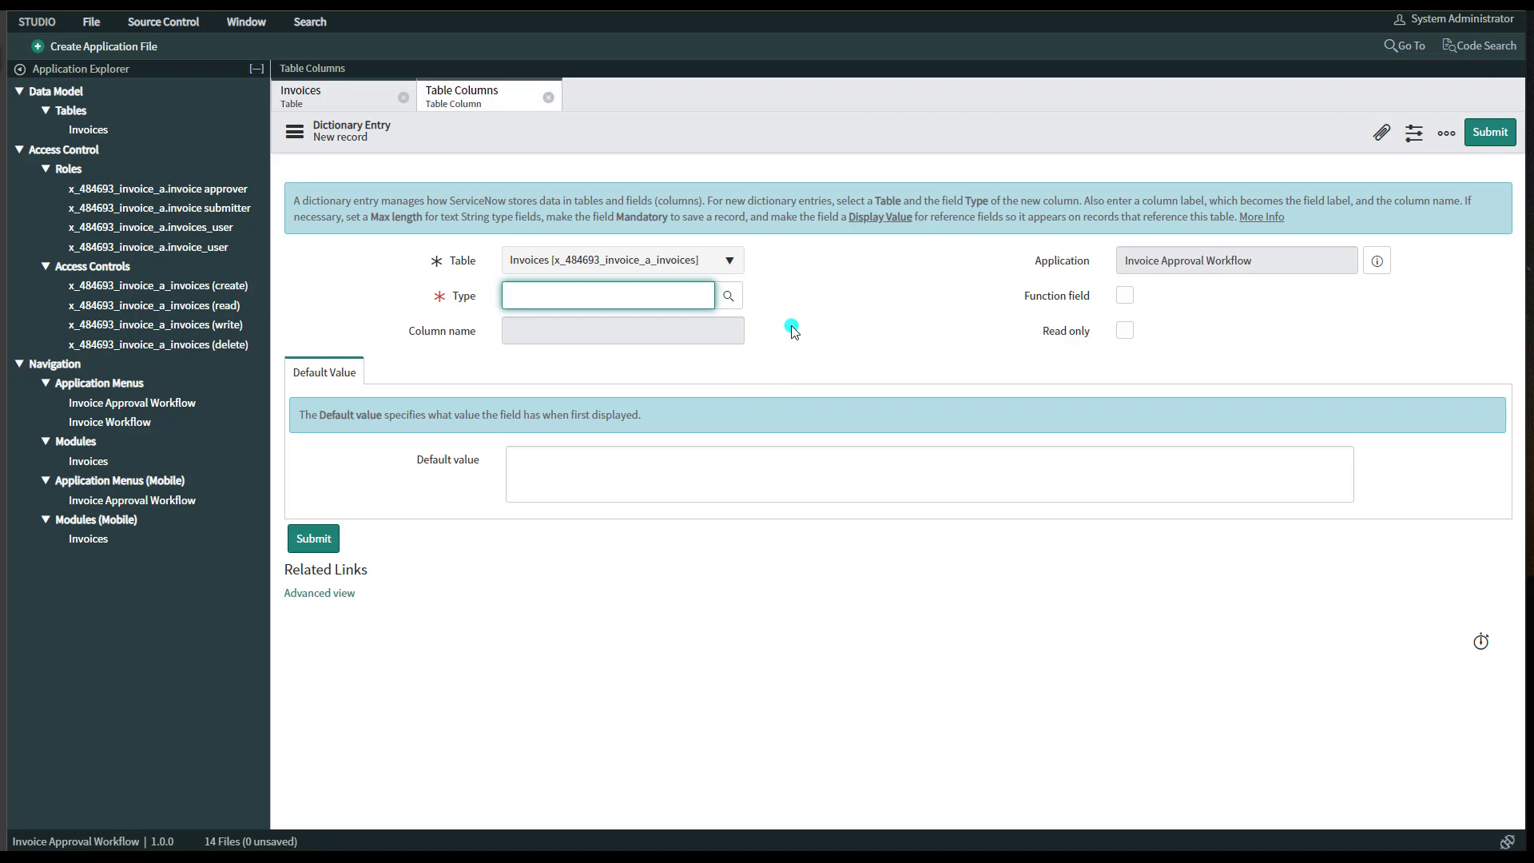
type("reference")
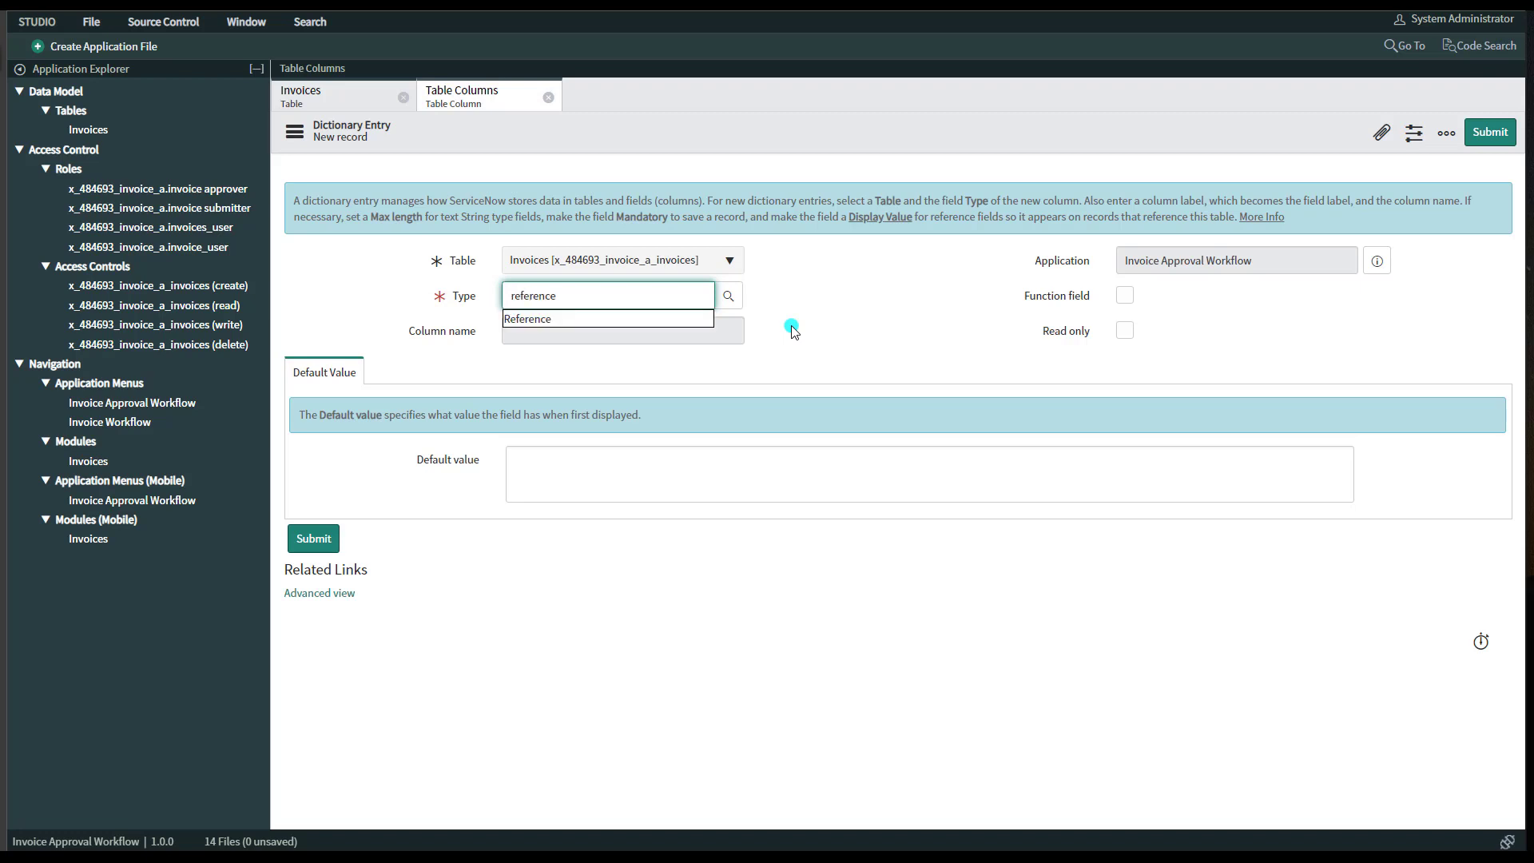
left_click(524, 319)
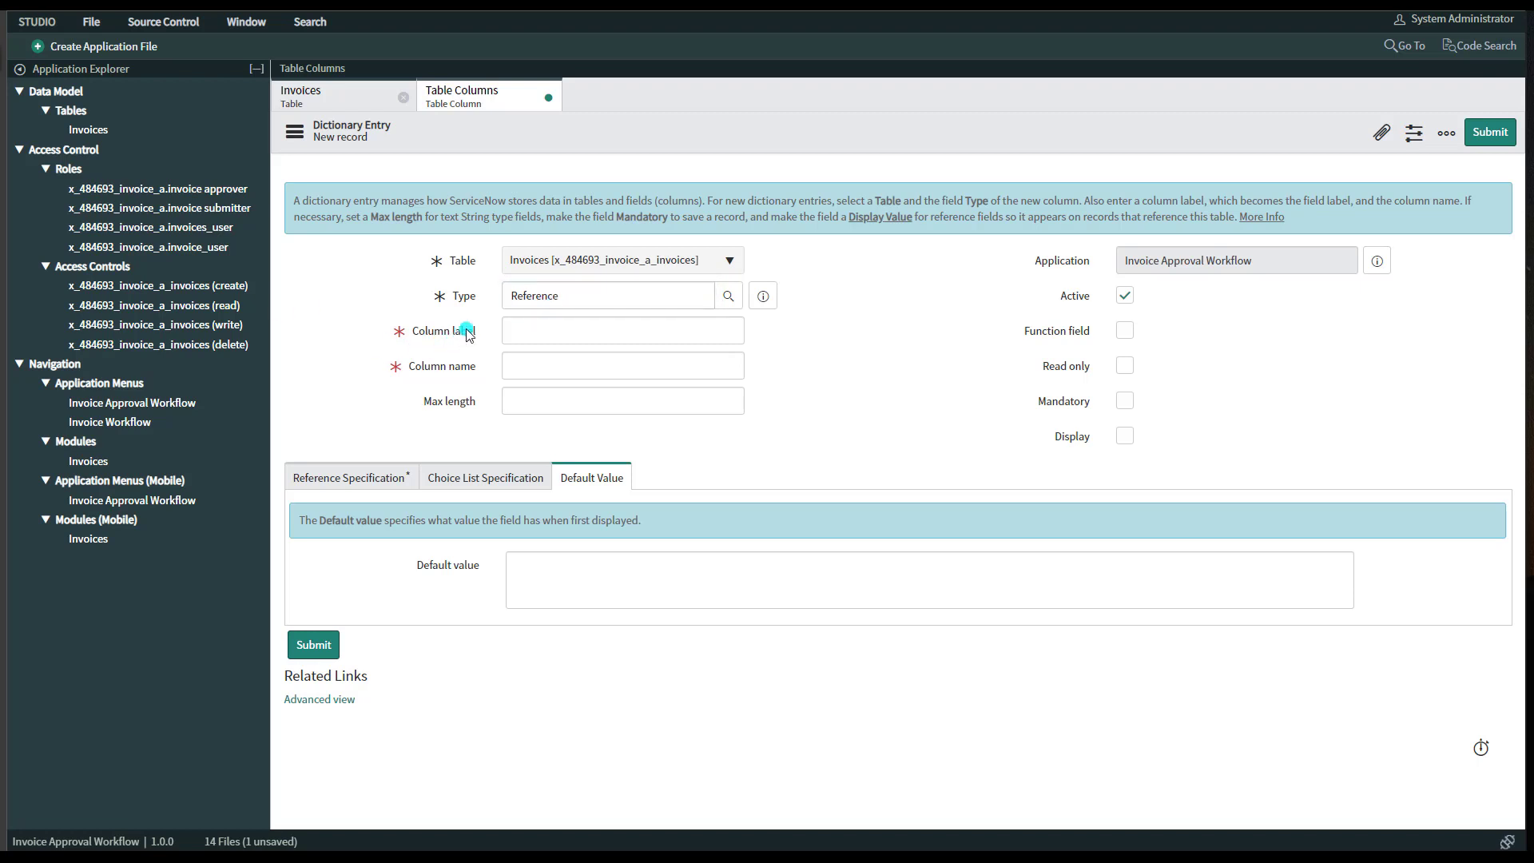
Step: Label the reference column Buyer, name it invoice_buyer and enable its Display option
left_click(524, 326)
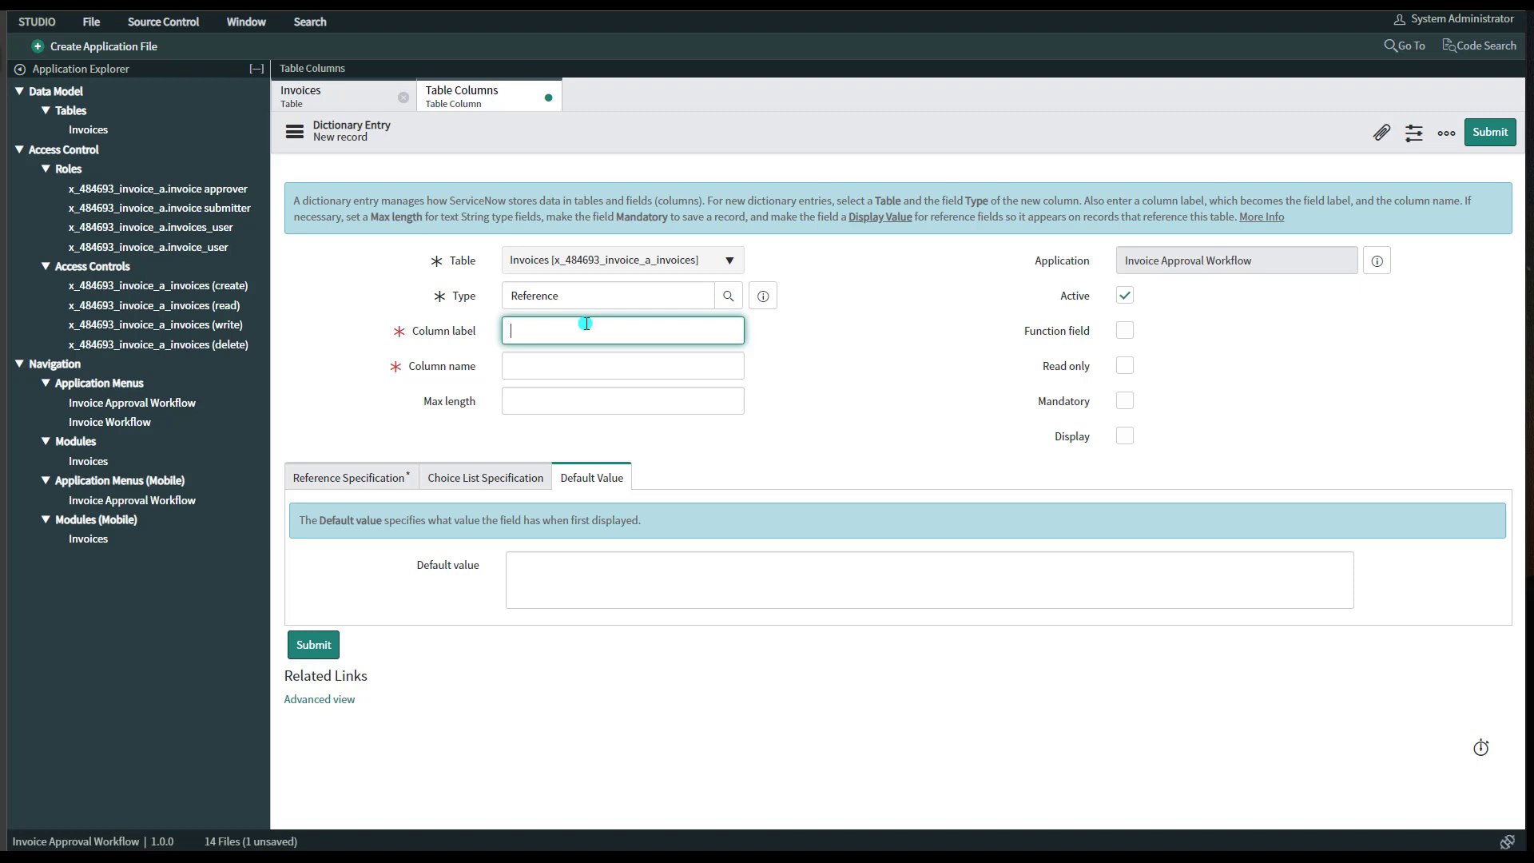
type("Buyer")
key("Tab")
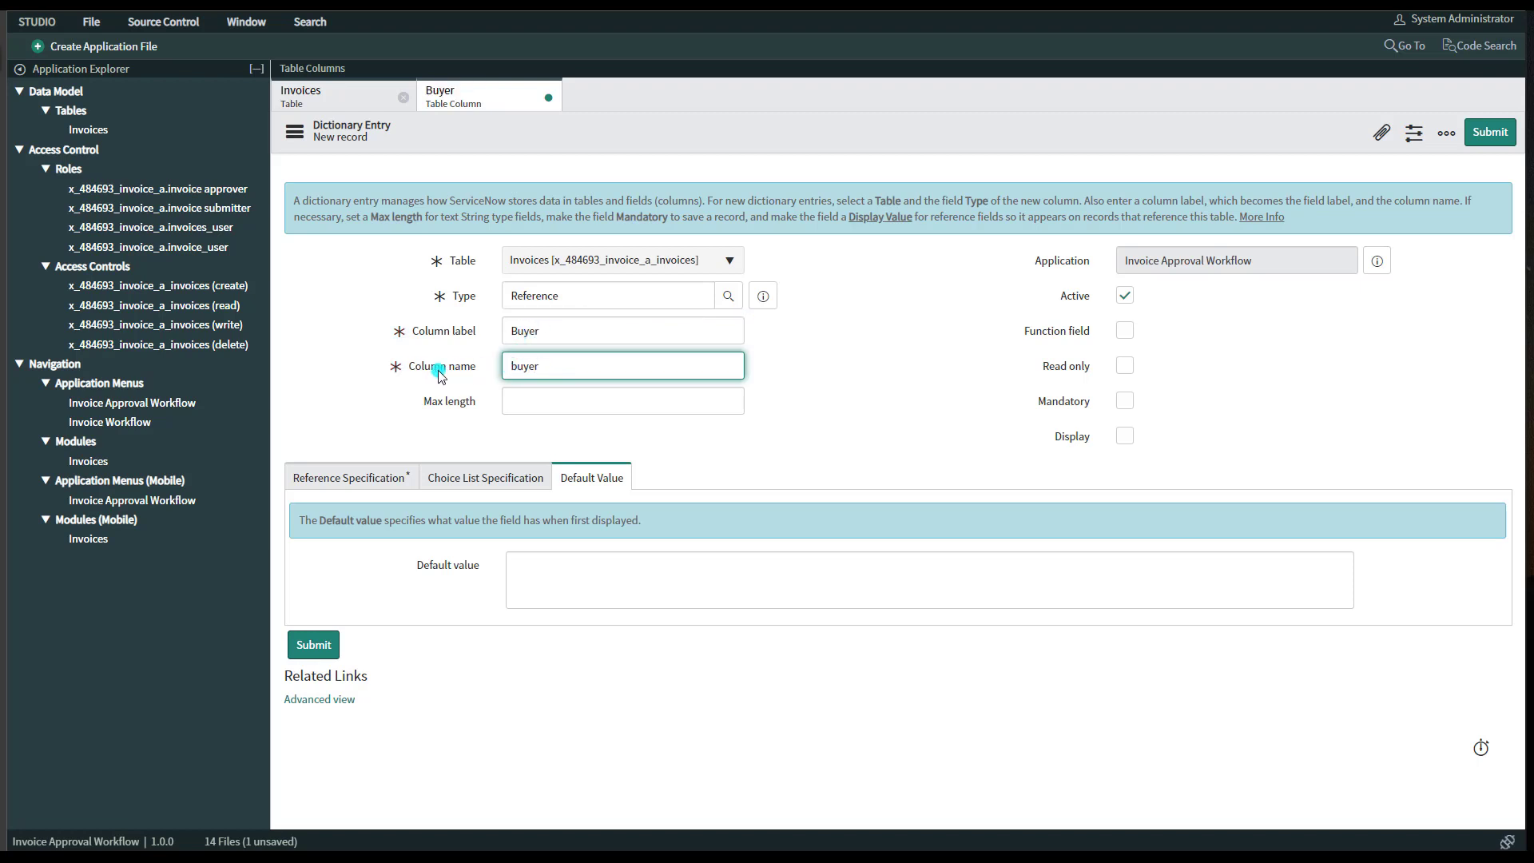
left_click(511, 367)
type("invoice_")
left_click(881, 333)
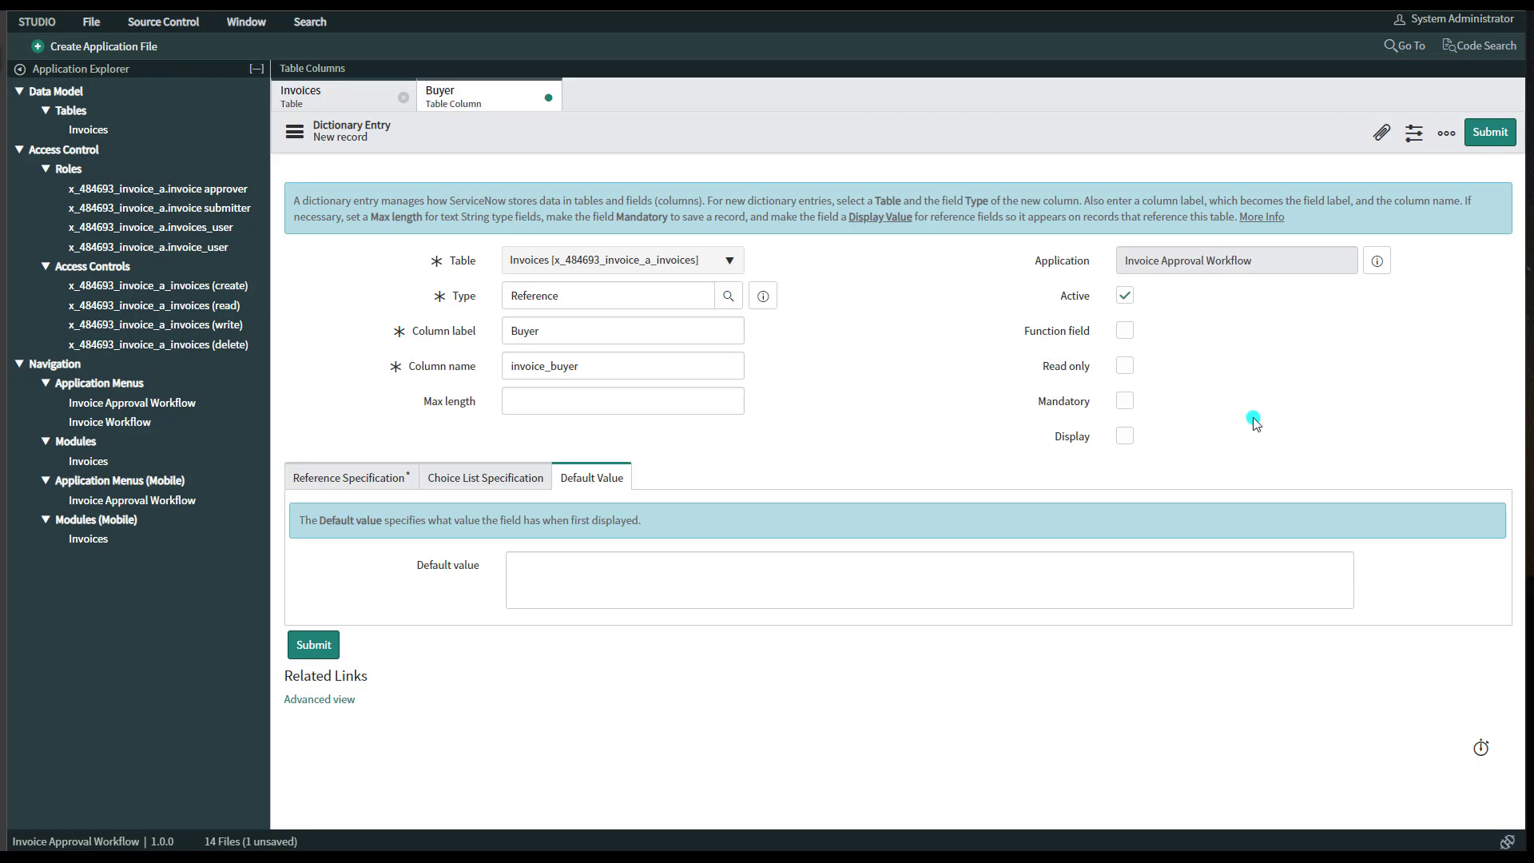
left_click(1125, 438)
left_click(828, 423)
Step: Set the Buyer column's reference to the User (sys_user) table and submit the column
left_click(327, 484)
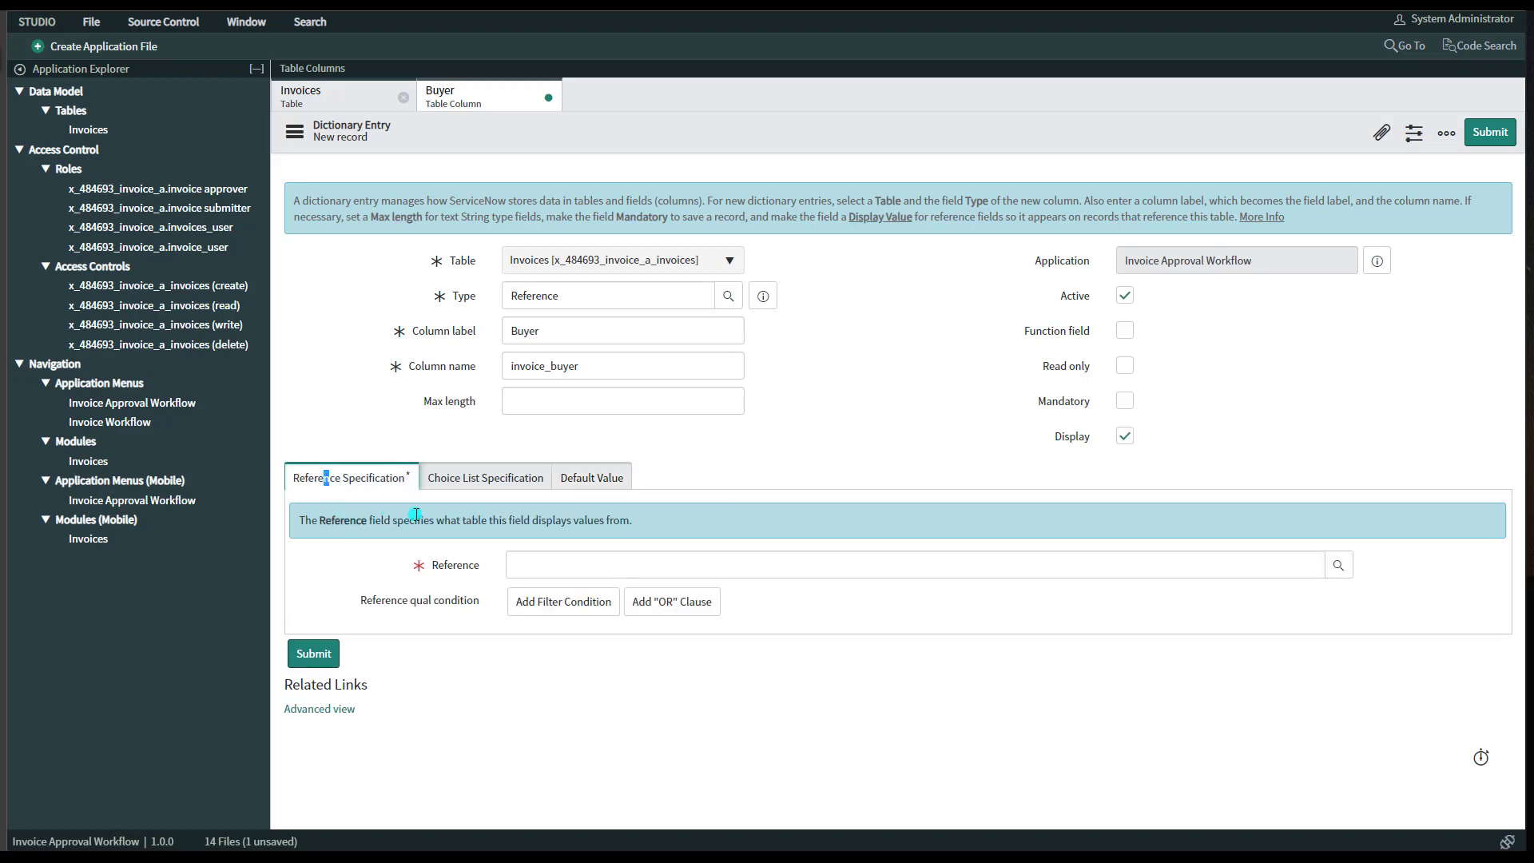
left_click(644, 567)
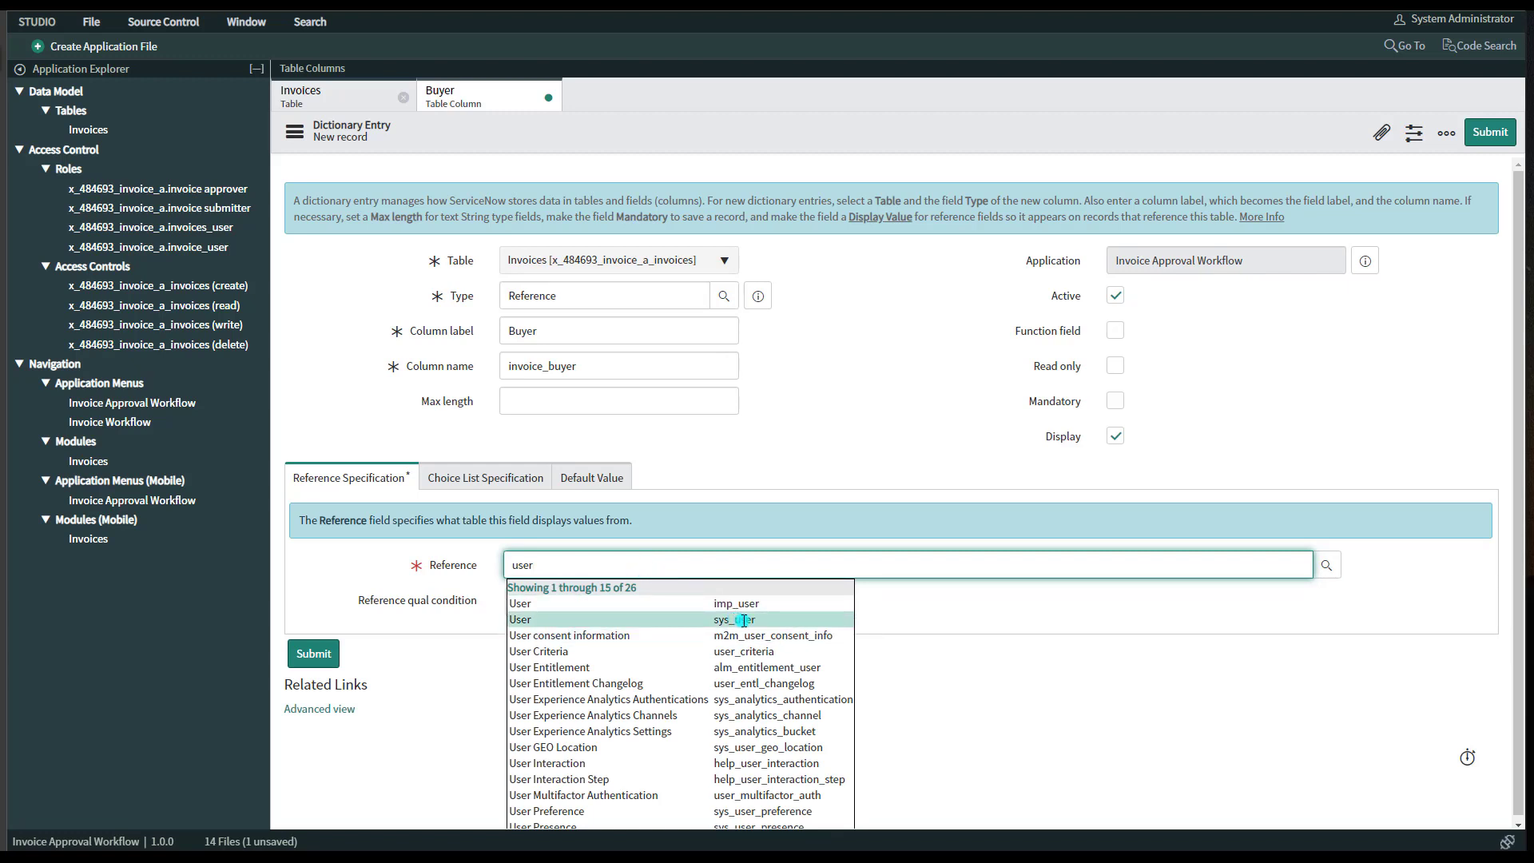
left_click(743, 620)
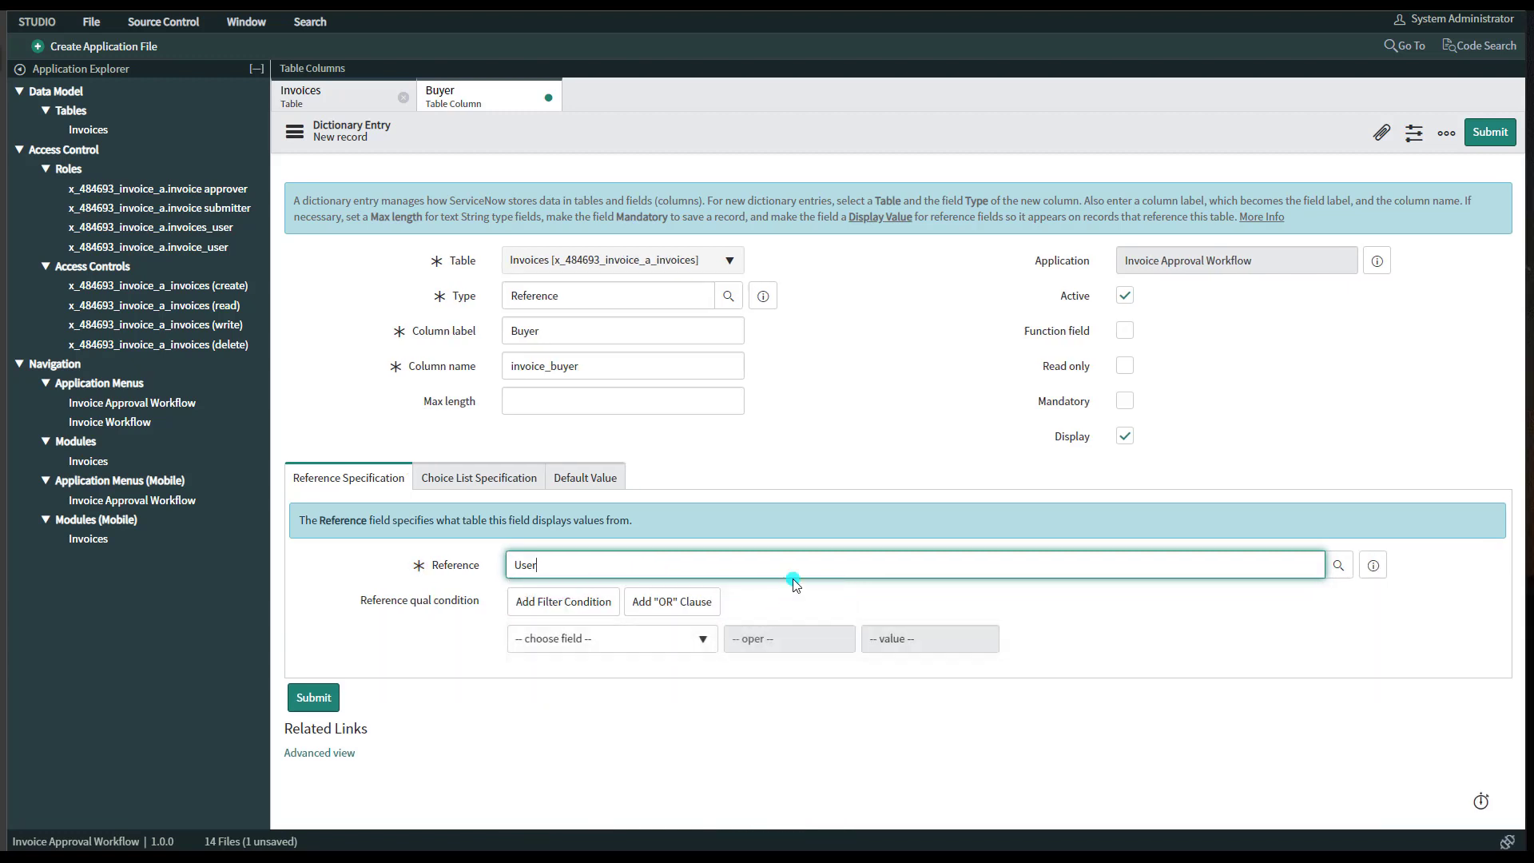
left_click(572, 720)
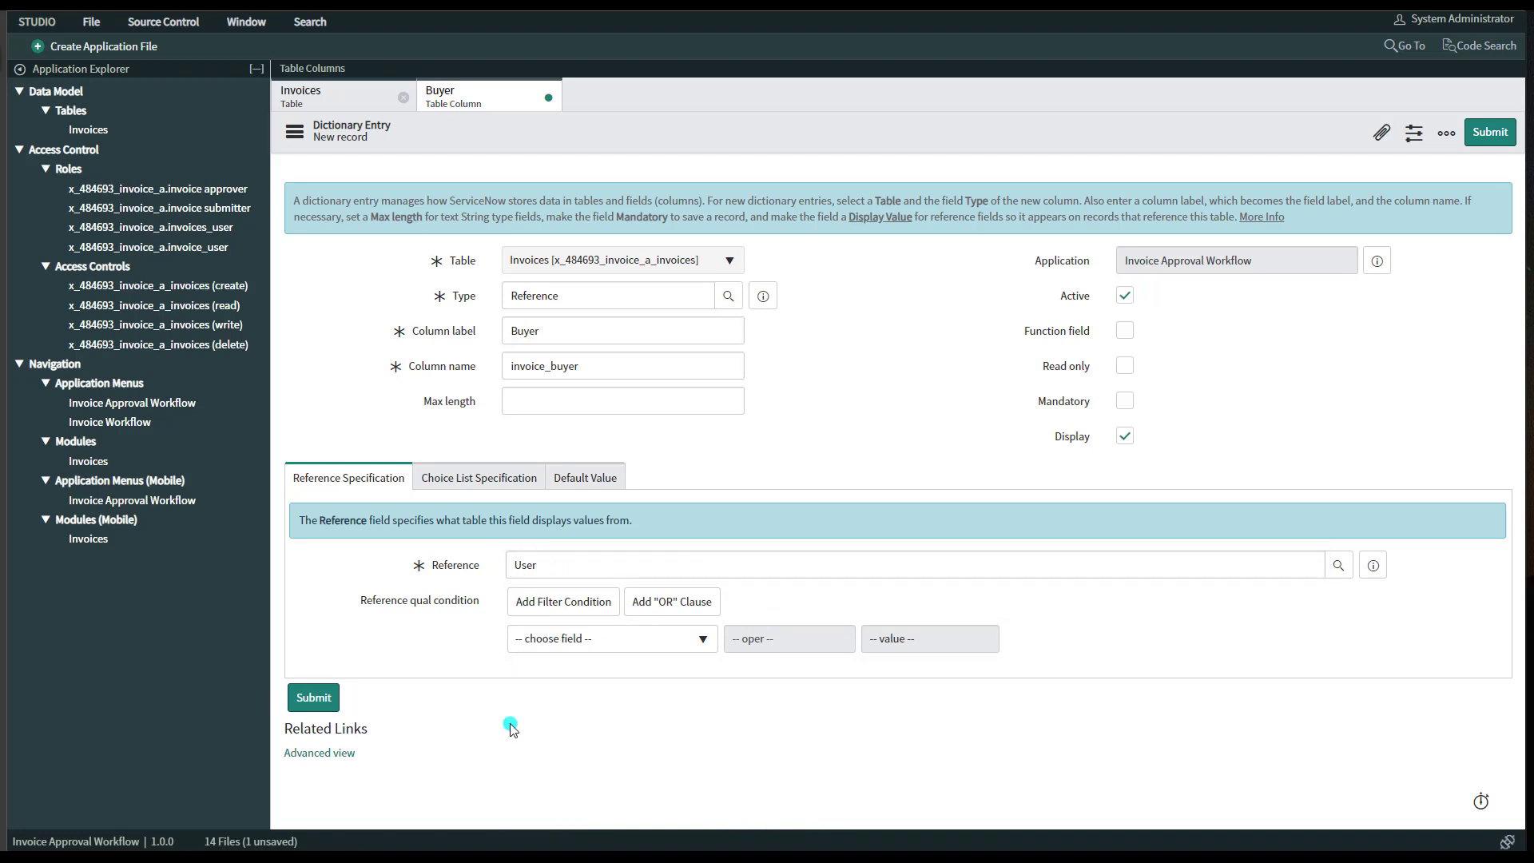
left_click(313, 700)
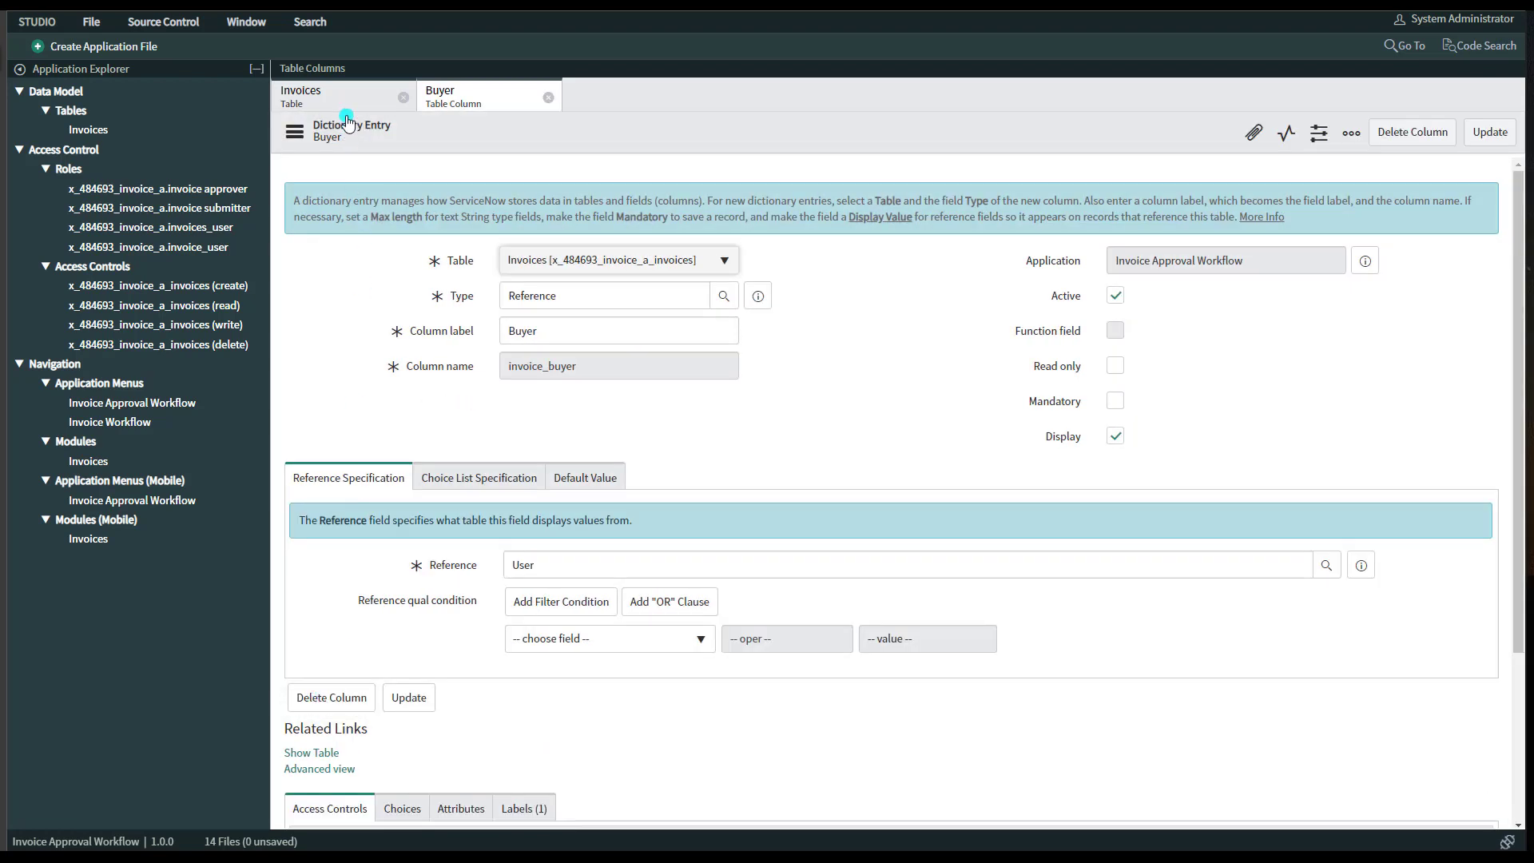
Step: Return to the Invoices table record and reload its form to refresh the column list
left_click(335, 102)
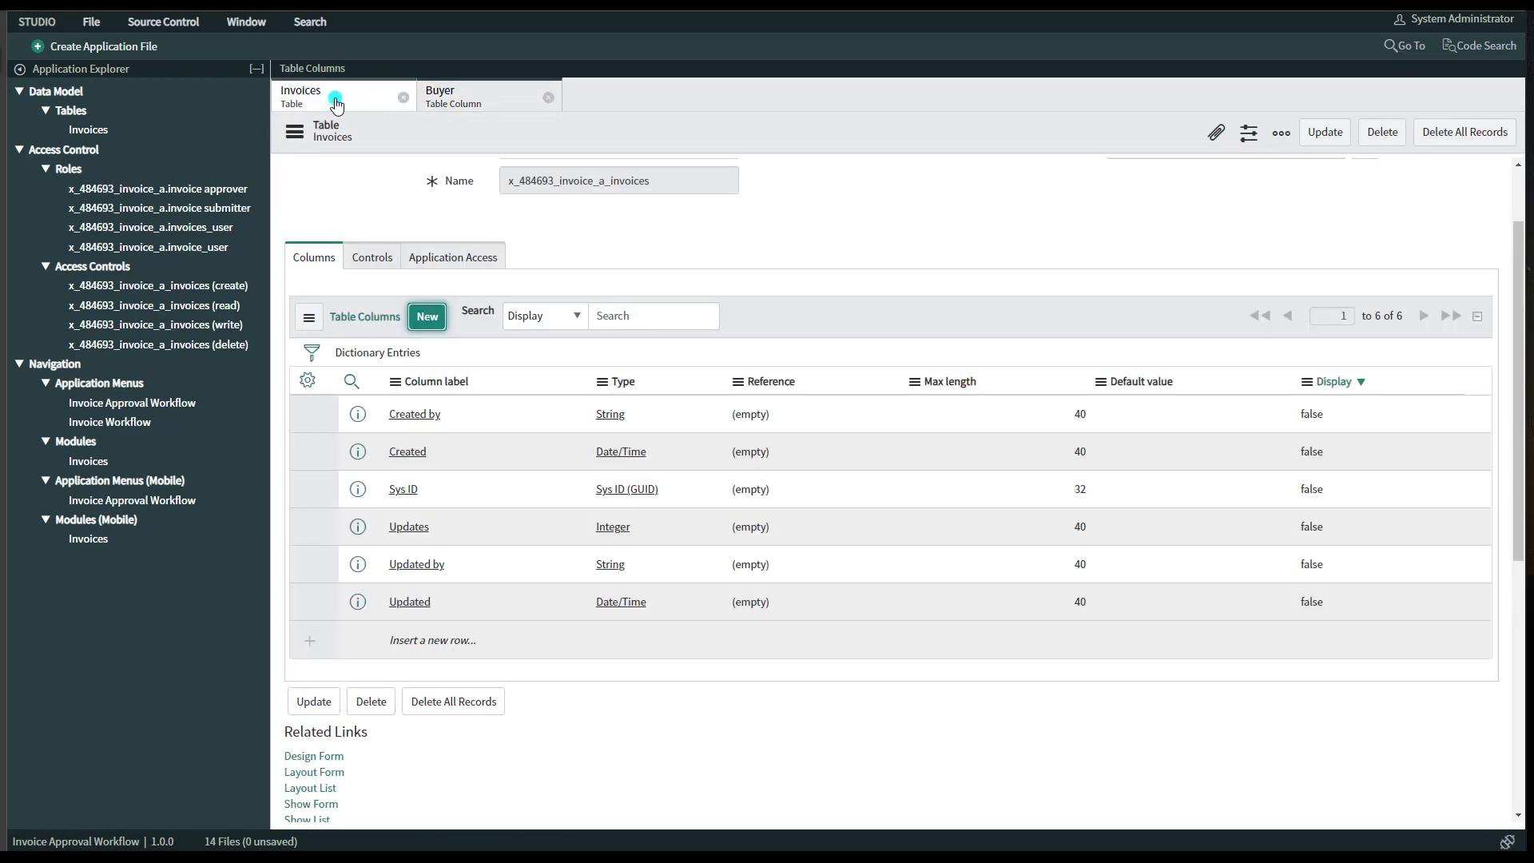
left_click(300, 137)
left_click(353, 416)
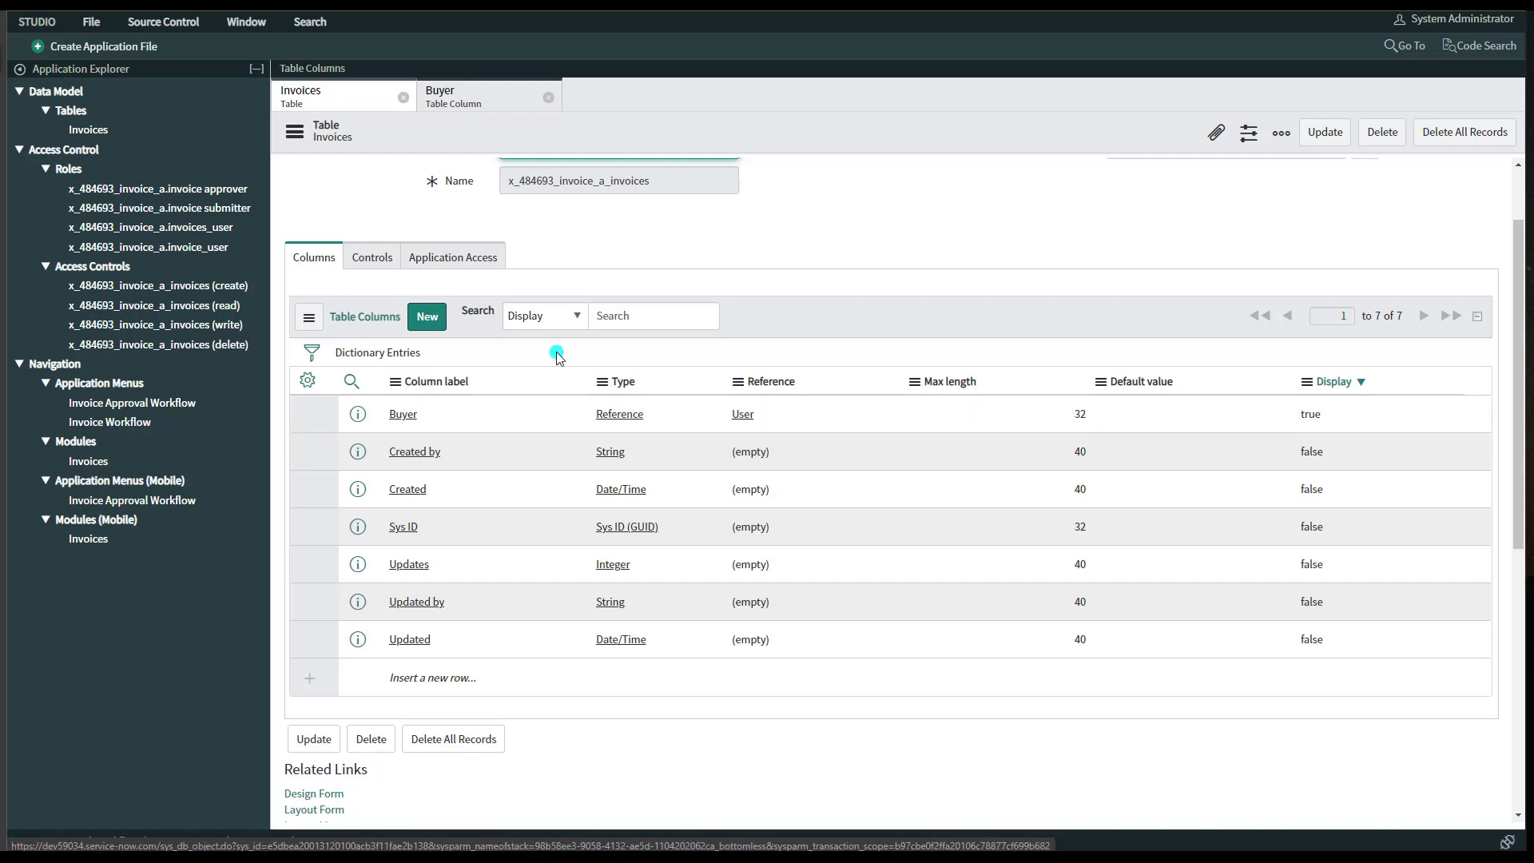
Step: Start a new column on the Invoices table with the String type and label it Invoice Number
left_click(425, 317)
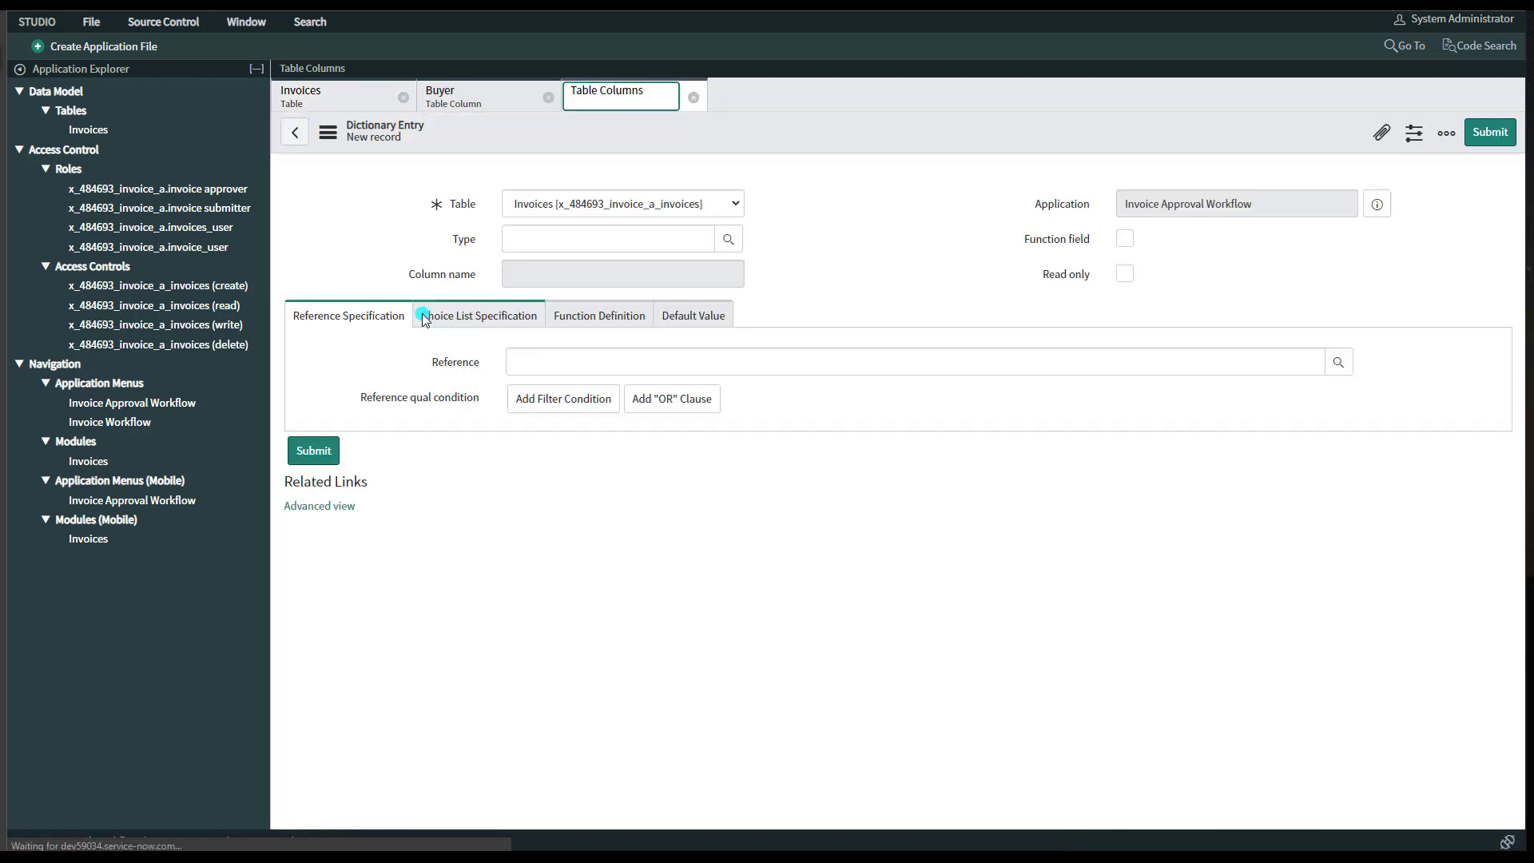
left_click(525, 295)
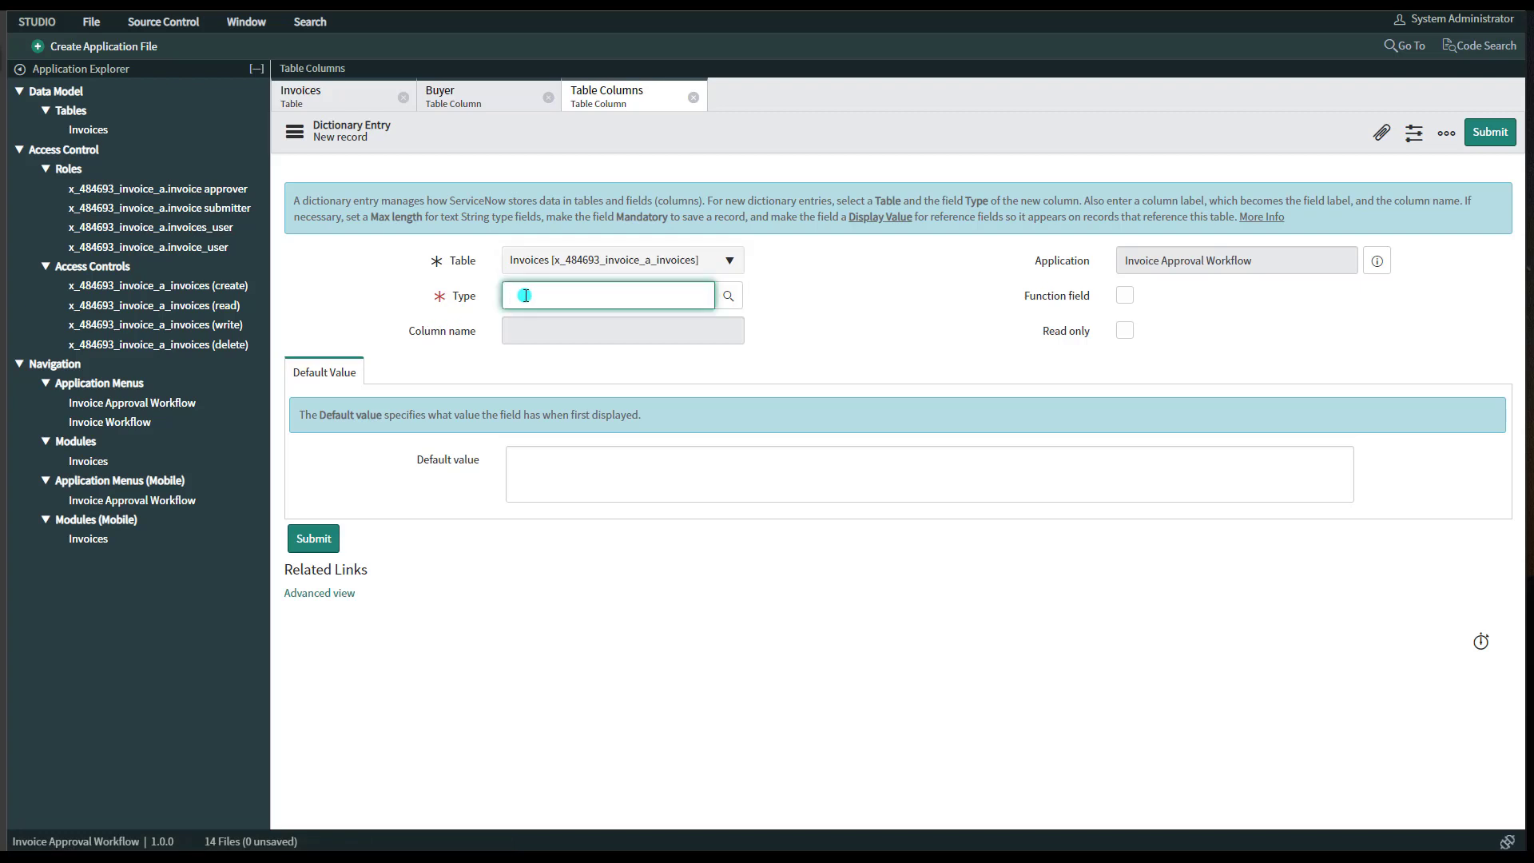
type("string")
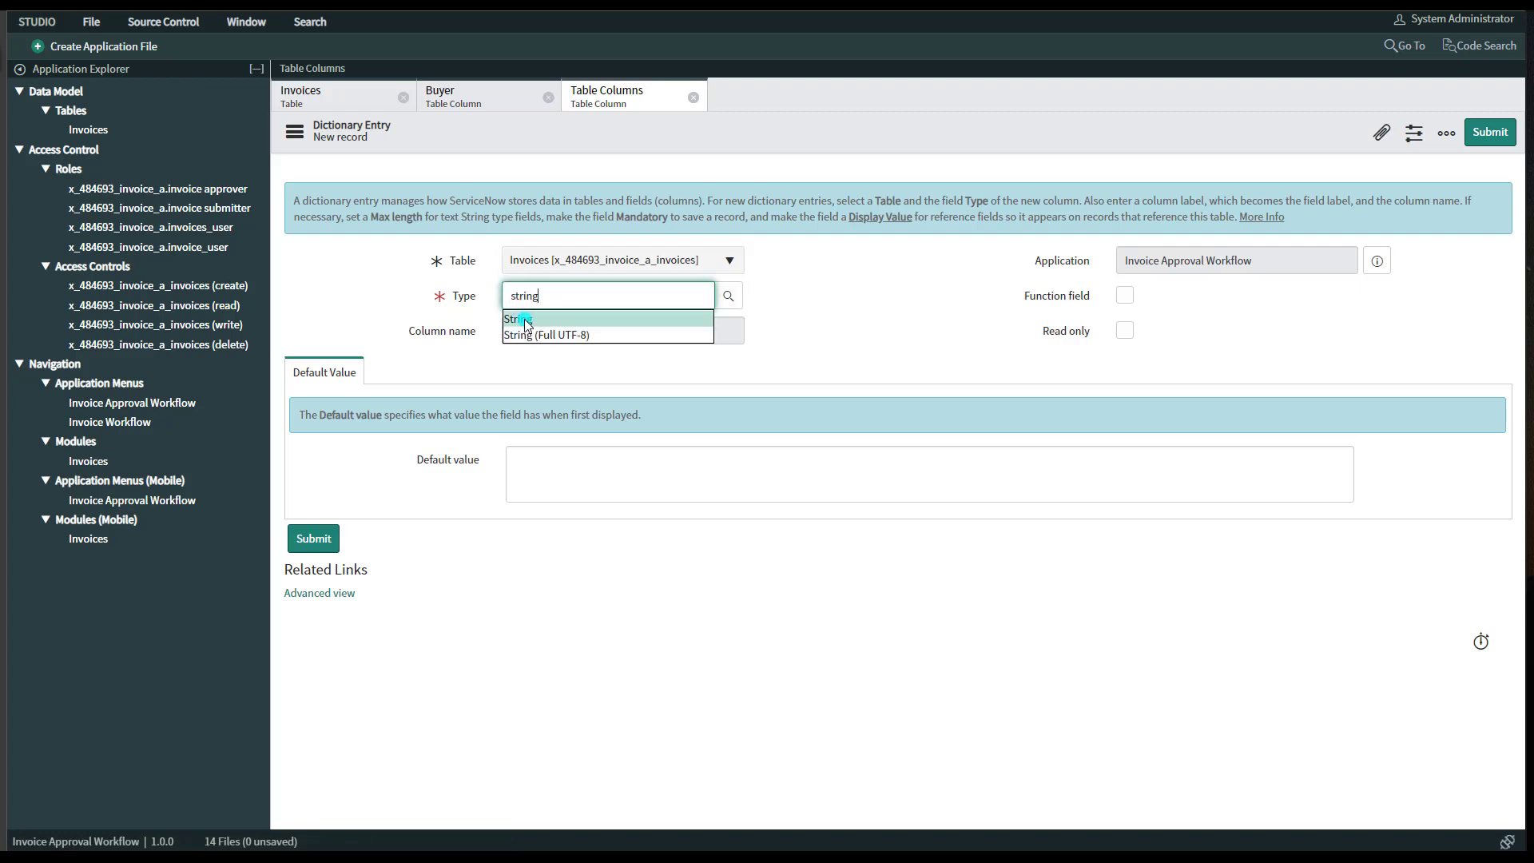
left_click(524, 314)
left_click(553, 336)
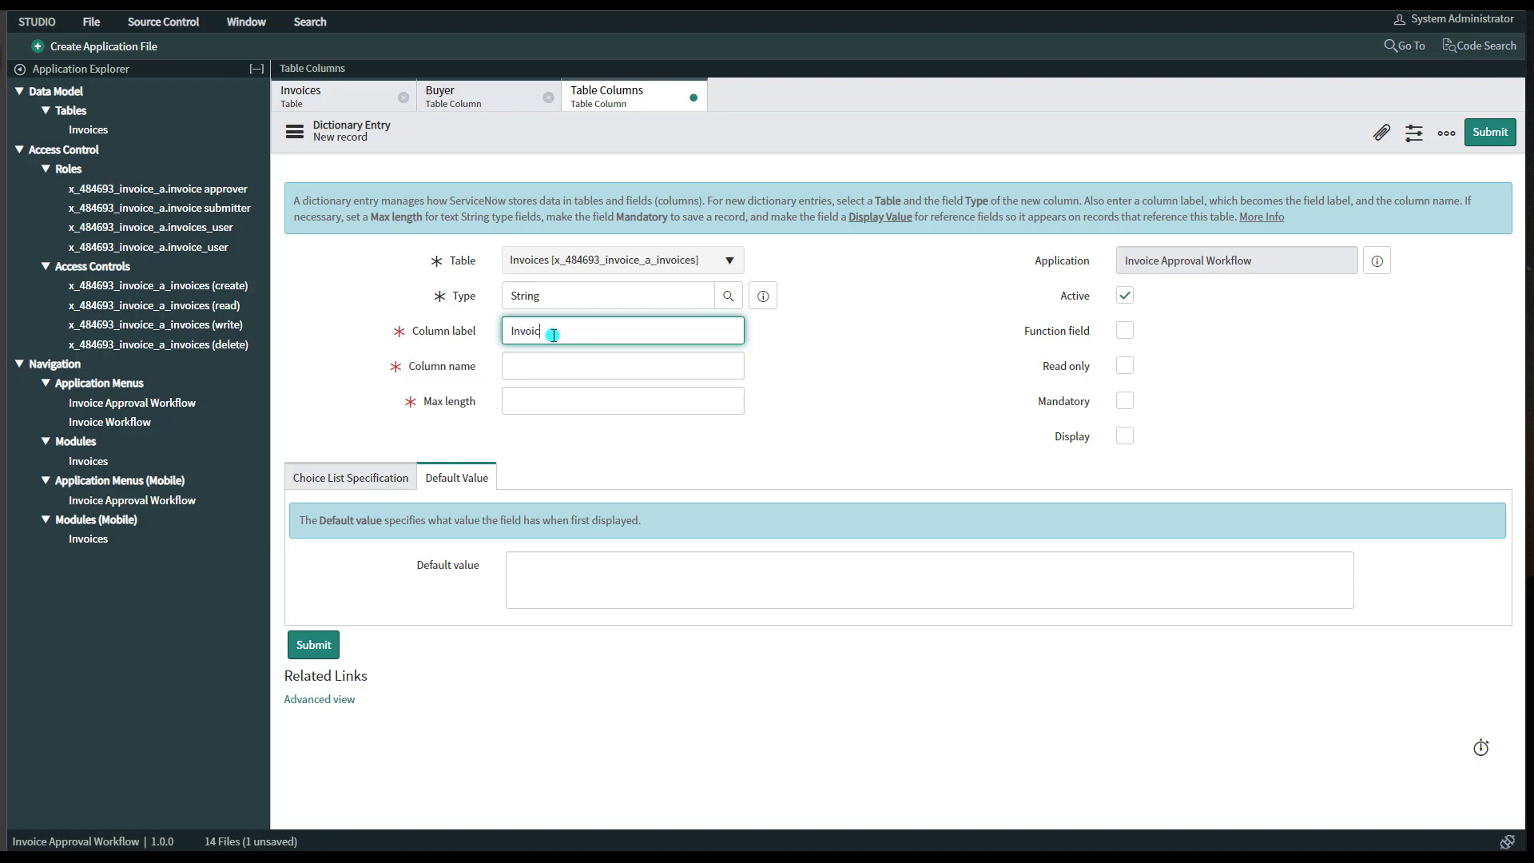
type("Invoice Number")
left_click(879, 376)
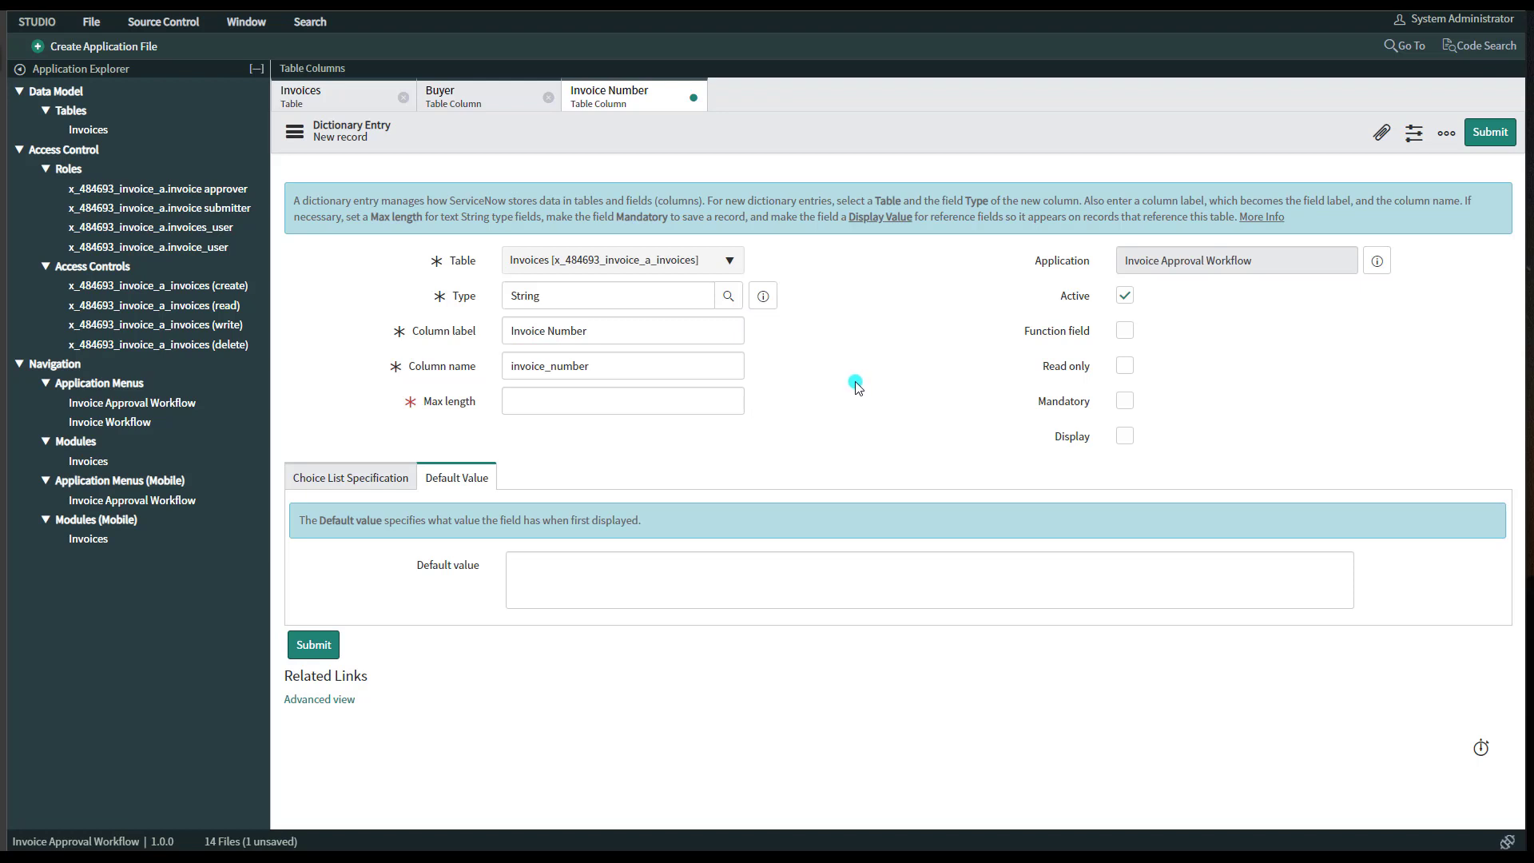
Step: Set the Invoice Number column's max length to 200, enable its Display option and submit the column
left_click(675, 396)
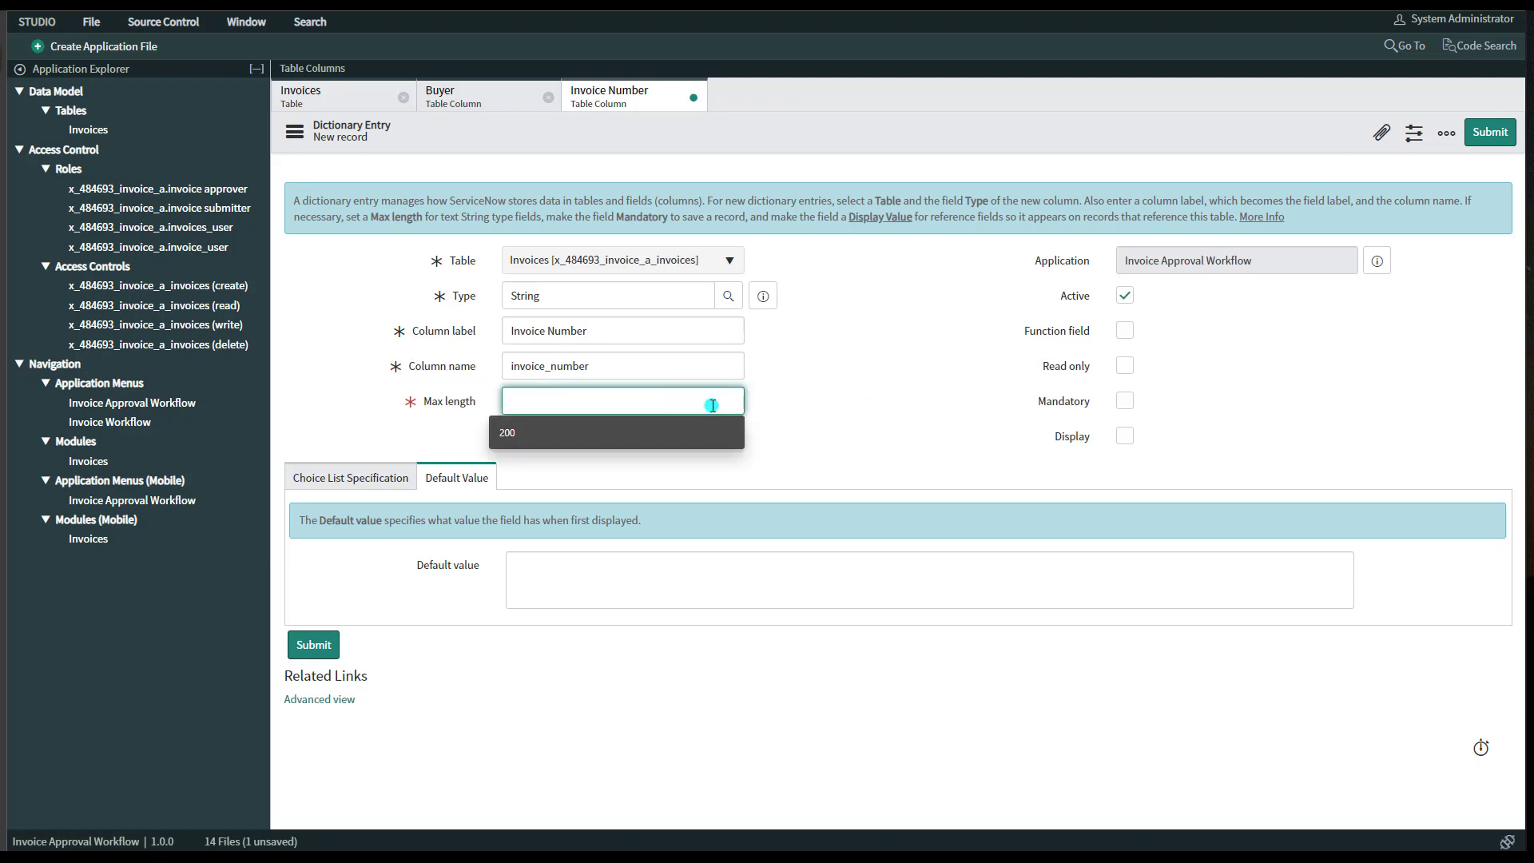
type("200")
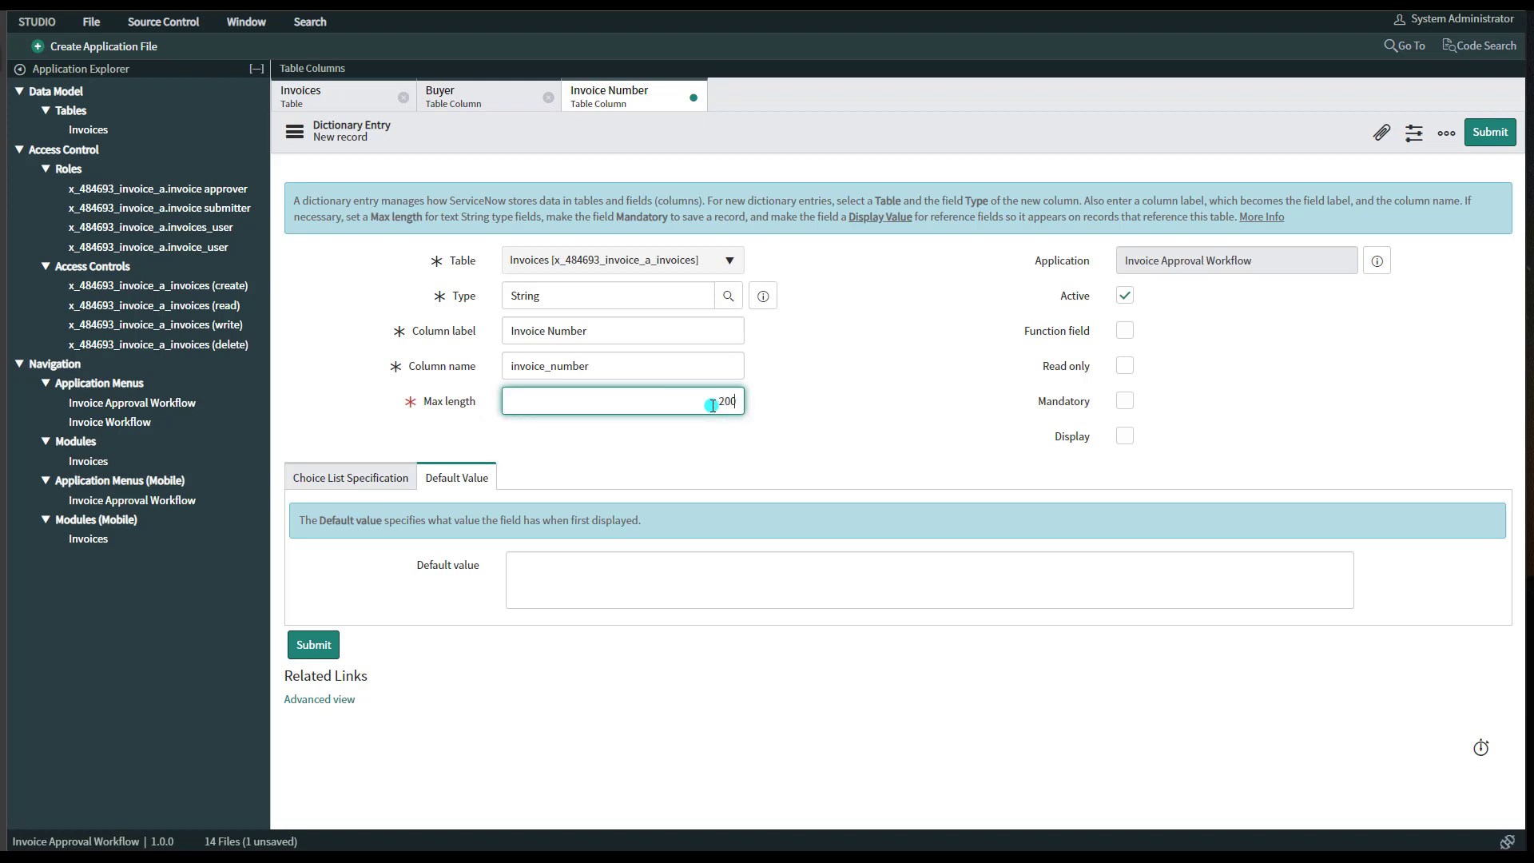
left_click(785, 411)
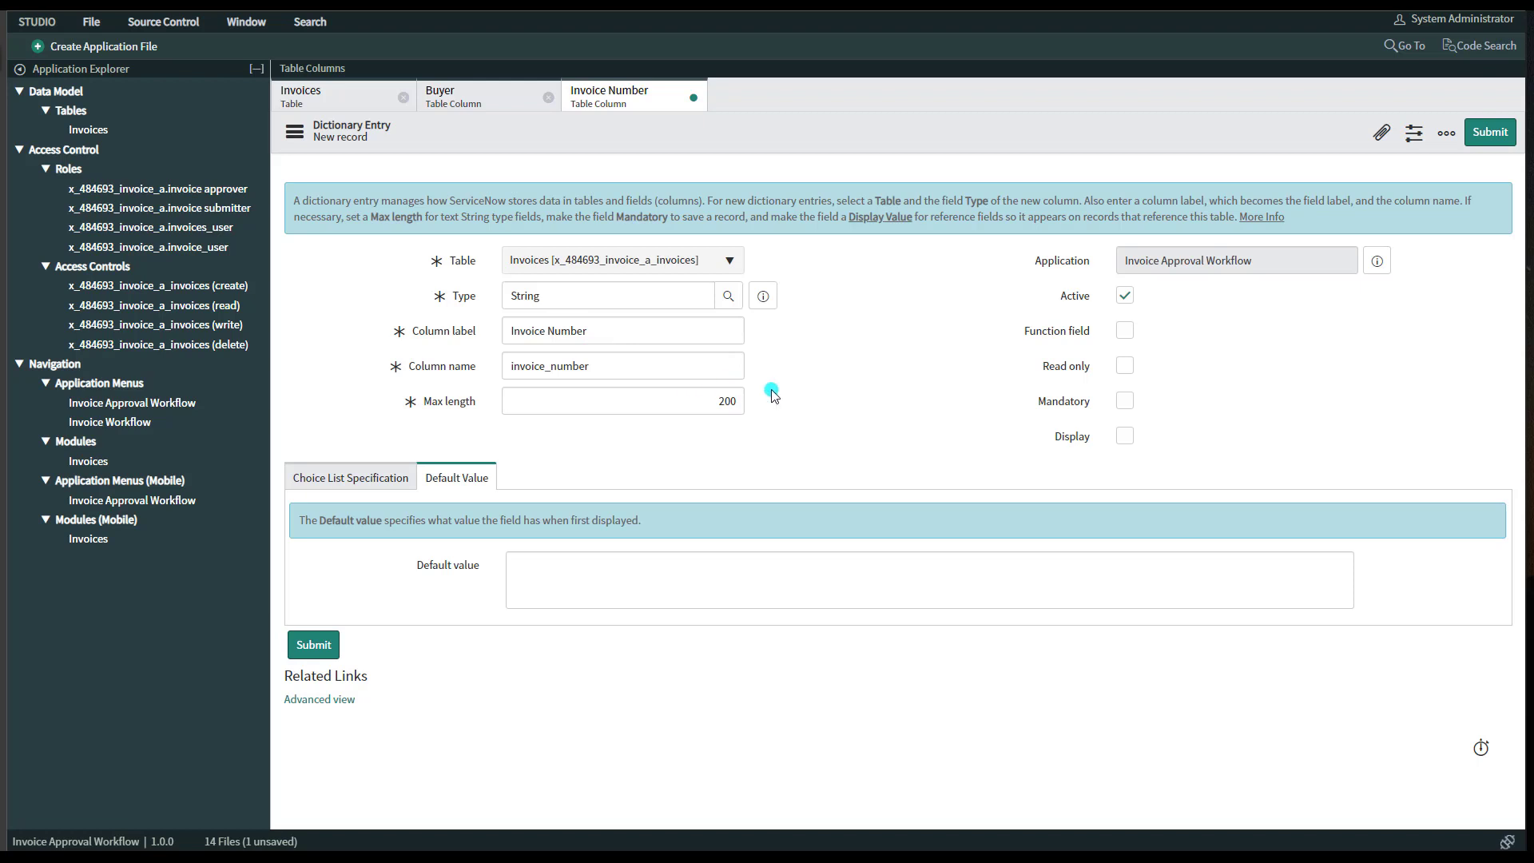
left_click(1124, 436)
left_click(313, 644)
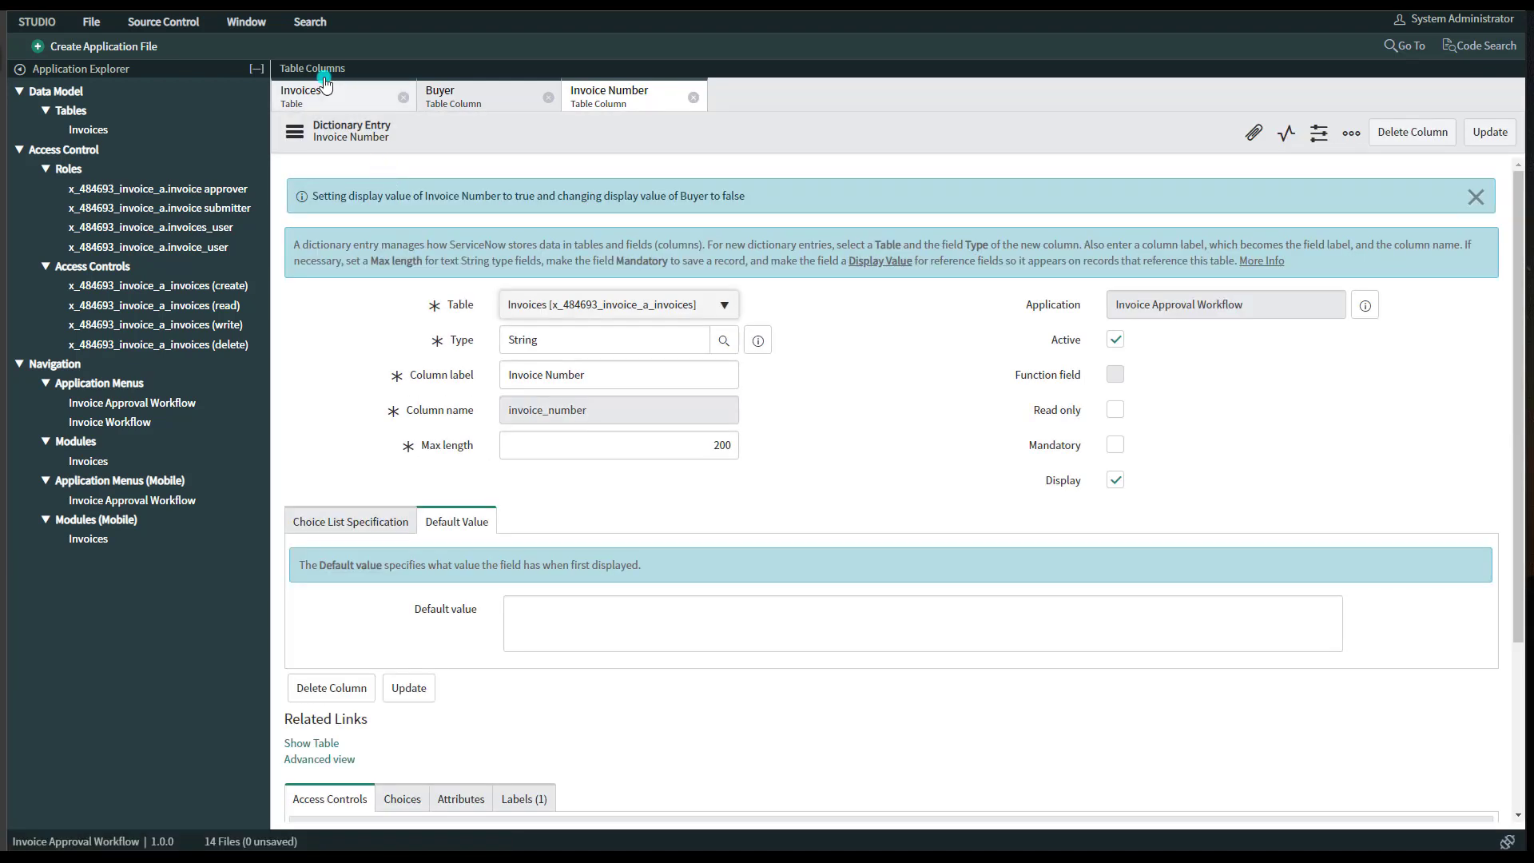
Step: Return to the Invoices table and start another new column with the Date type
left_click(325, 85)
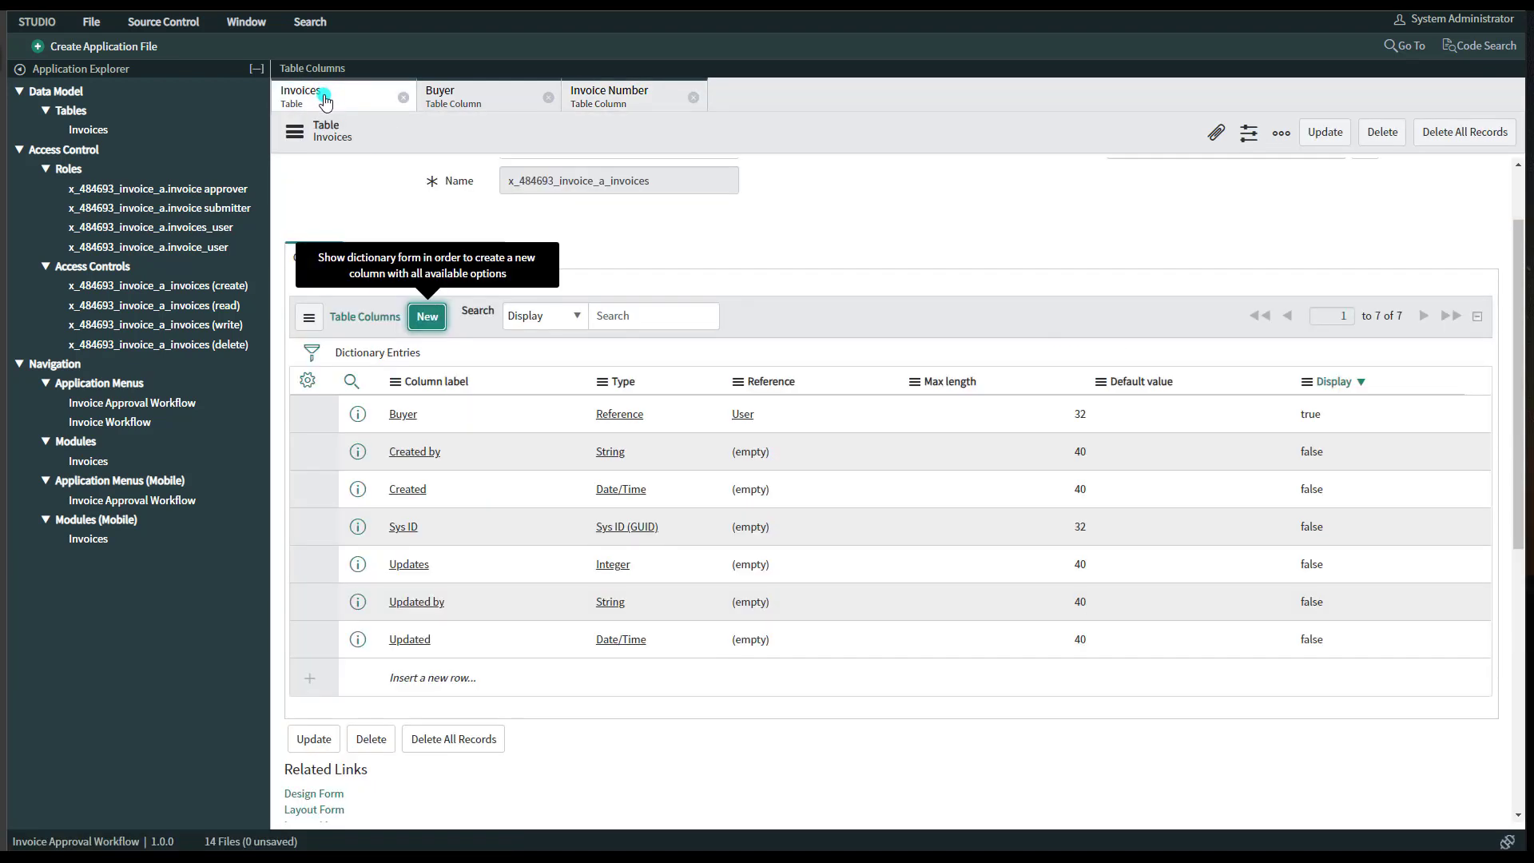
left_click(431, 321)
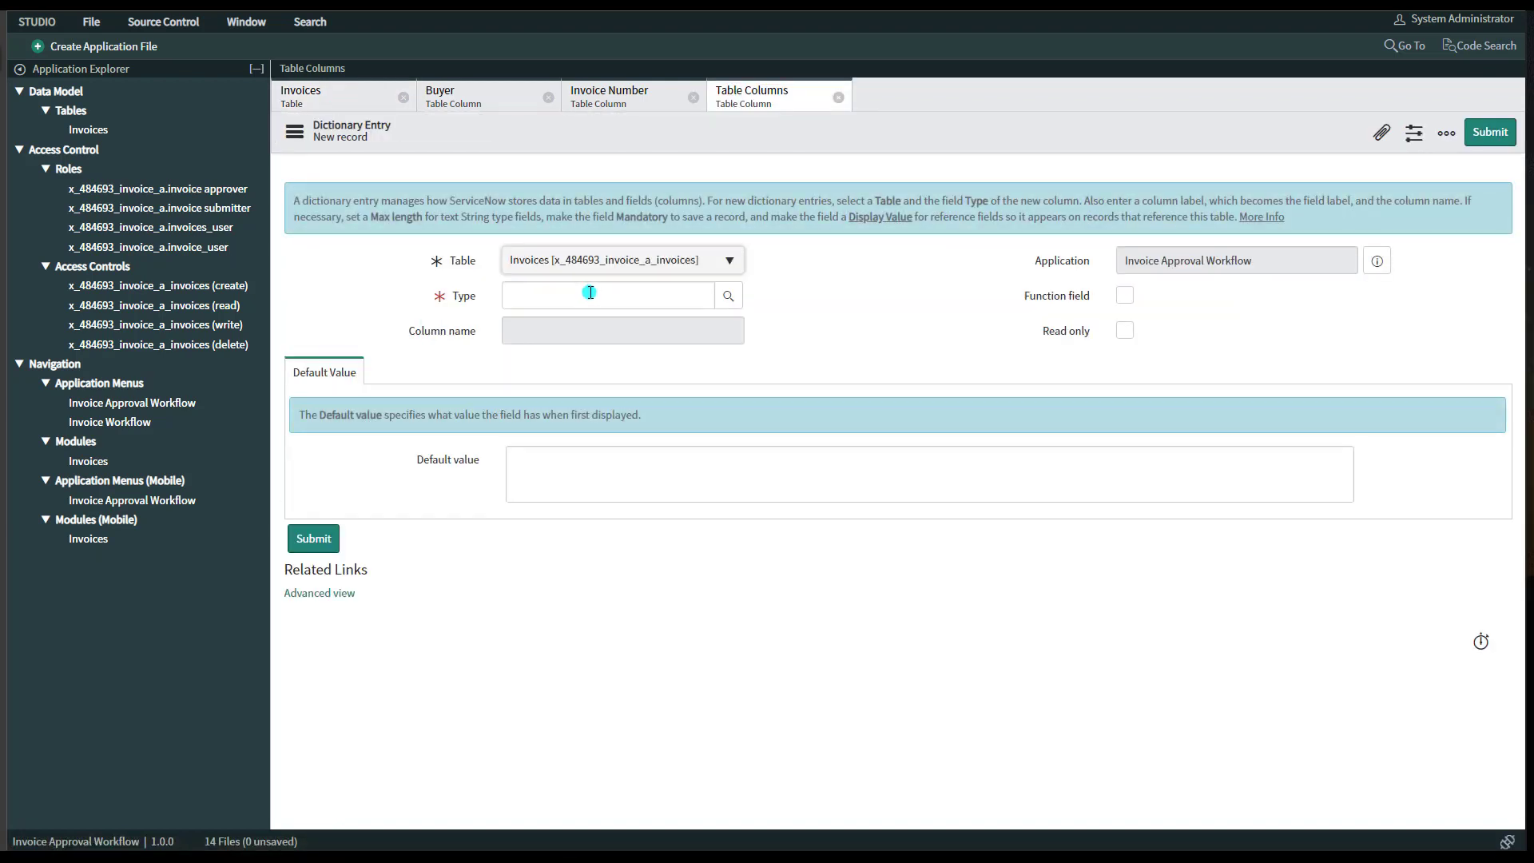
left_click(597, 296)
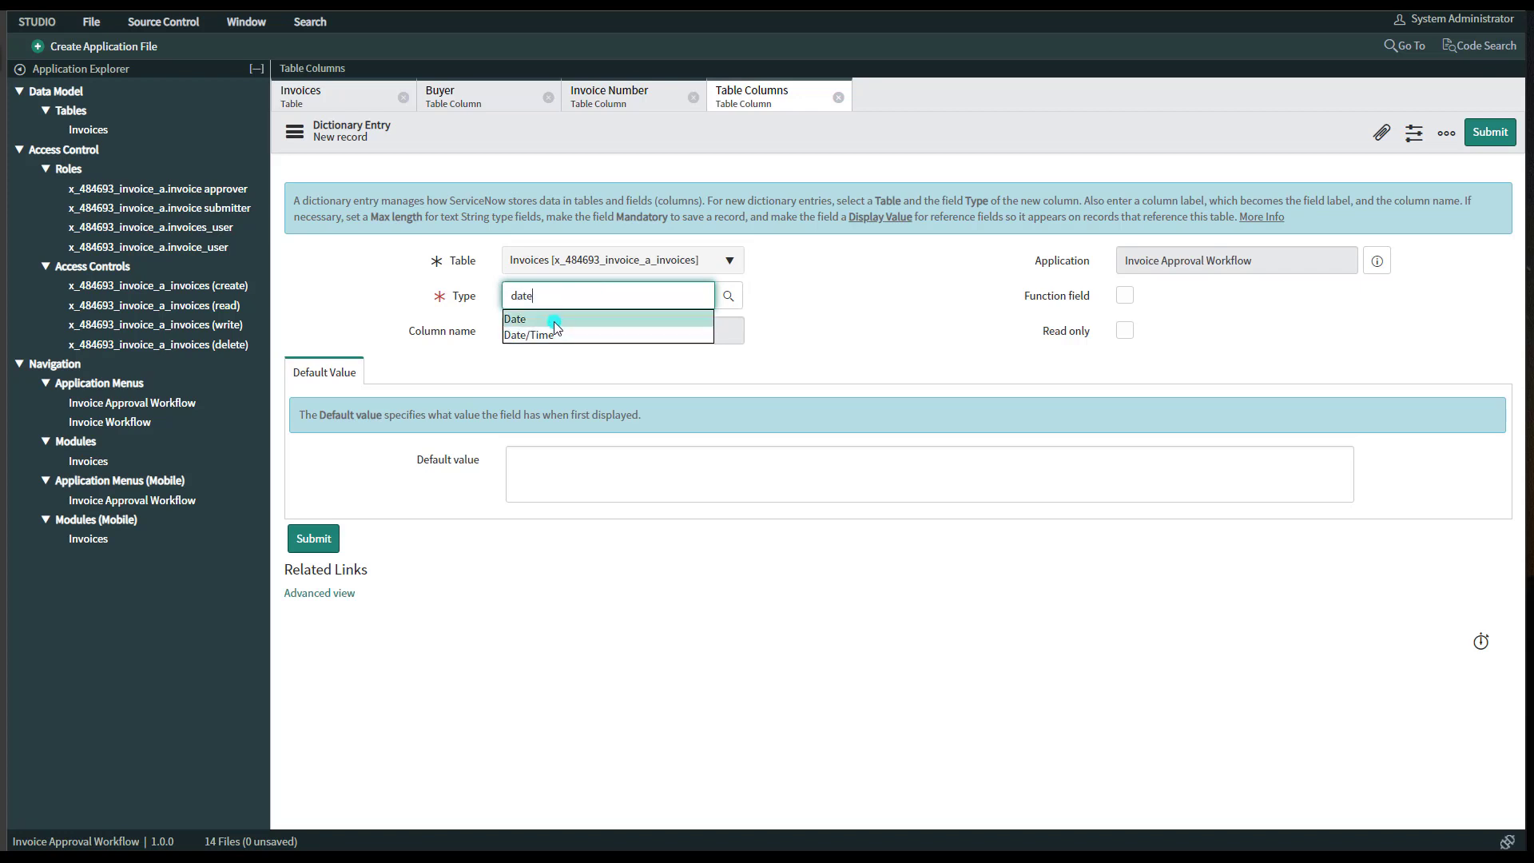
left_click(555, 321)
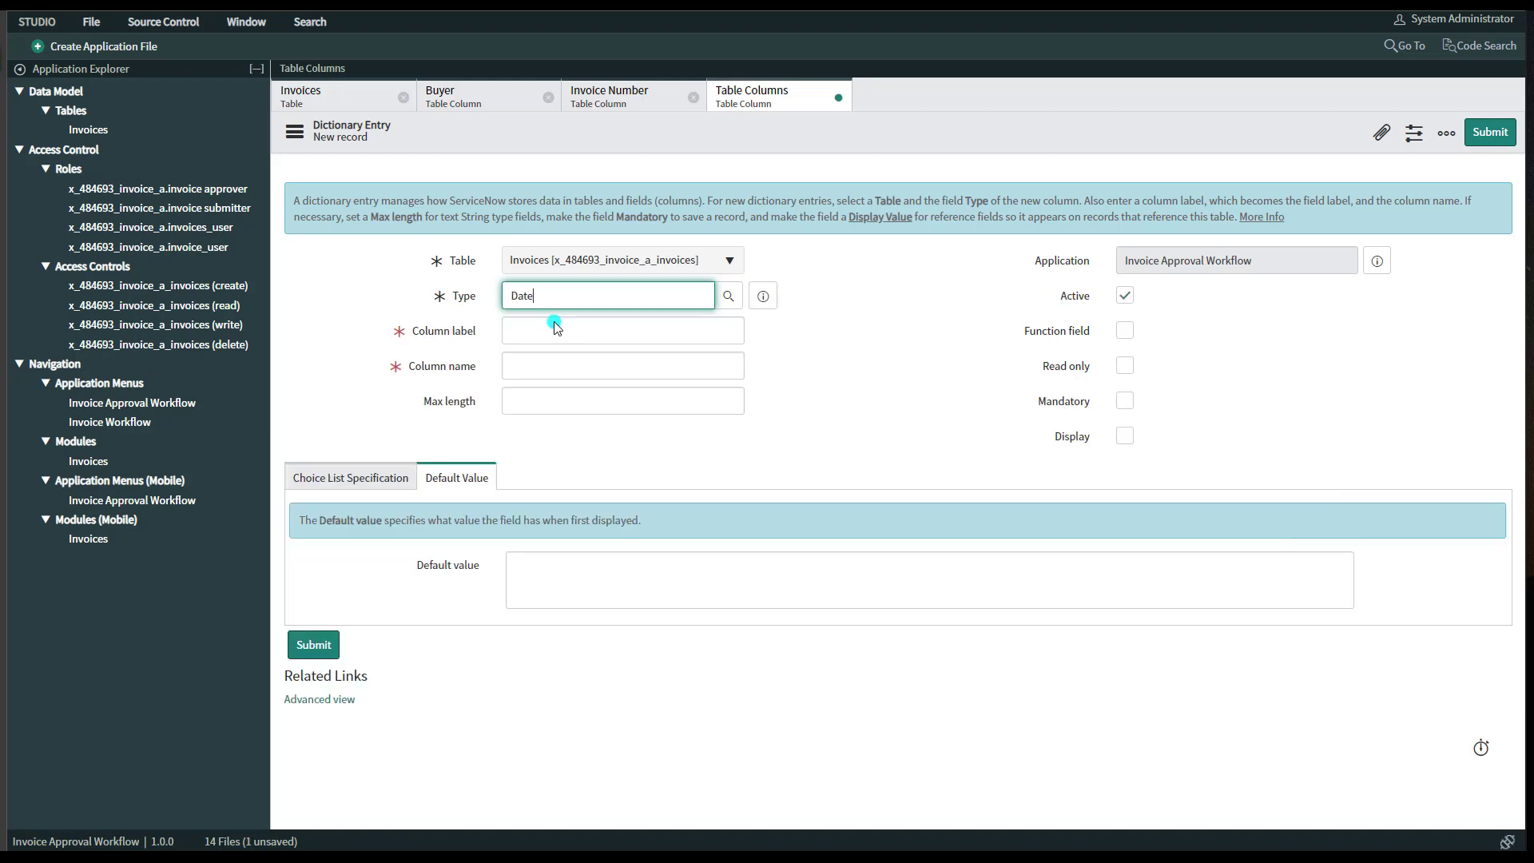
Step: Label the date column Invoice Date, enable its Display option and submit the column
left_click(571, 335)
type("Inv")
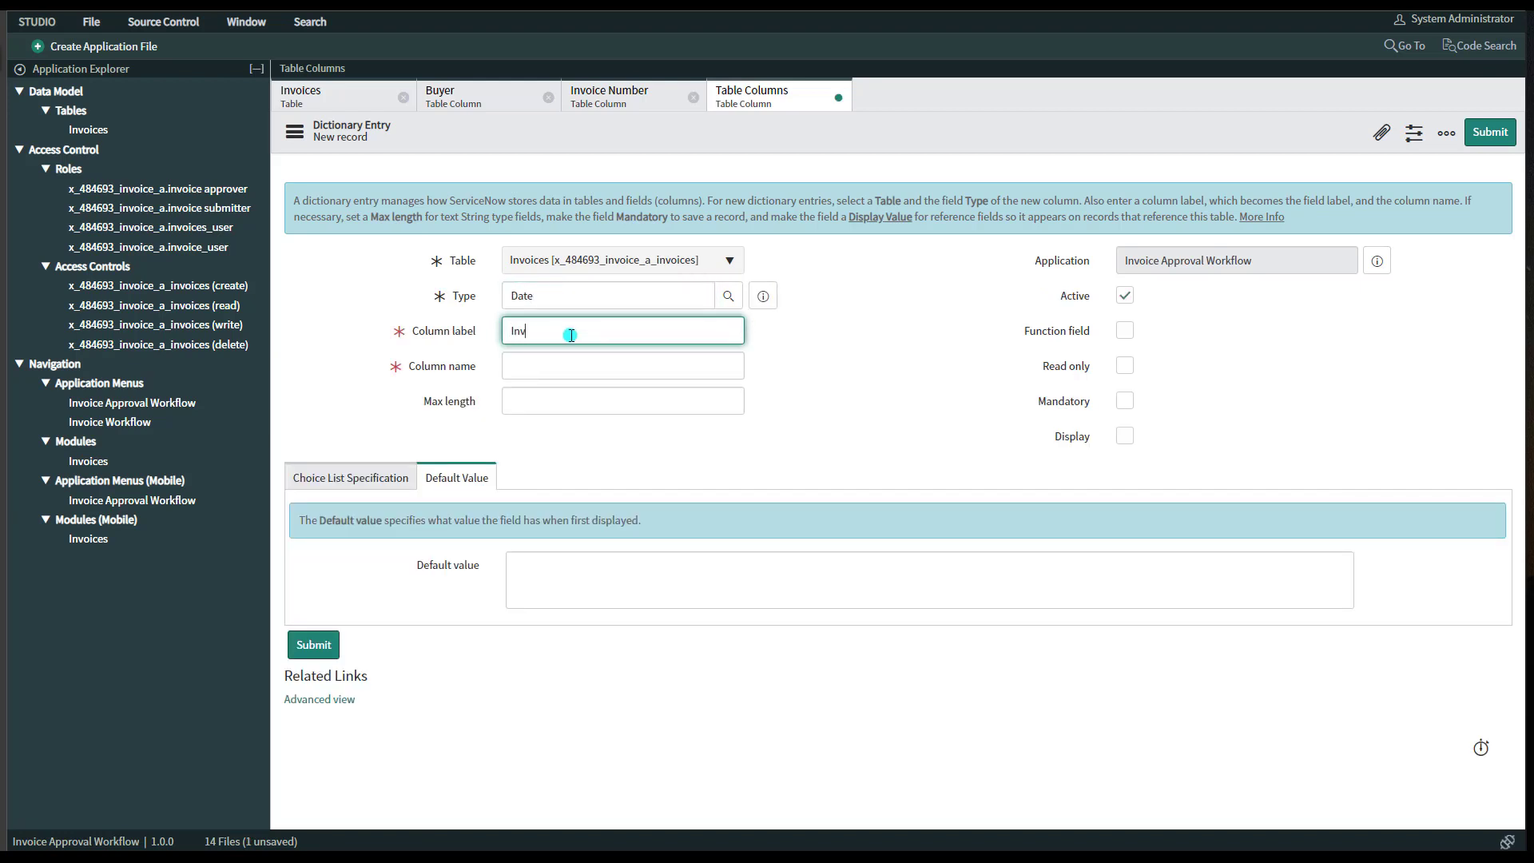
type("oice Date")
left_click(736, 366)
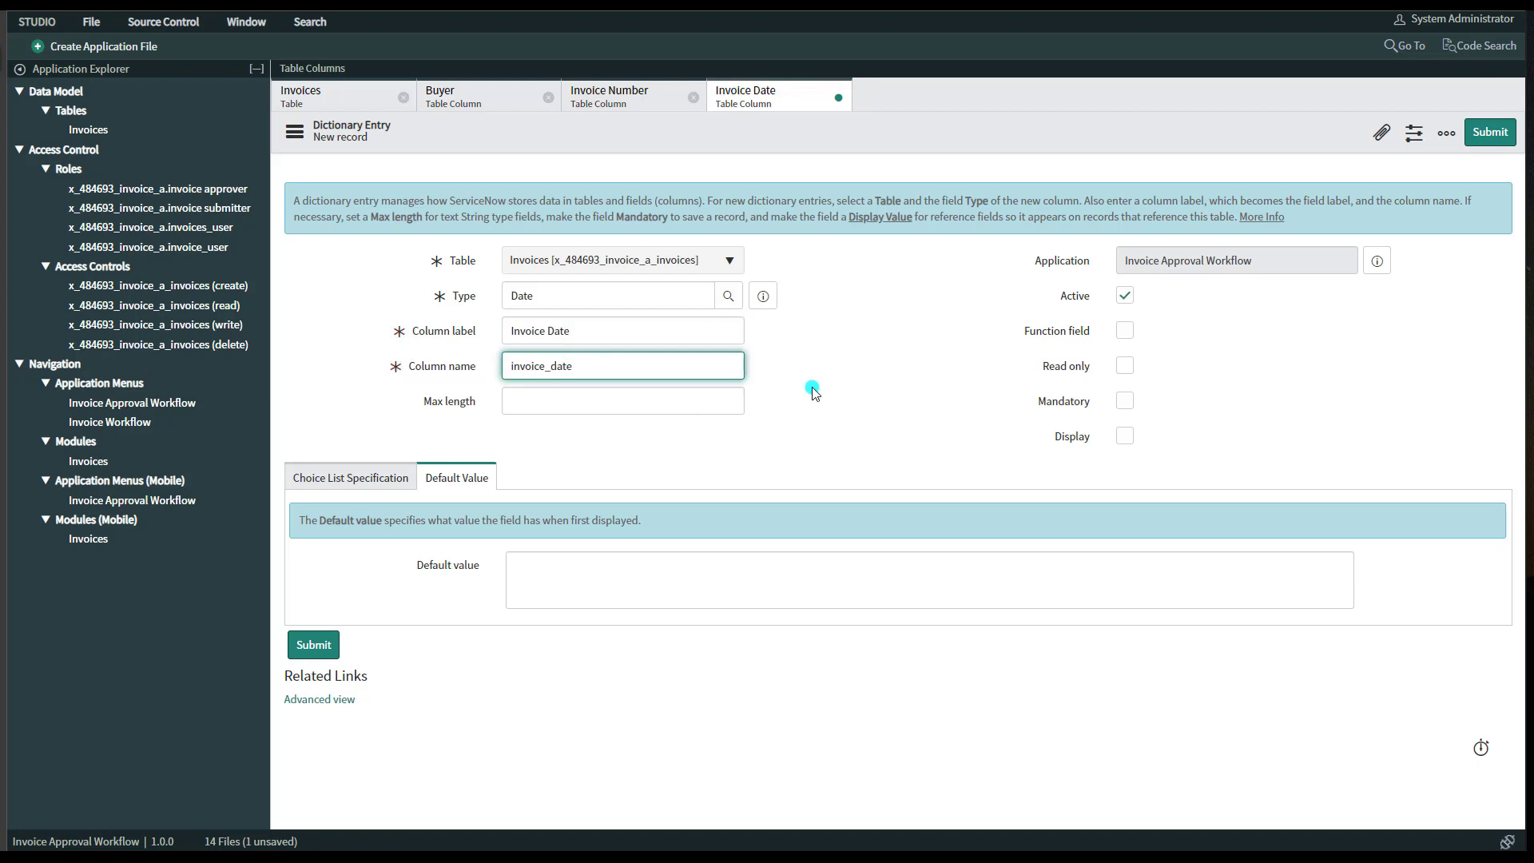
left_click(911, 441)
left_click(1124, 436)
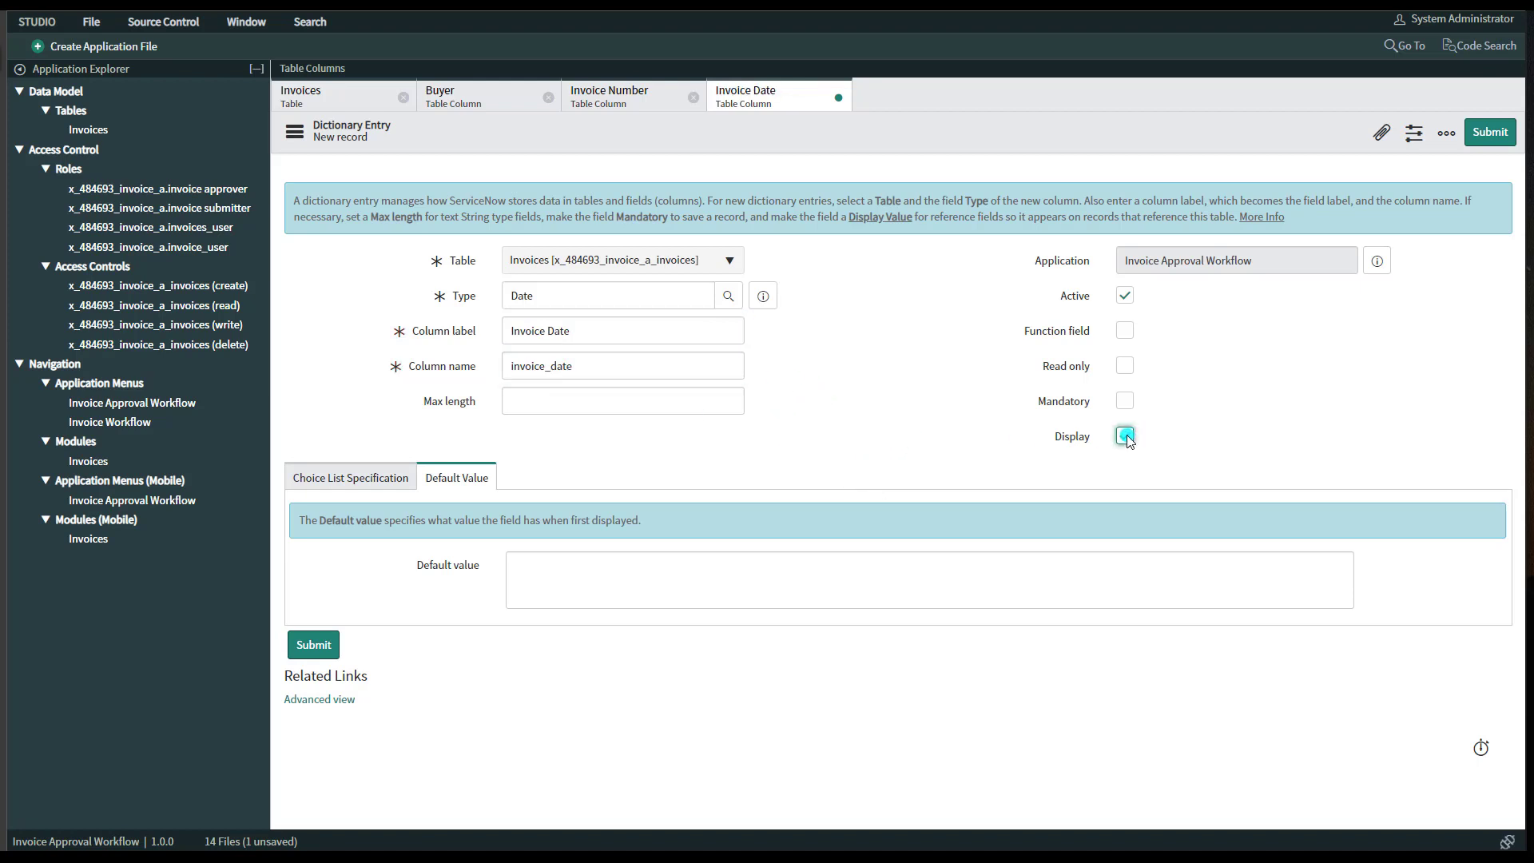
left_click(1008, 450)
left_click(311, 647)
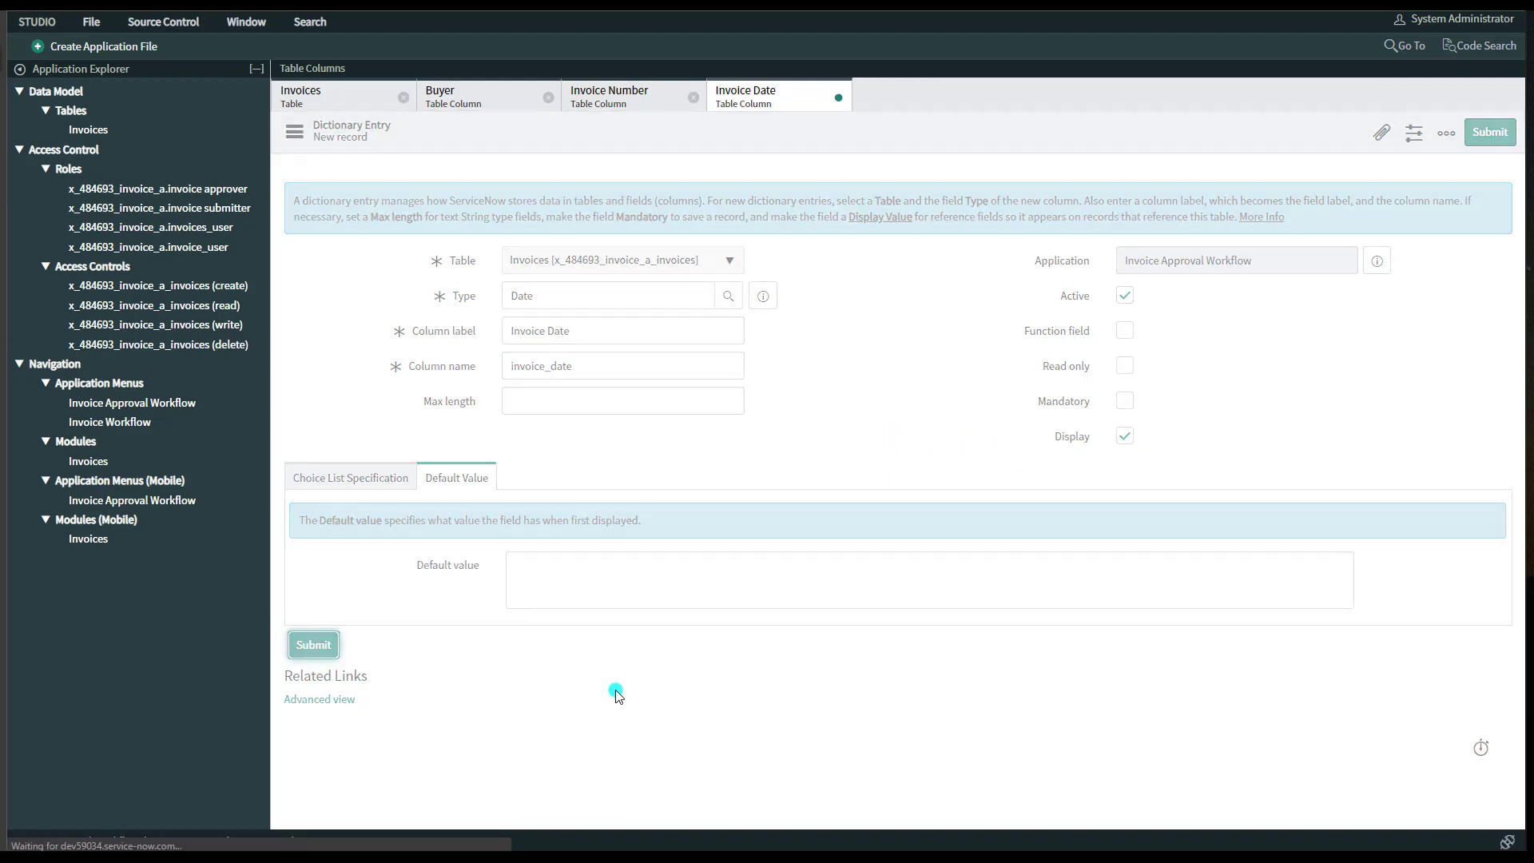
Step: Return to the Invoices table and start another new column with the Currency type
left_click(302, 96)
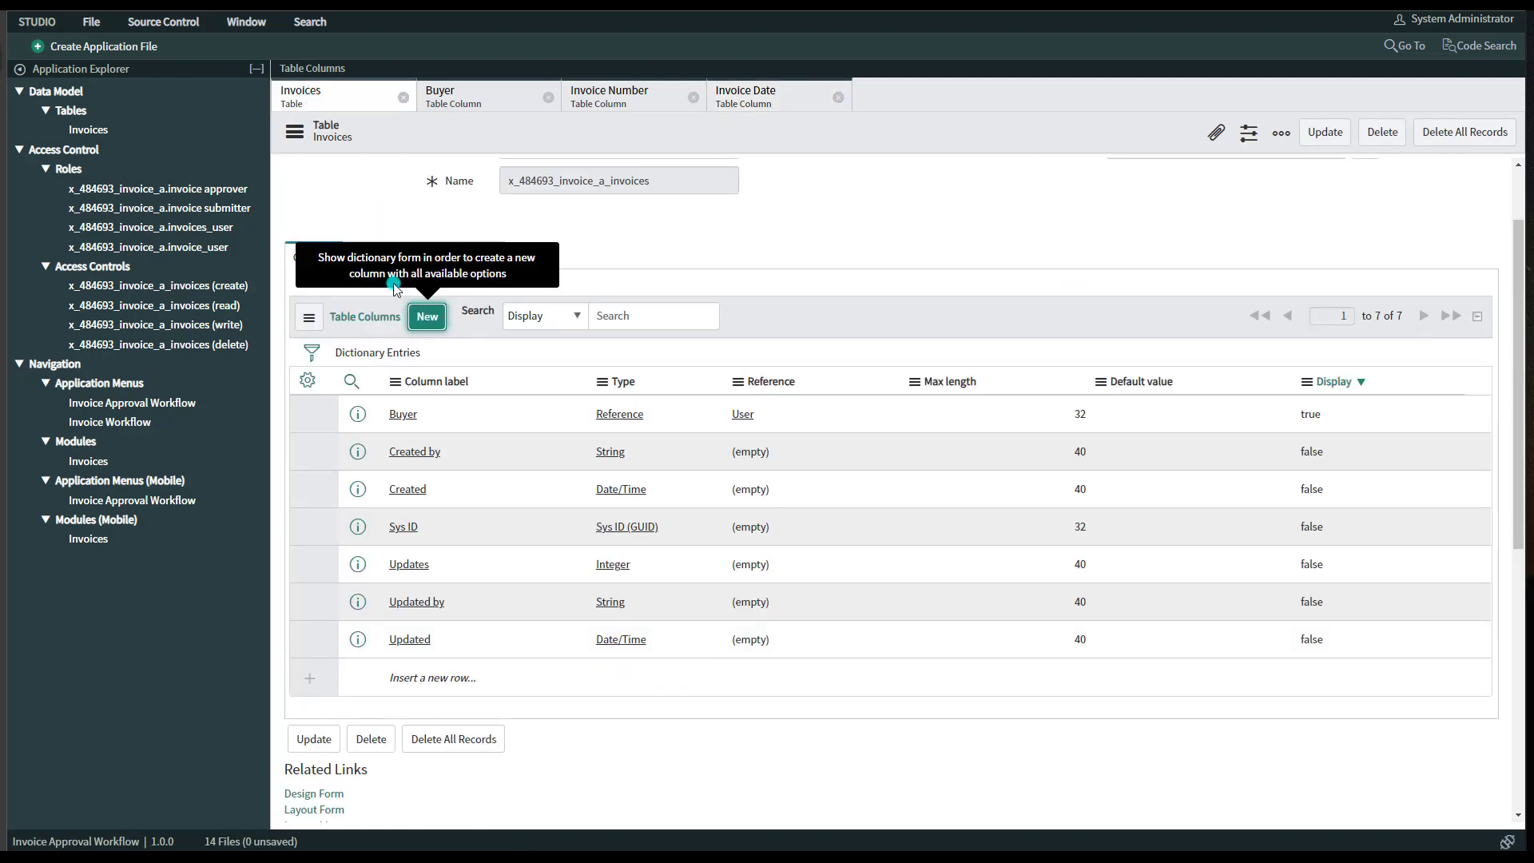
left_click(431, 321)
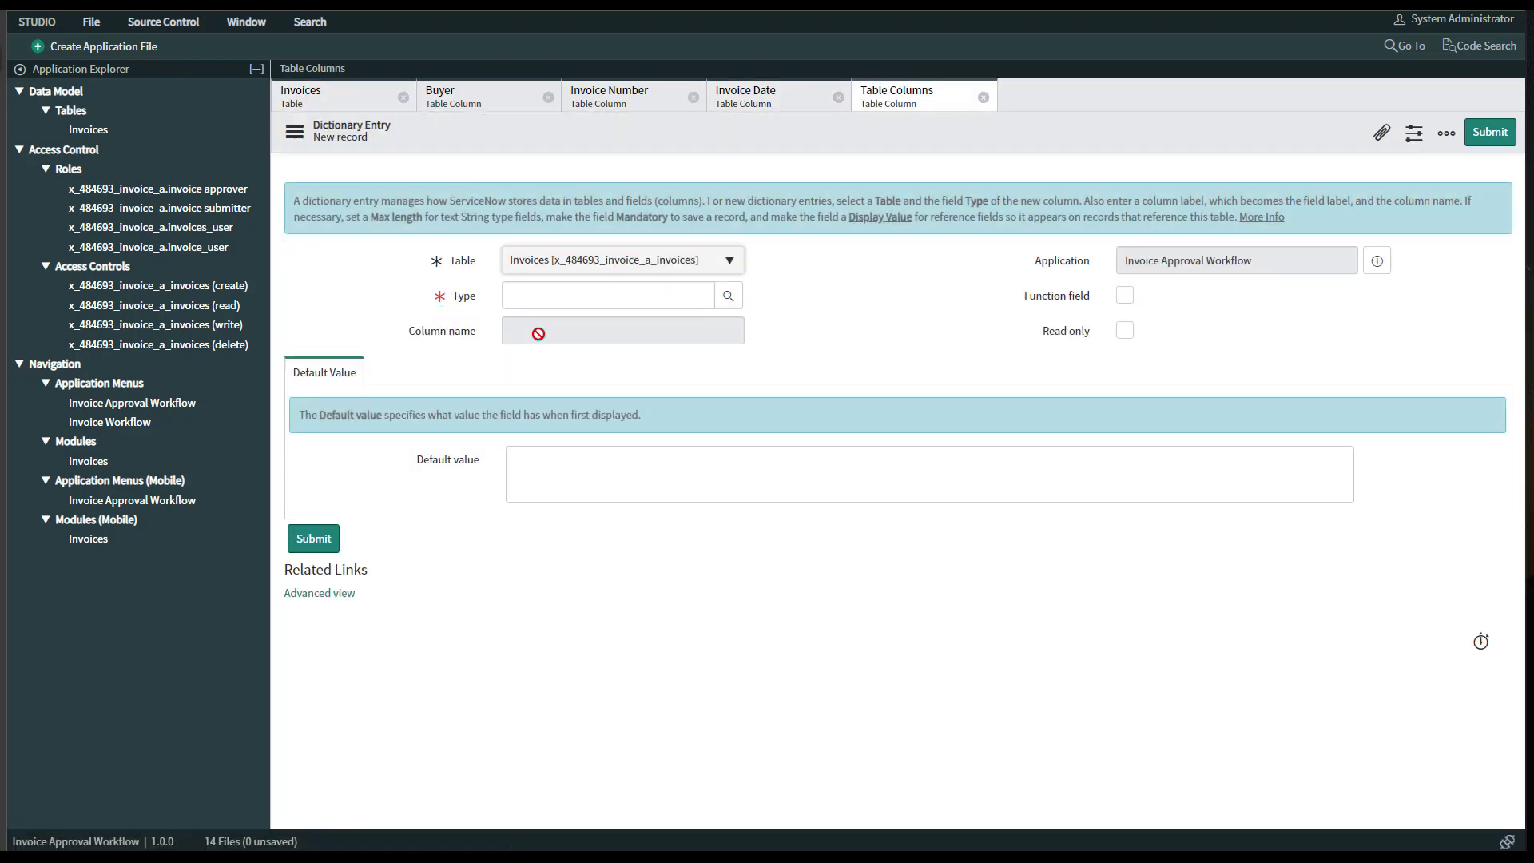
left_click(529, 293)
type("Currency")
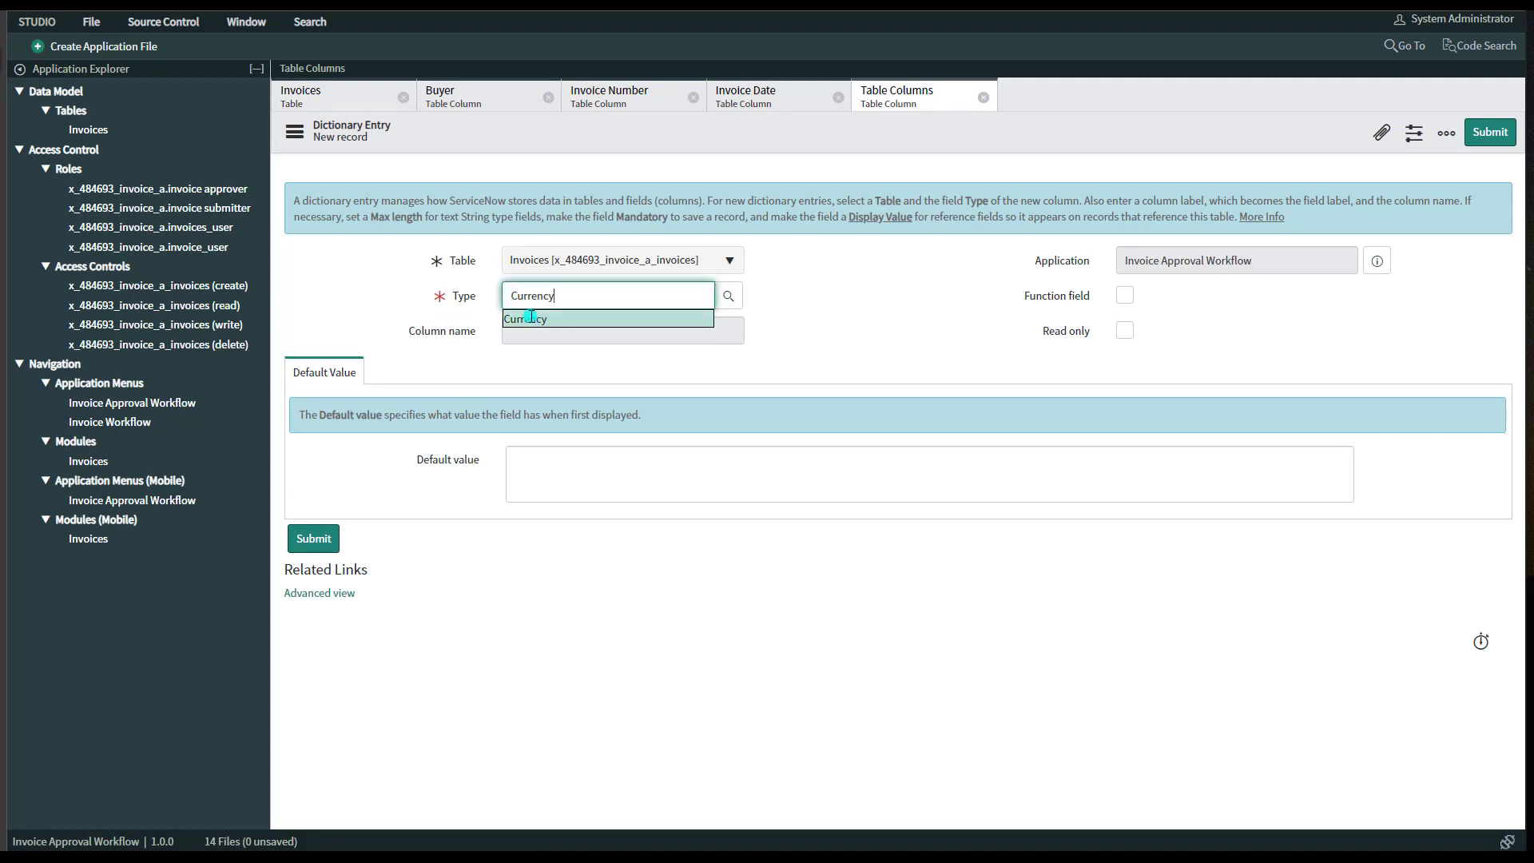
left_click(535, 320)
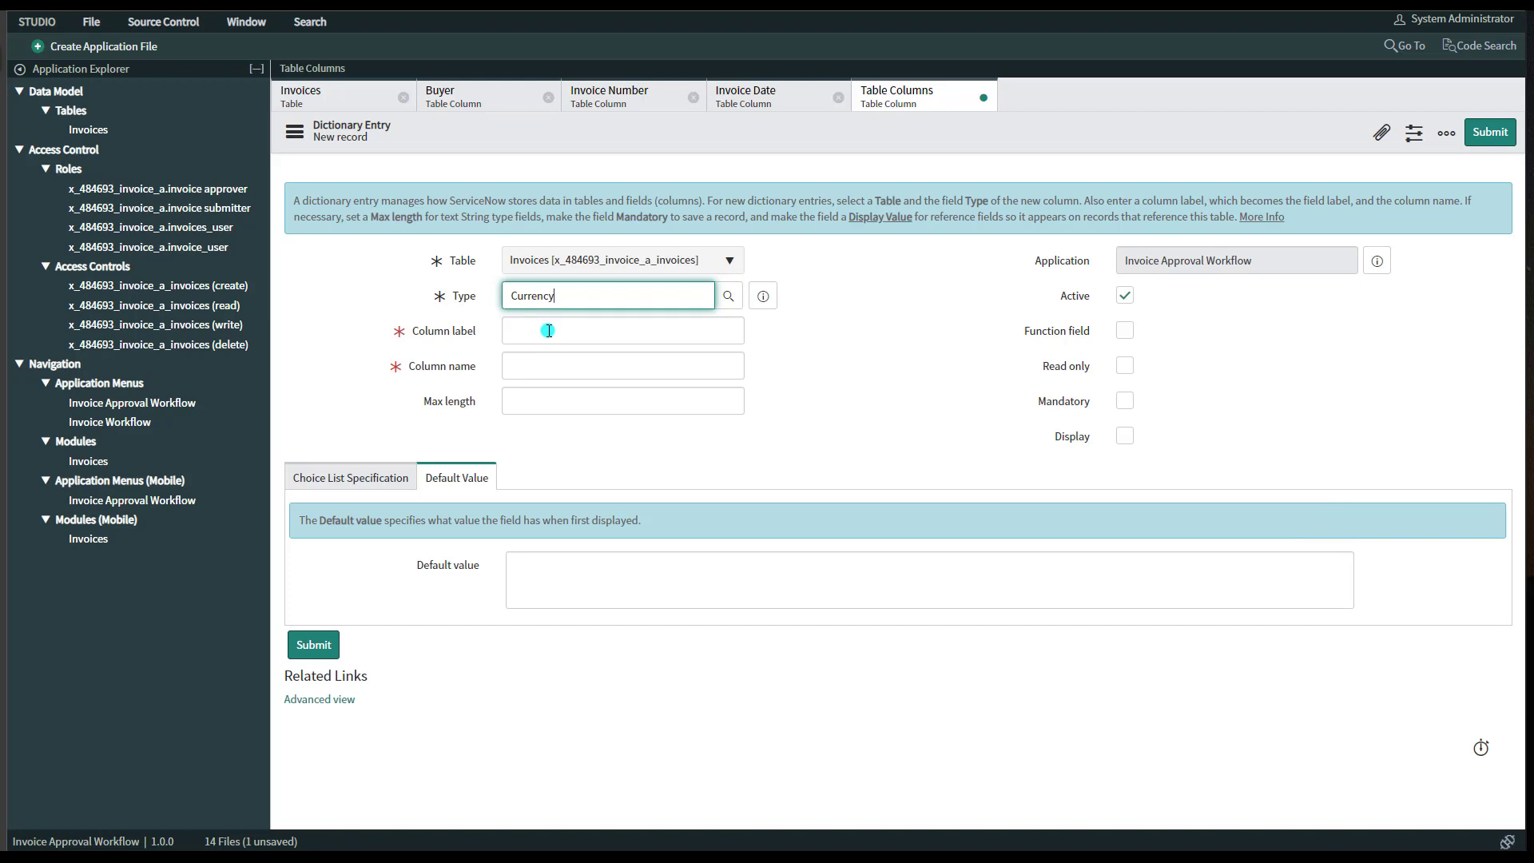
Step: Label the currency column Invoice Amount, enable its Display option and submit the column
left_click(546, 332)
type("Invoice Amount")
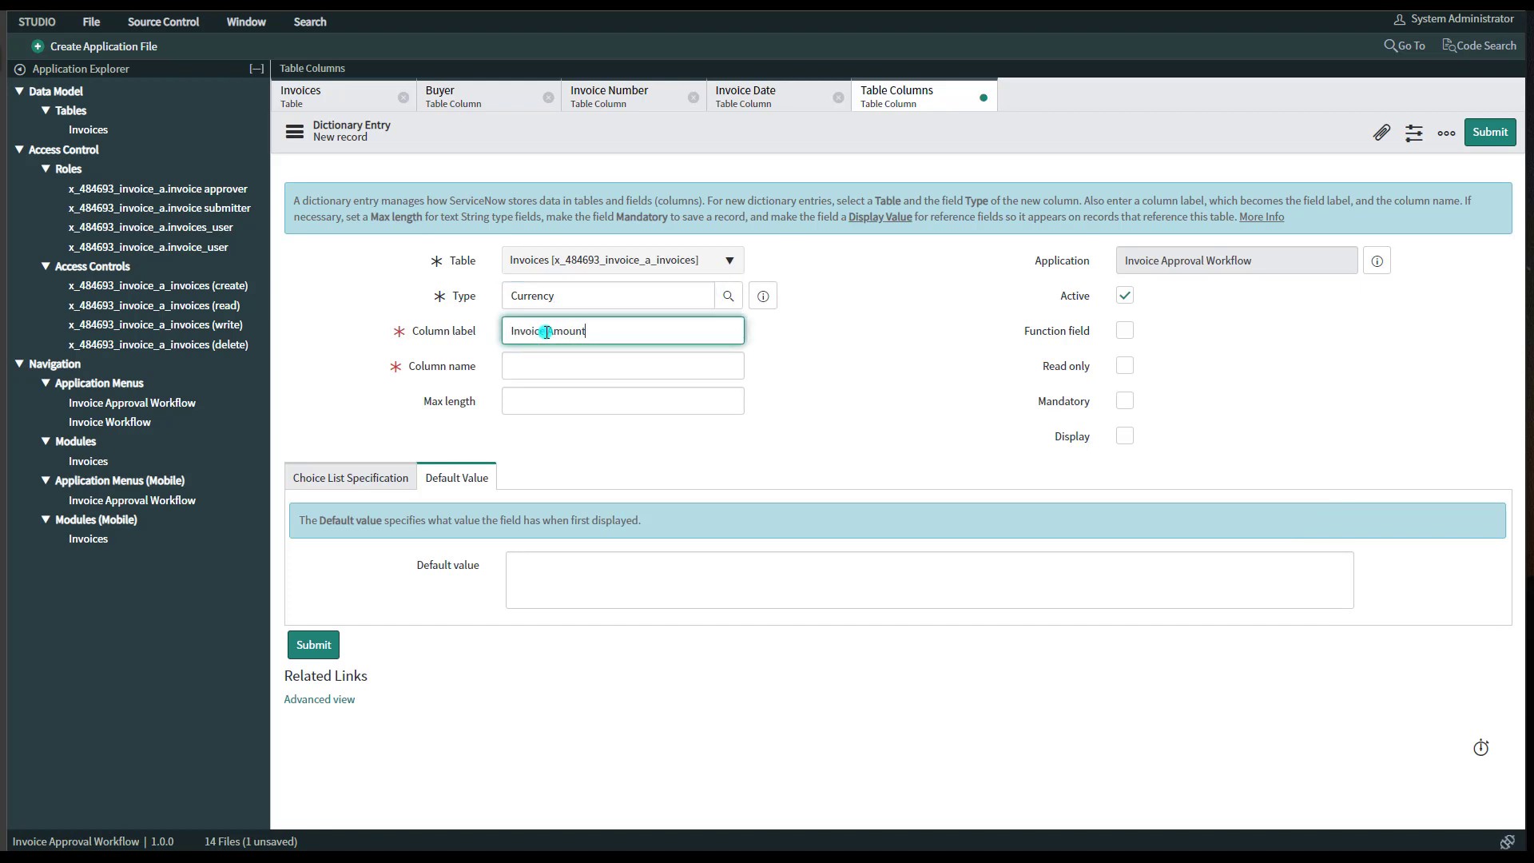
left_click(543, 365)
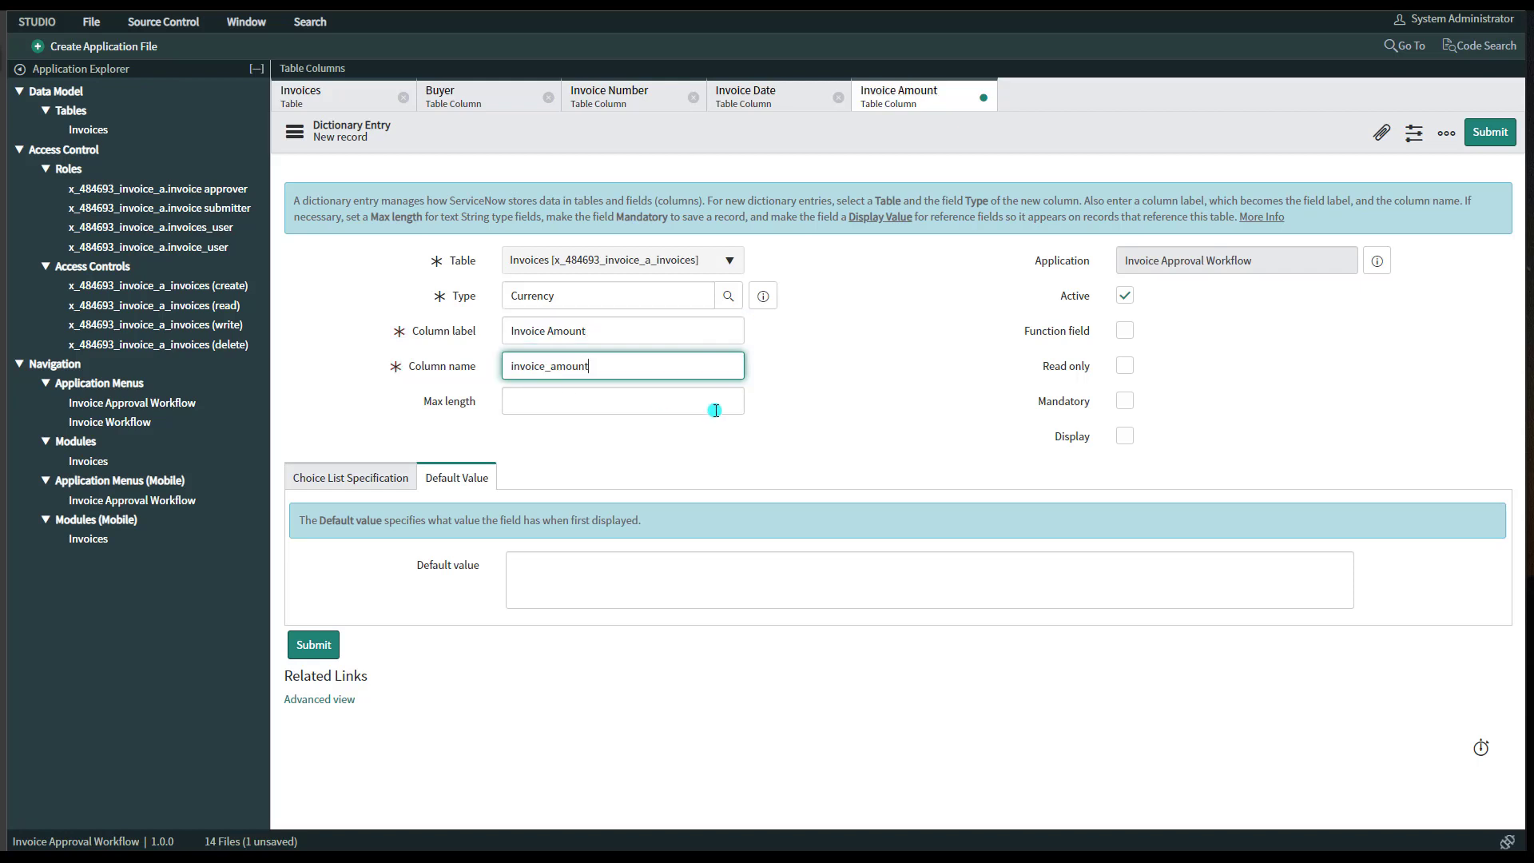
left_click(1128, 439)
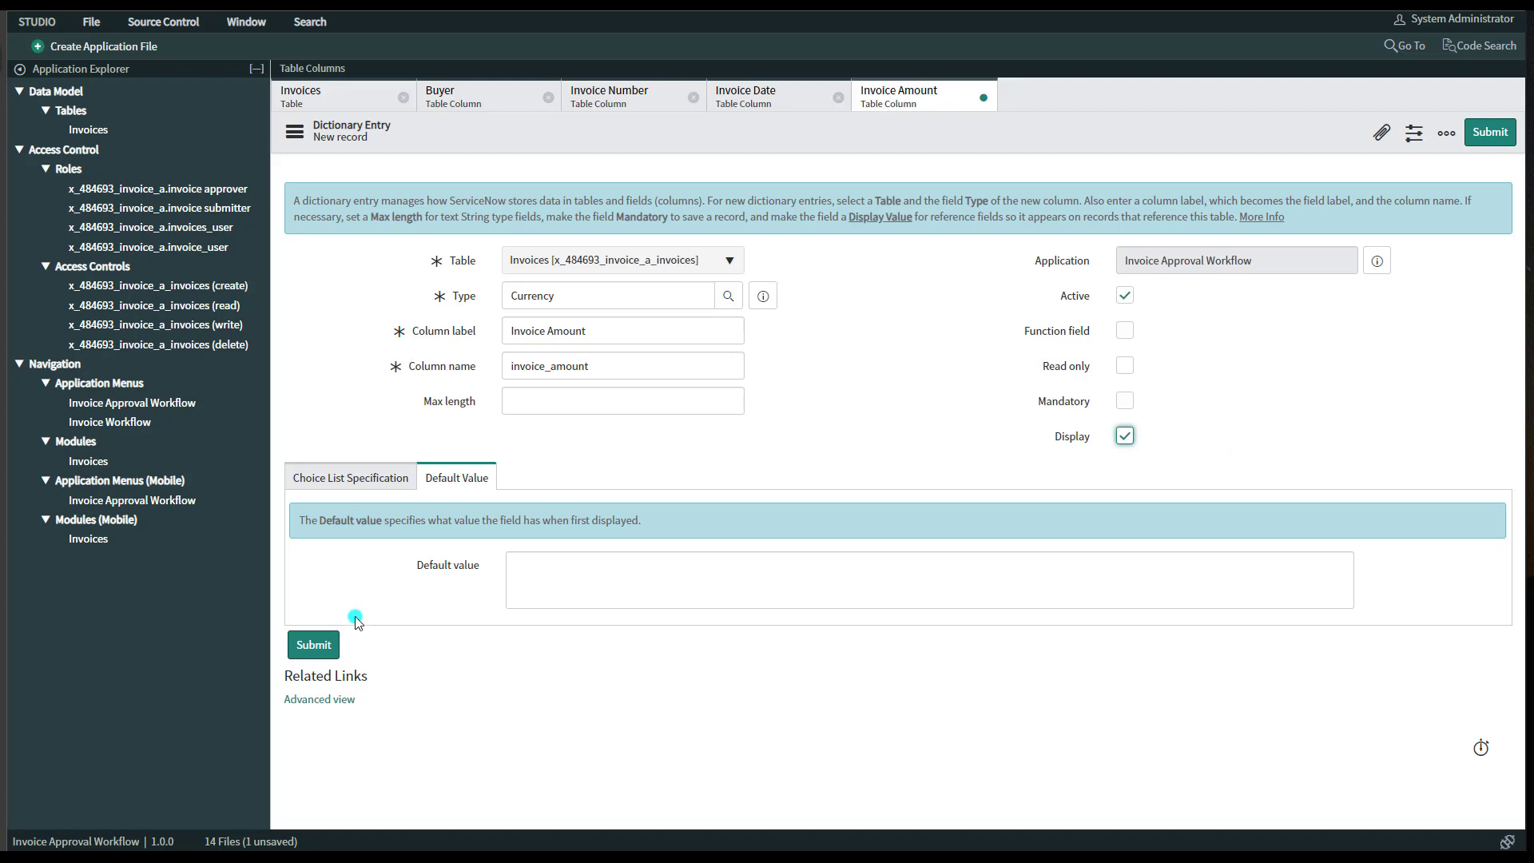
left_click(333, 646)
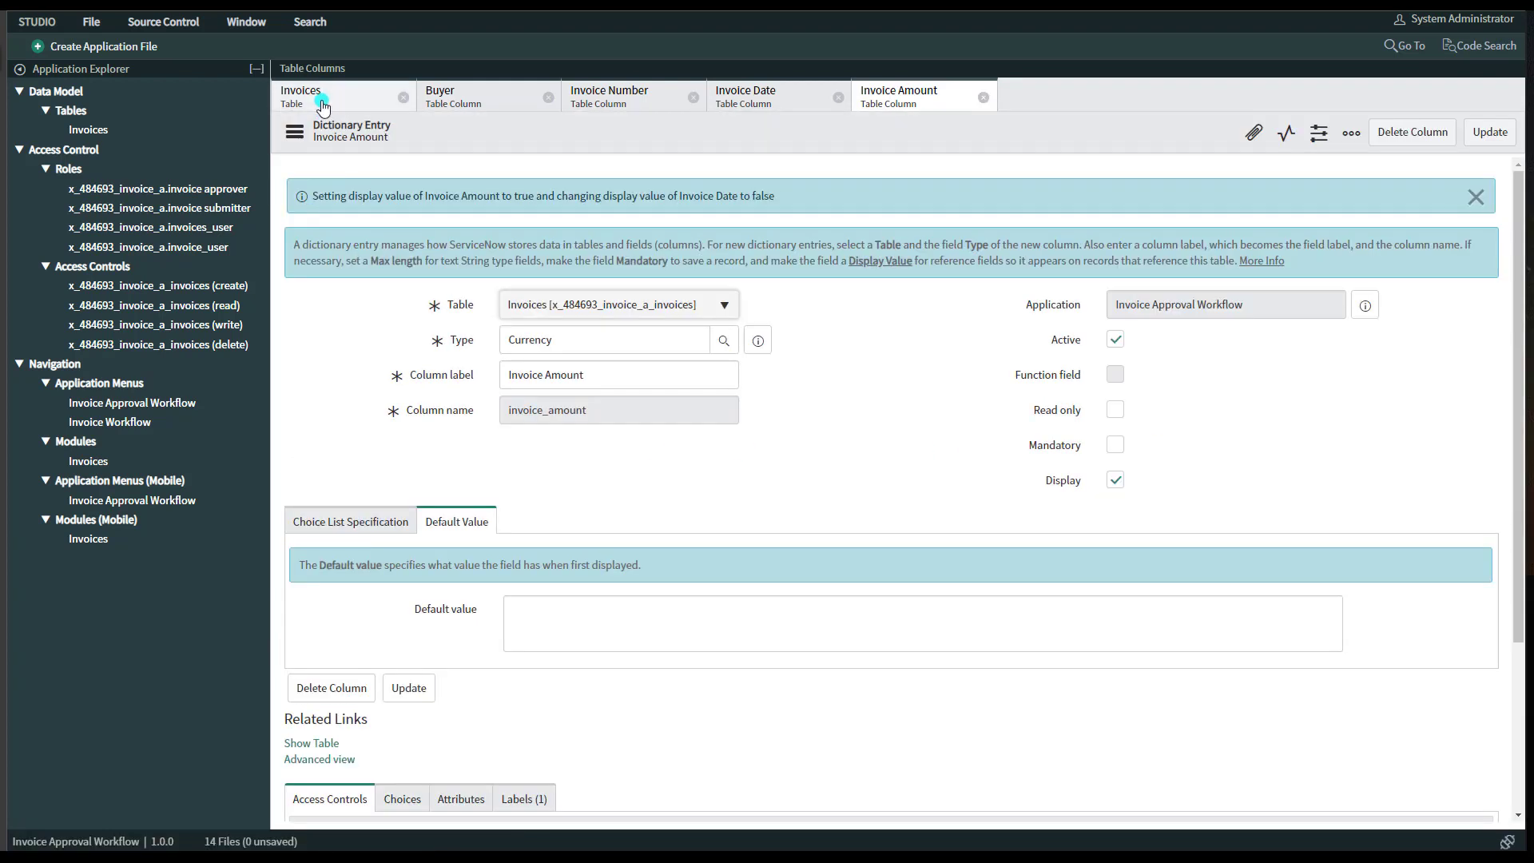
Step: Return to the Invoices table and start another new column with the Reference type
left_click(311, 105)
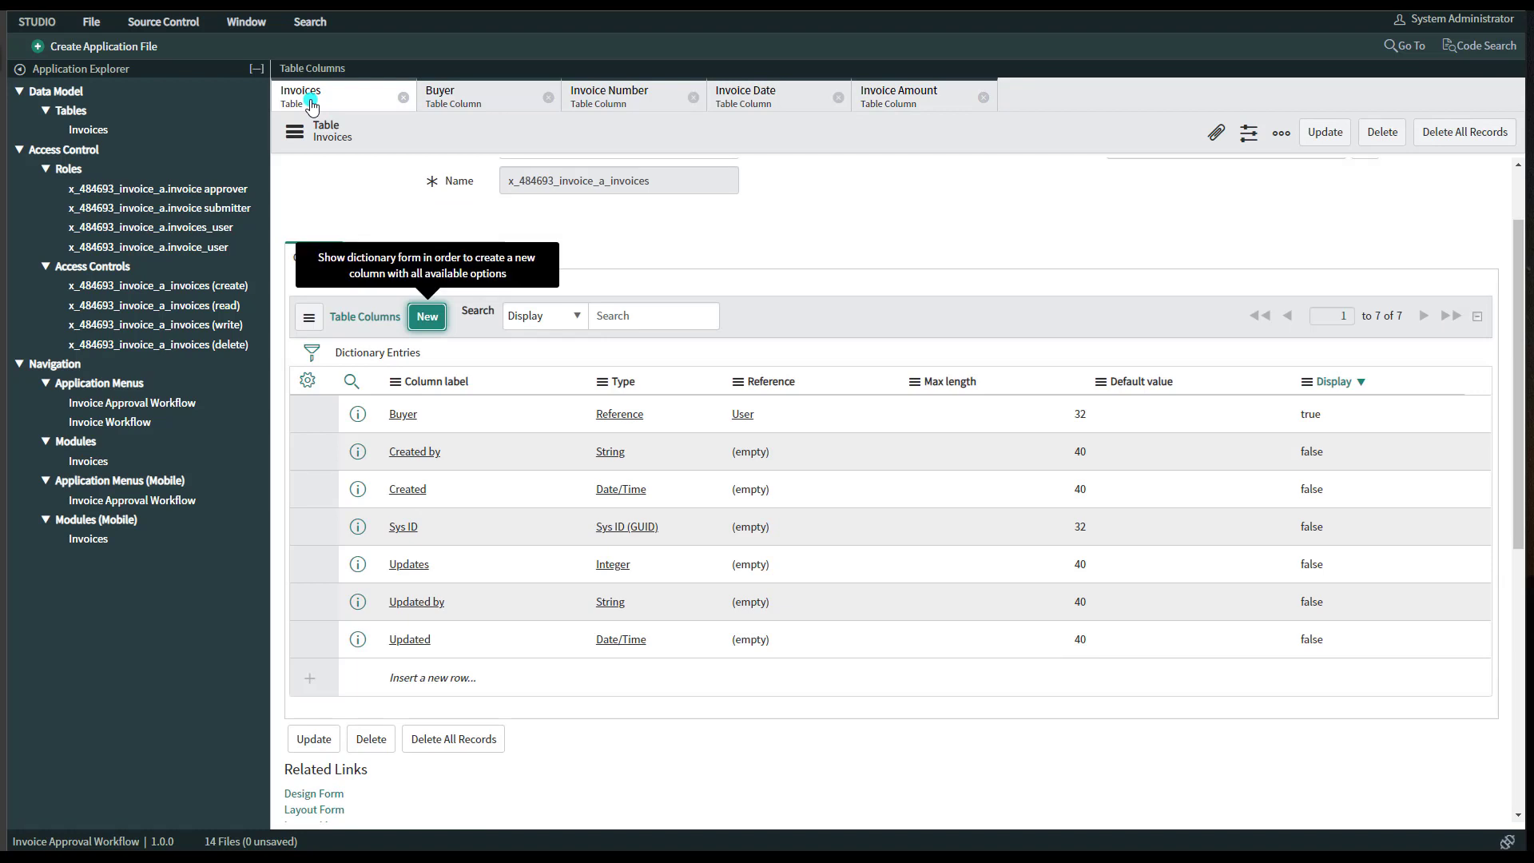
left_click(418, 323)
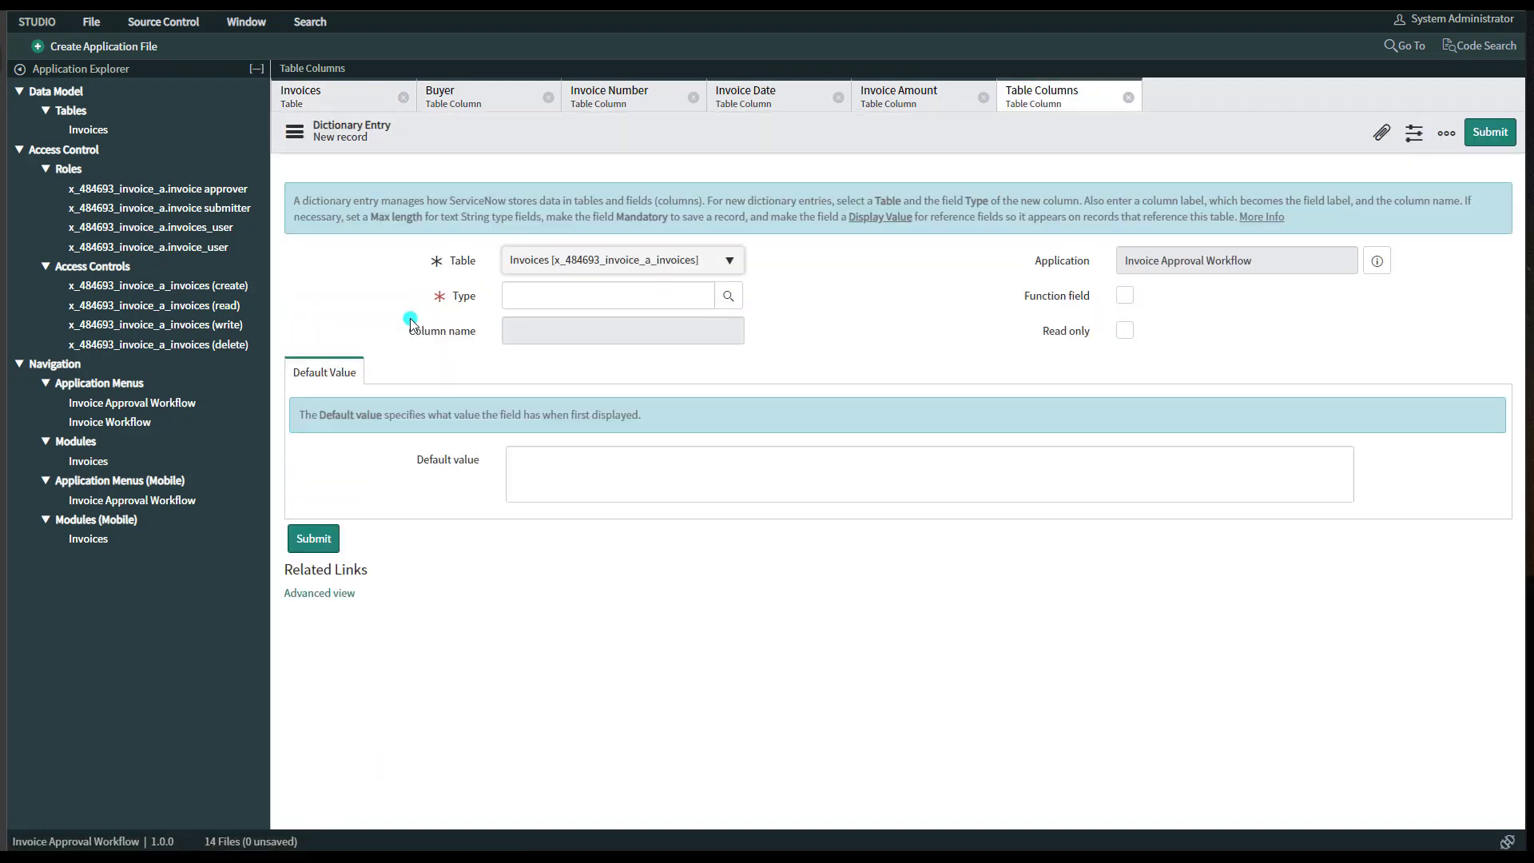
left_click(529, 289)
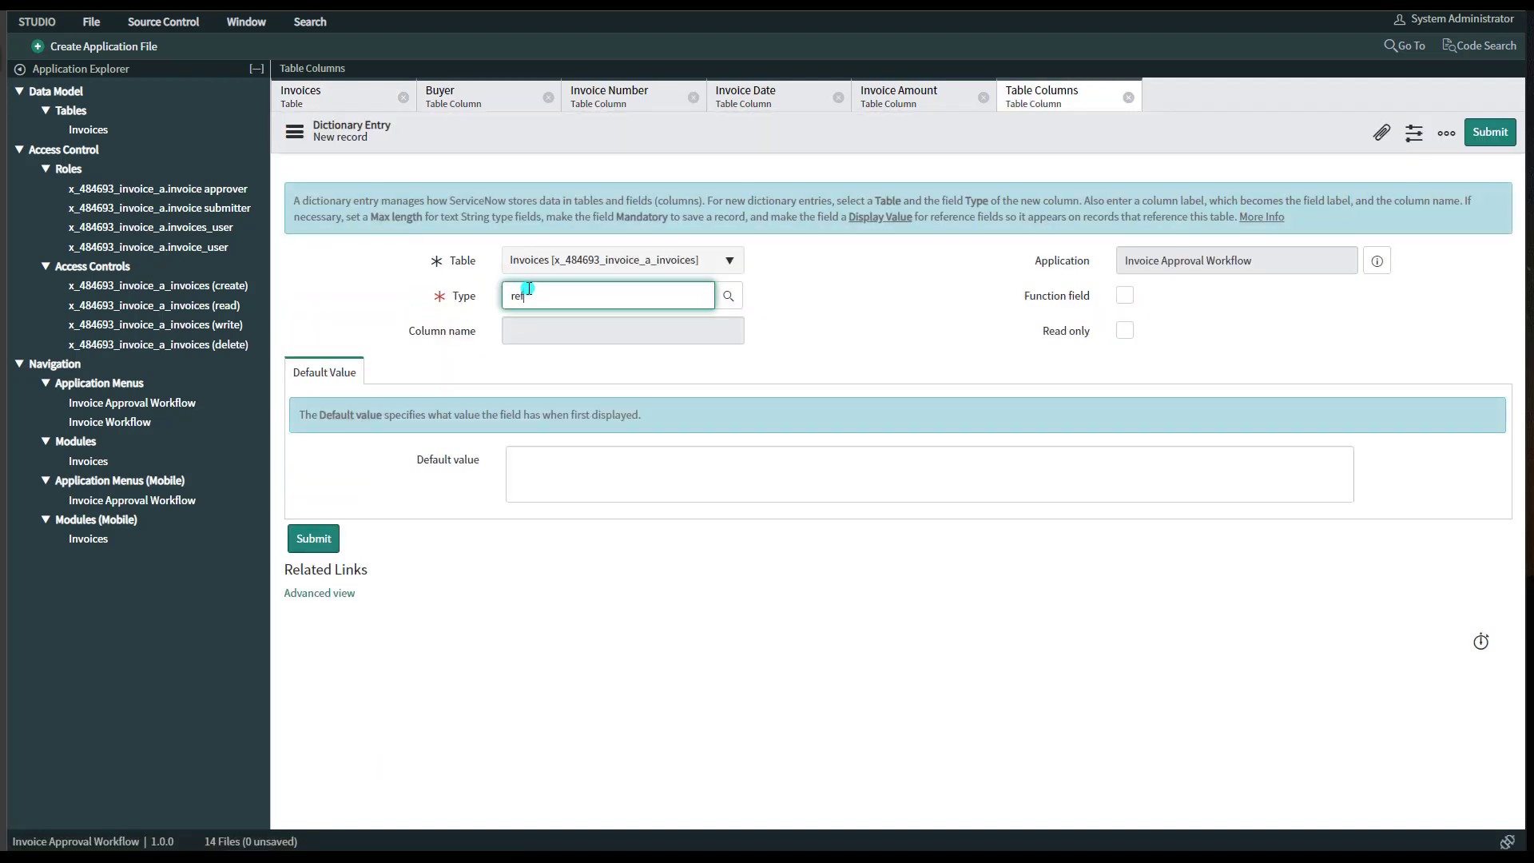
type("refere")
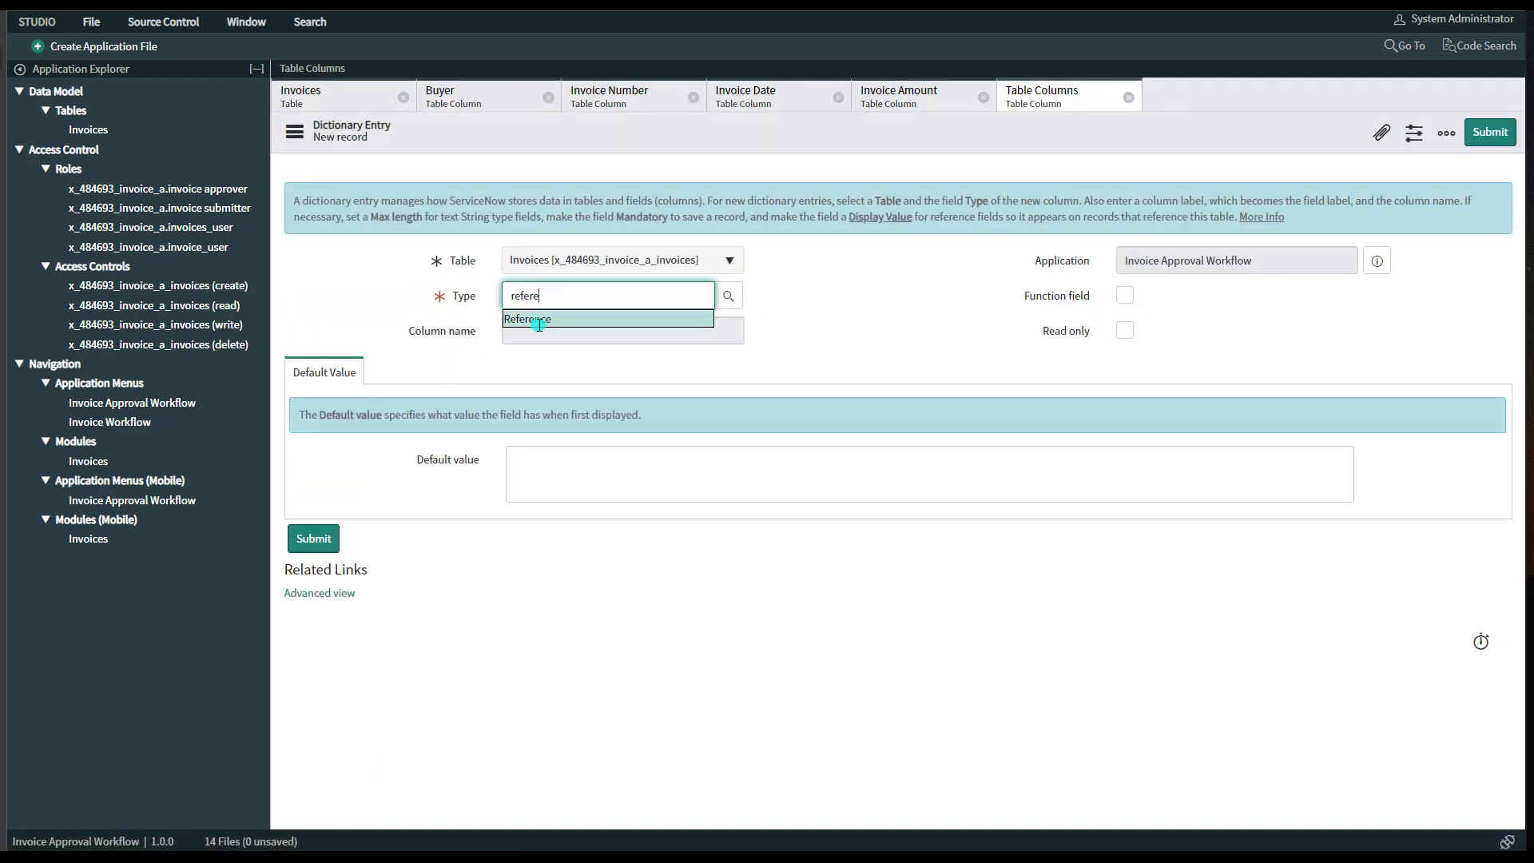
left_click(537, 323)
Step: Label the reference column Supplier, name it invoice_supplier and enable its Display option
left_click(540, 325)
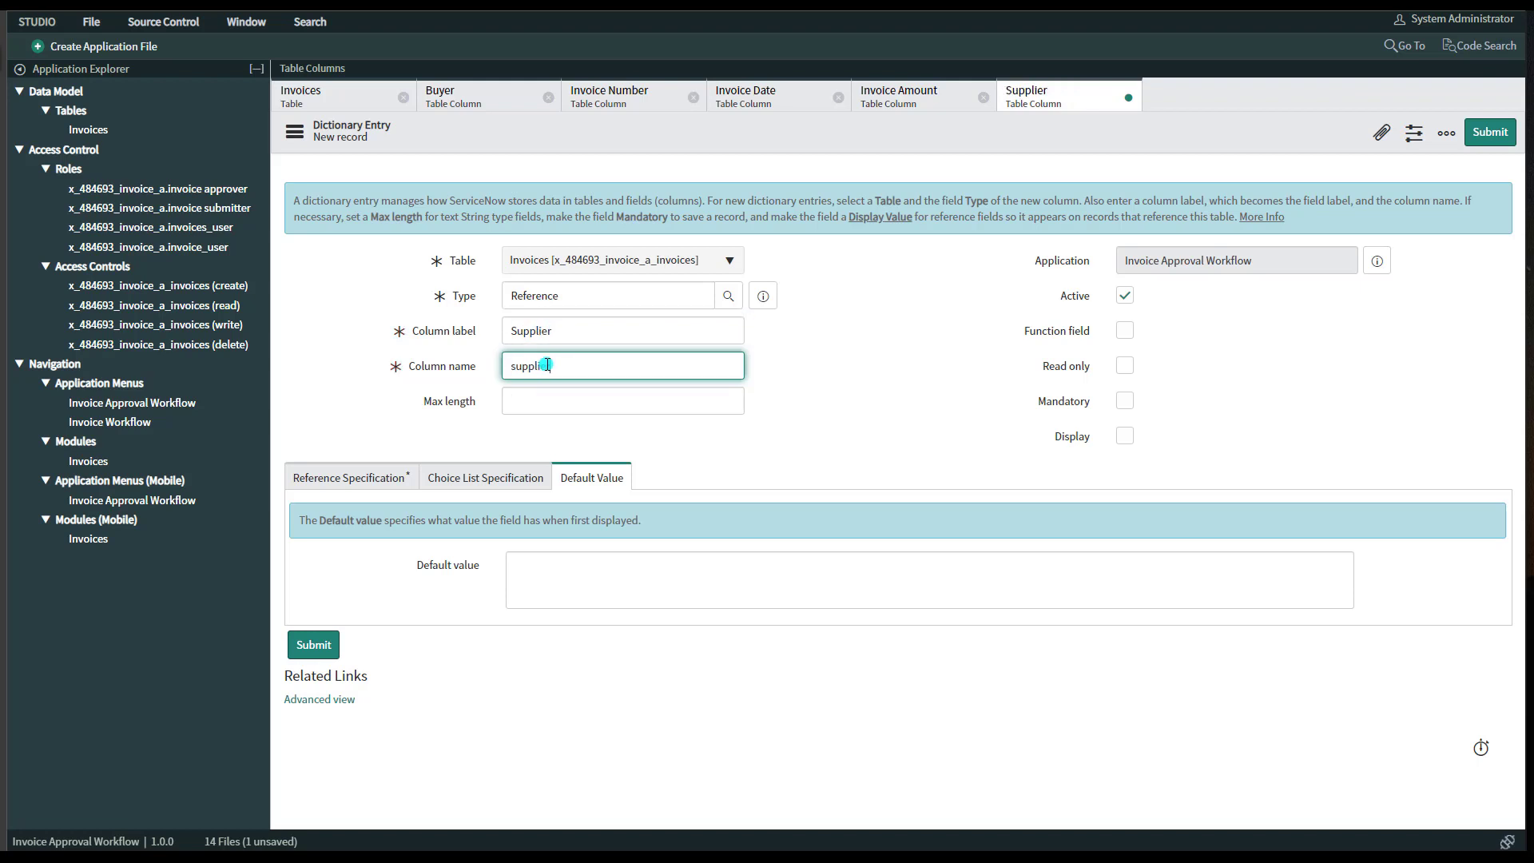
type("invoice_")
left_click(1124, 438)
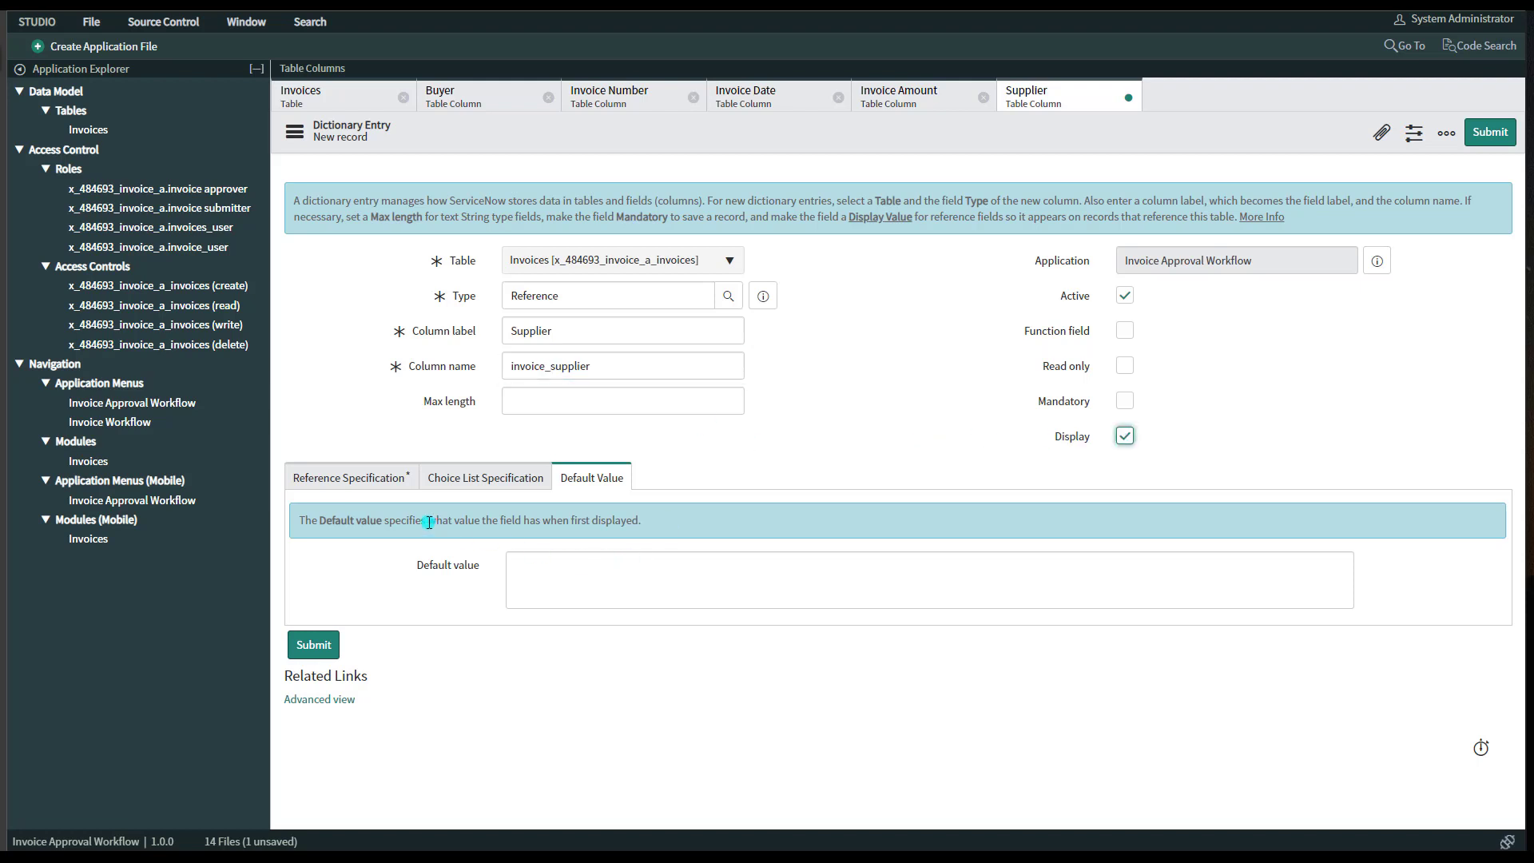
Step: Set the Supplier column's reference to the Company (core_company) table
left_click(357, 480)
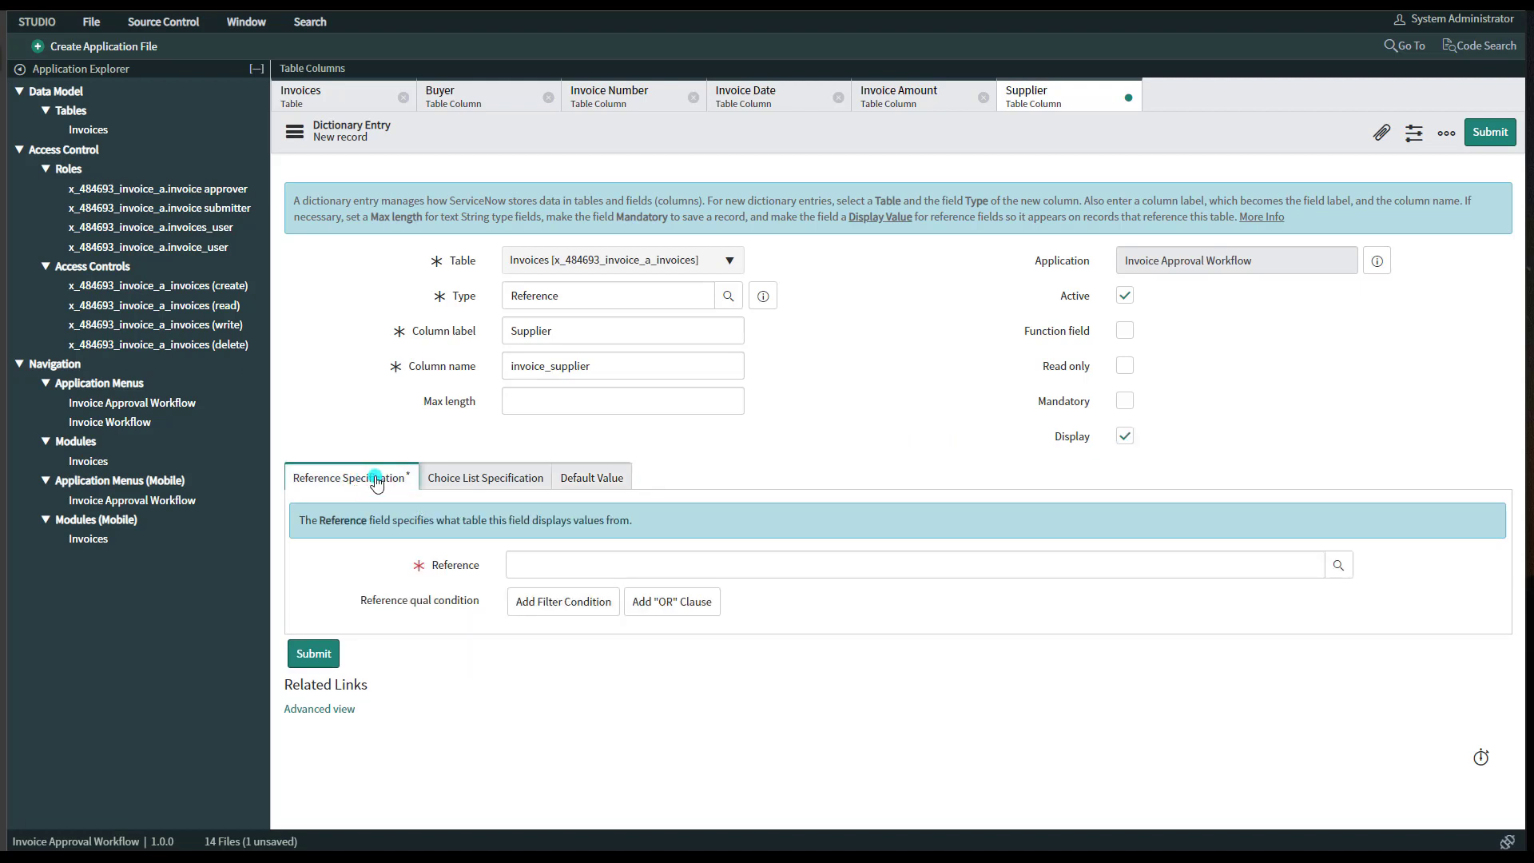
left_click(562, 556)
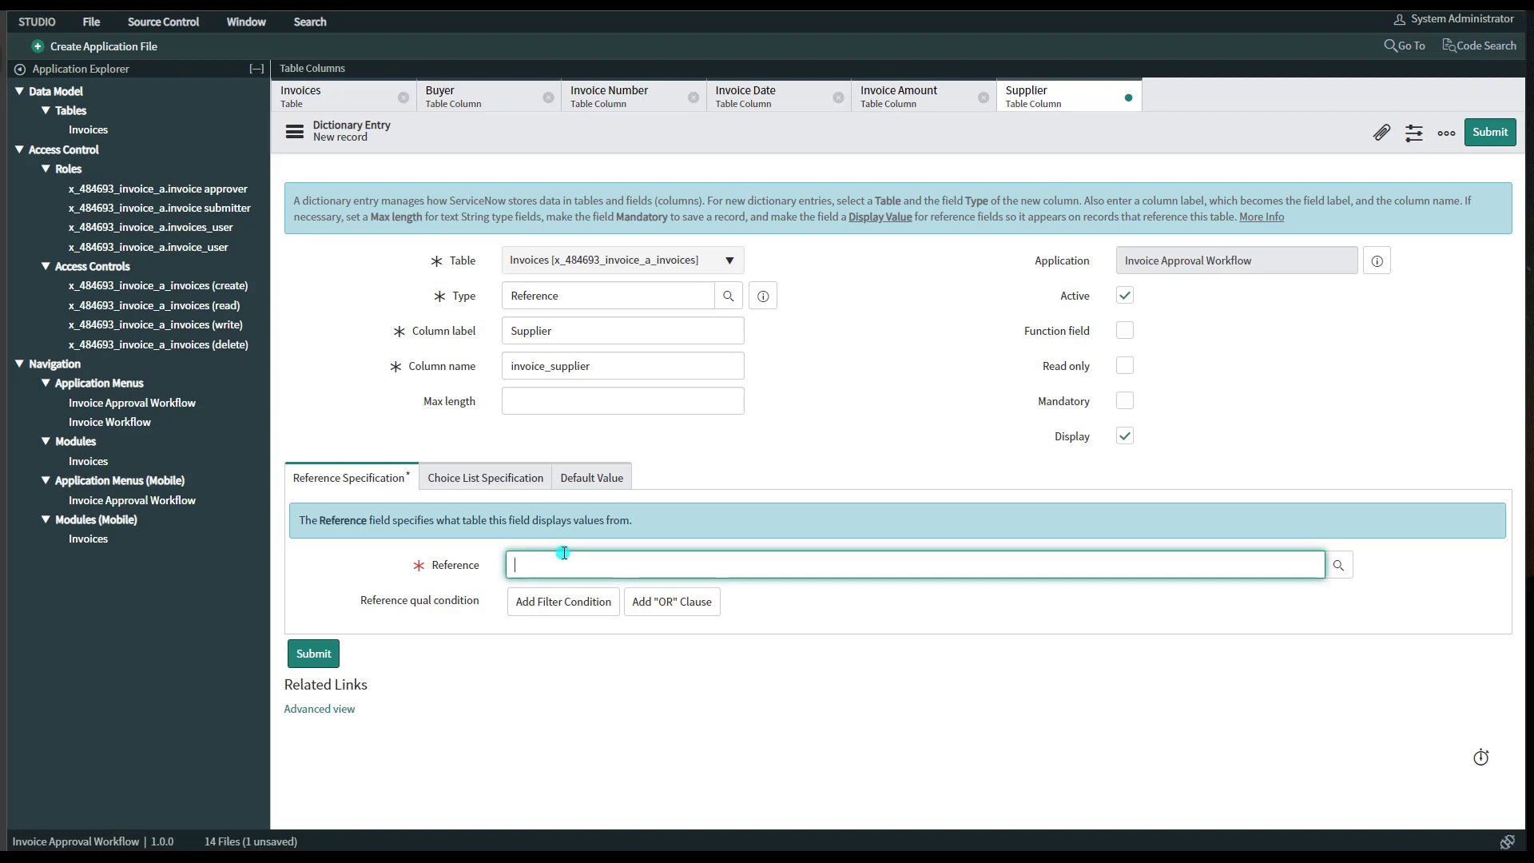
type("company")
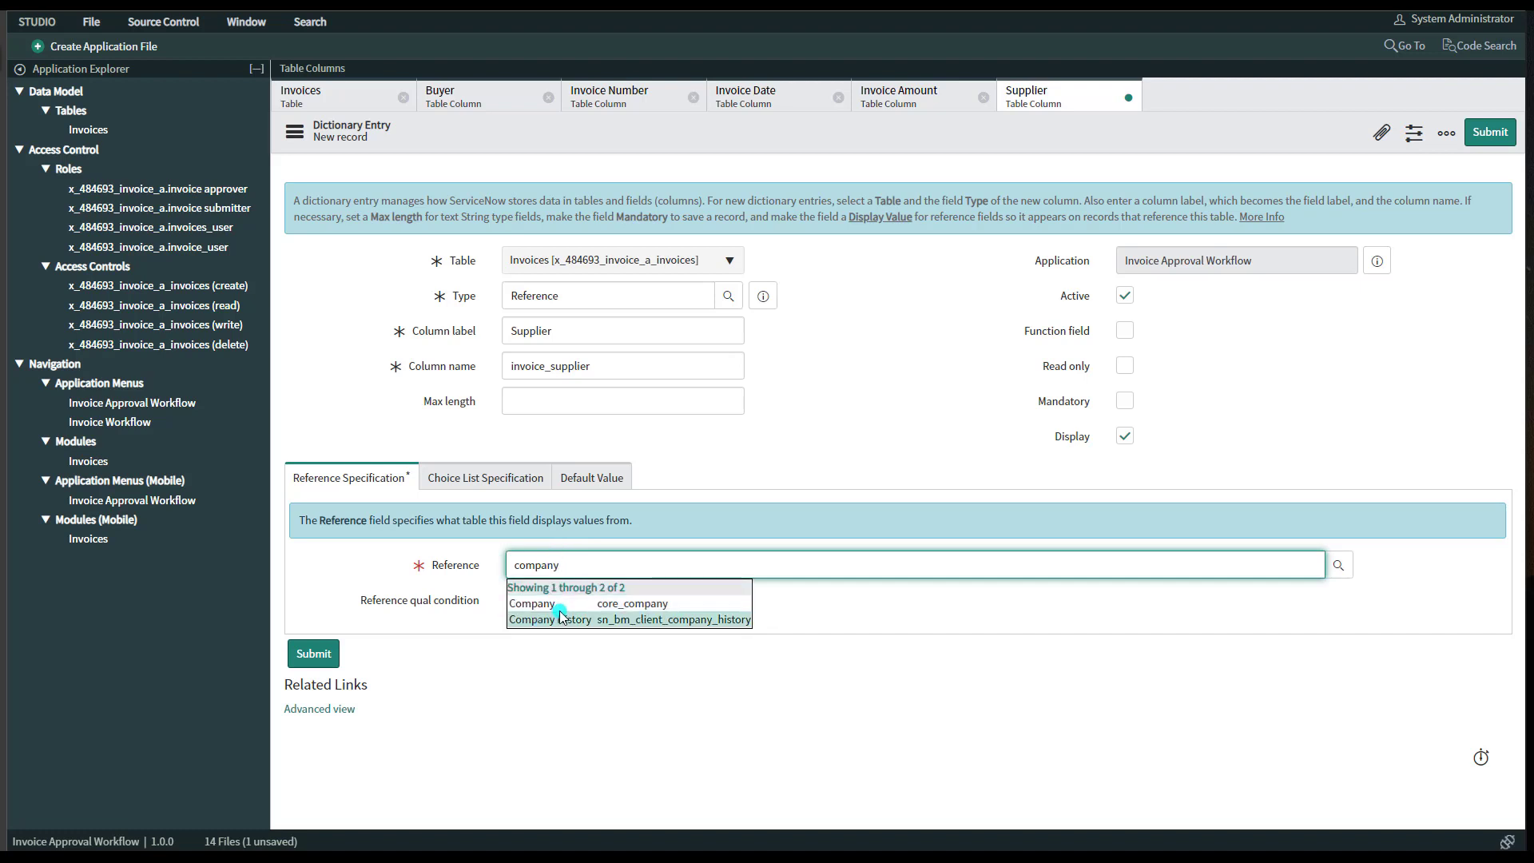
left_click(655, 603)
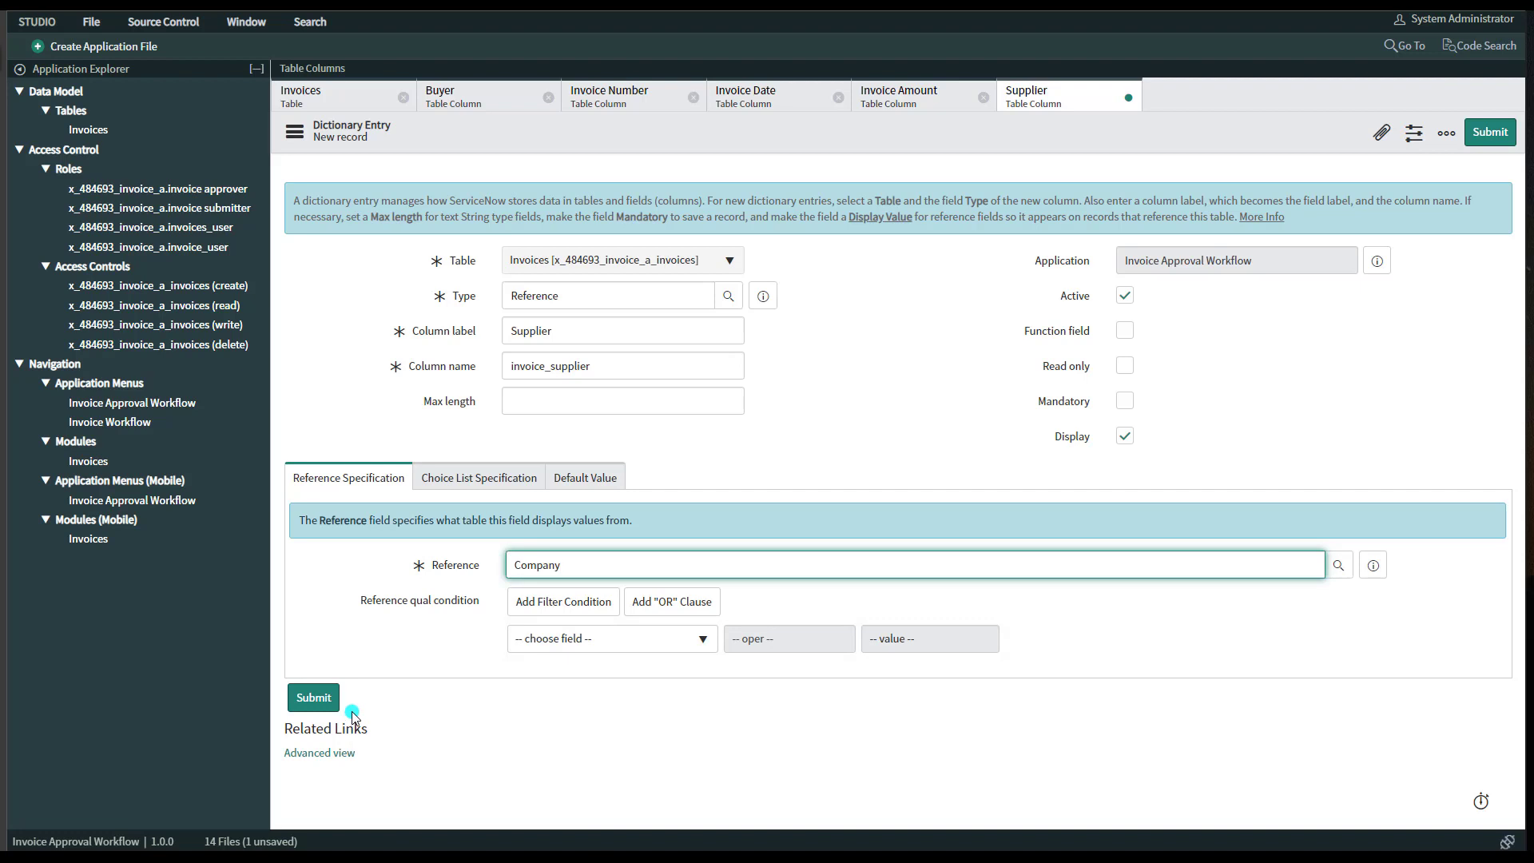
Step: Submit the Supplier column, return to the Invoices table and start another new column with the String type
left_click(319, 699)
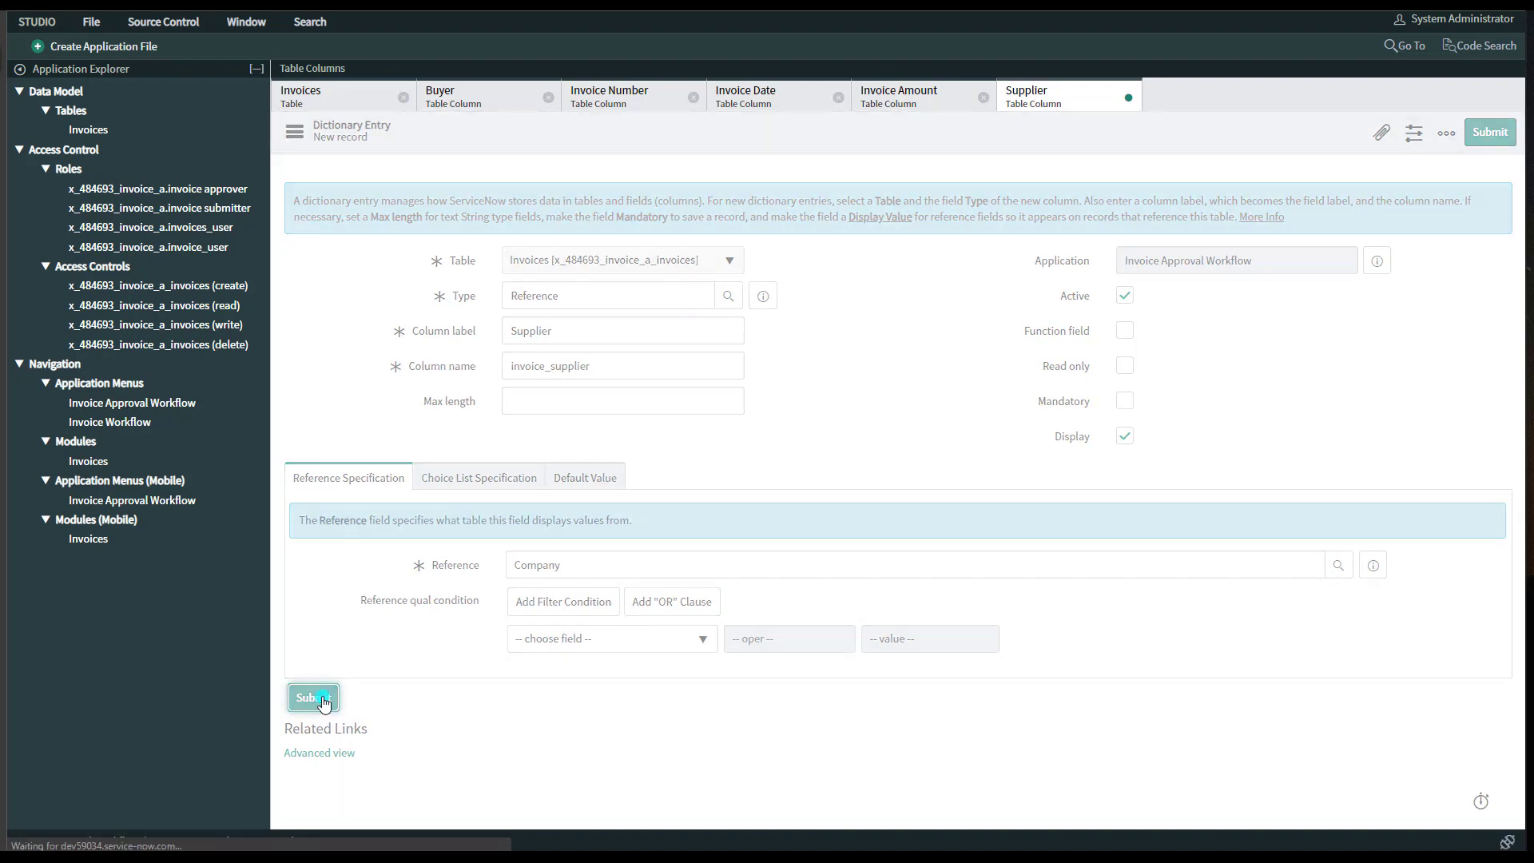
left_click(340, 98)
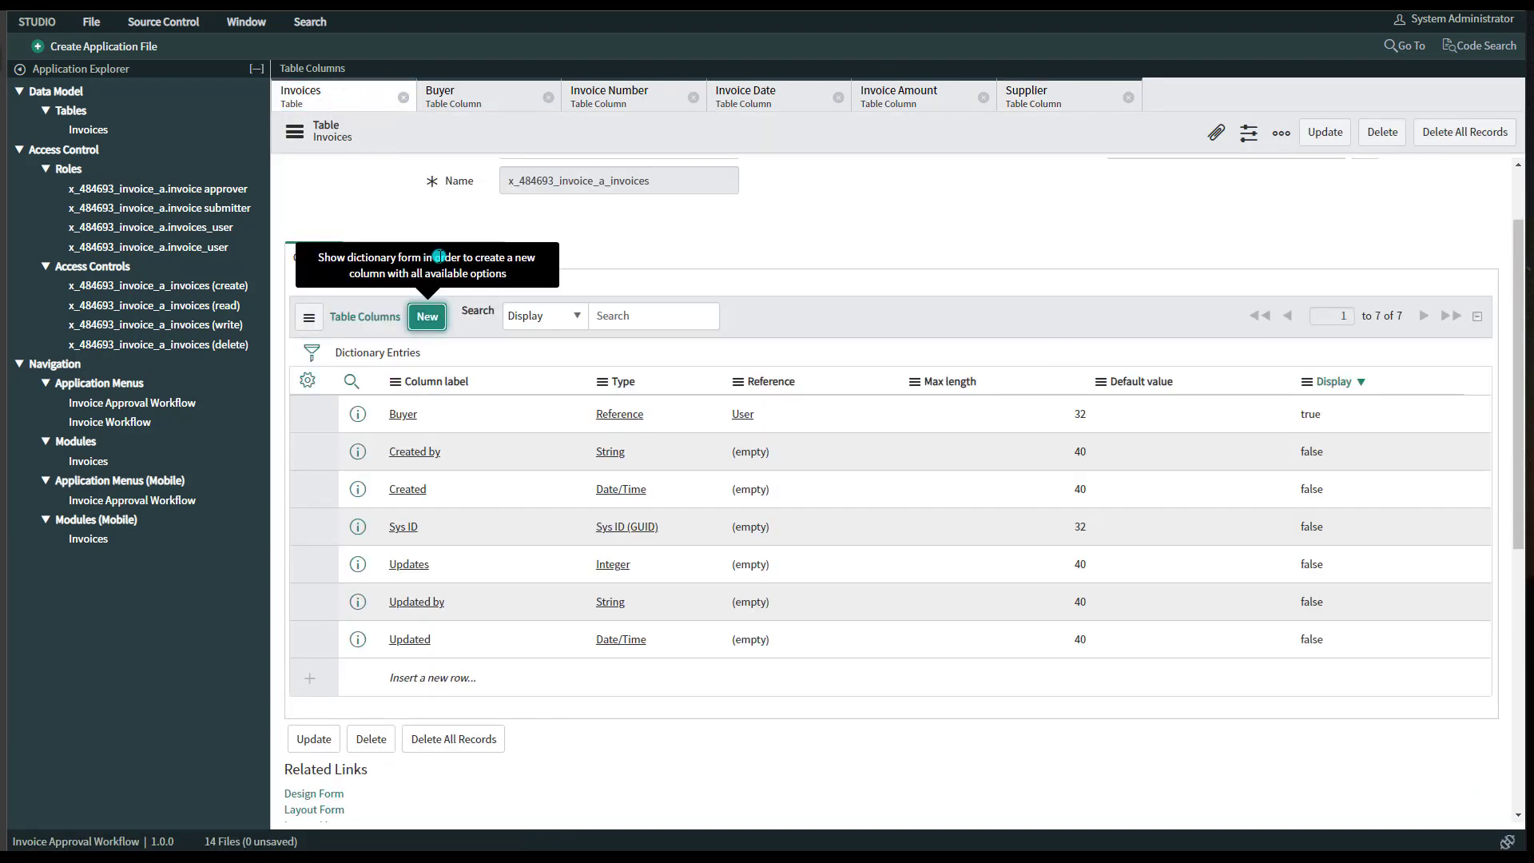
left_click(428, 318)
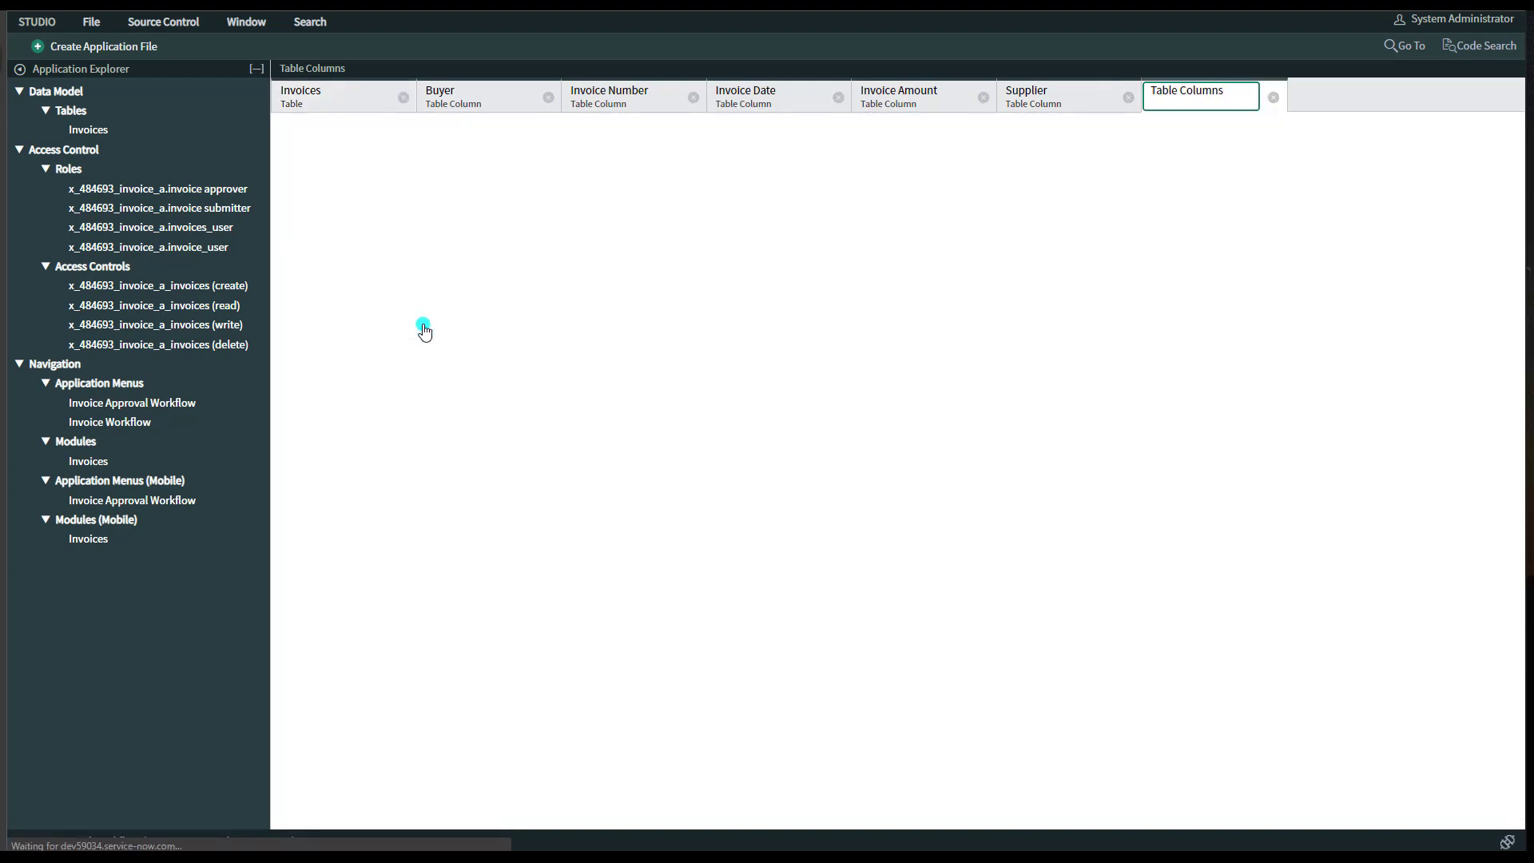
left_click(556, 293)
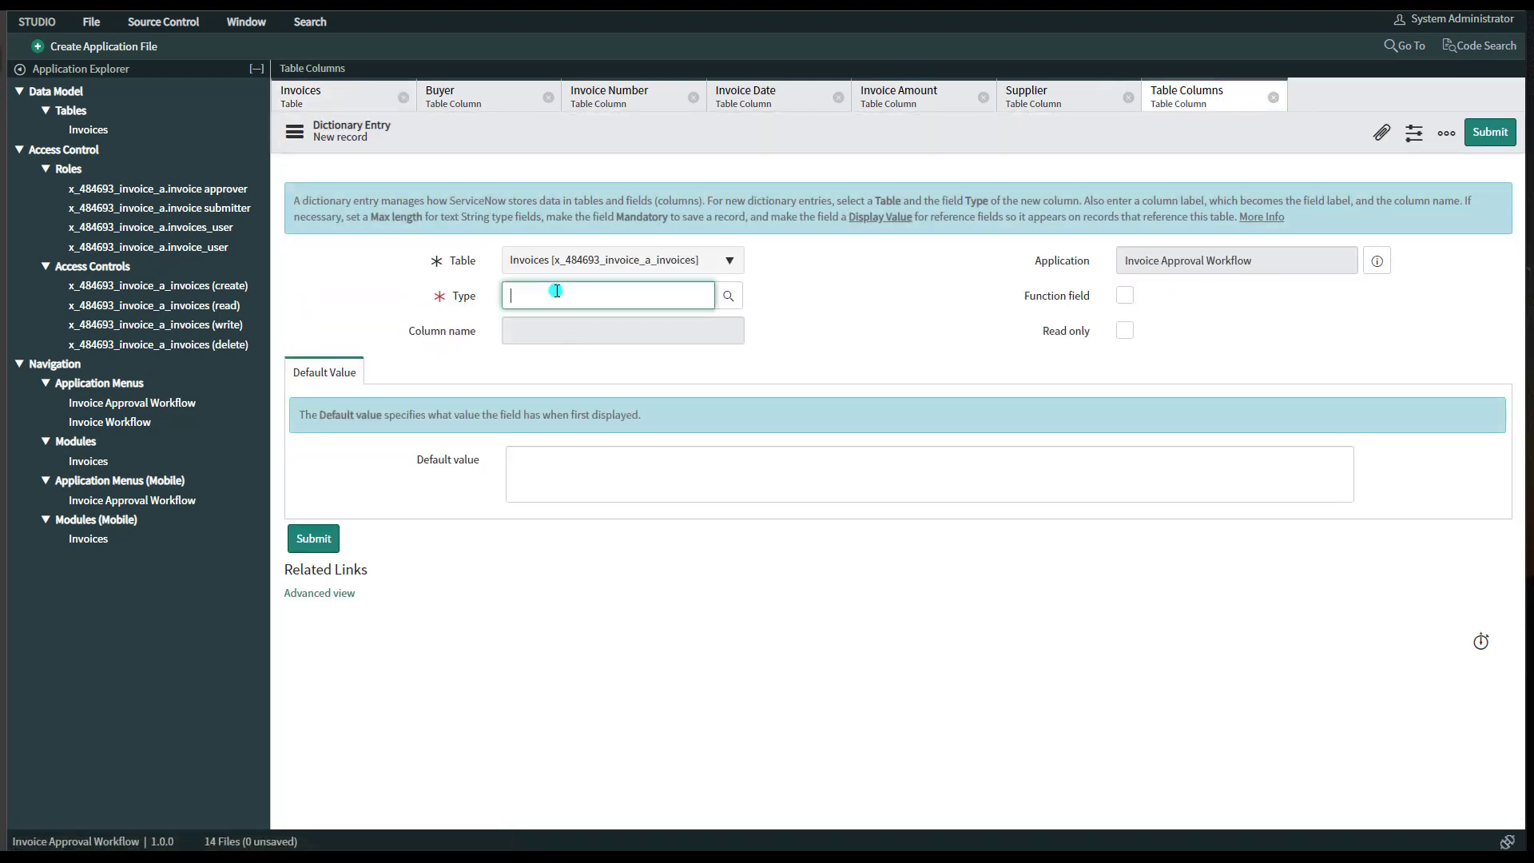
type("string")
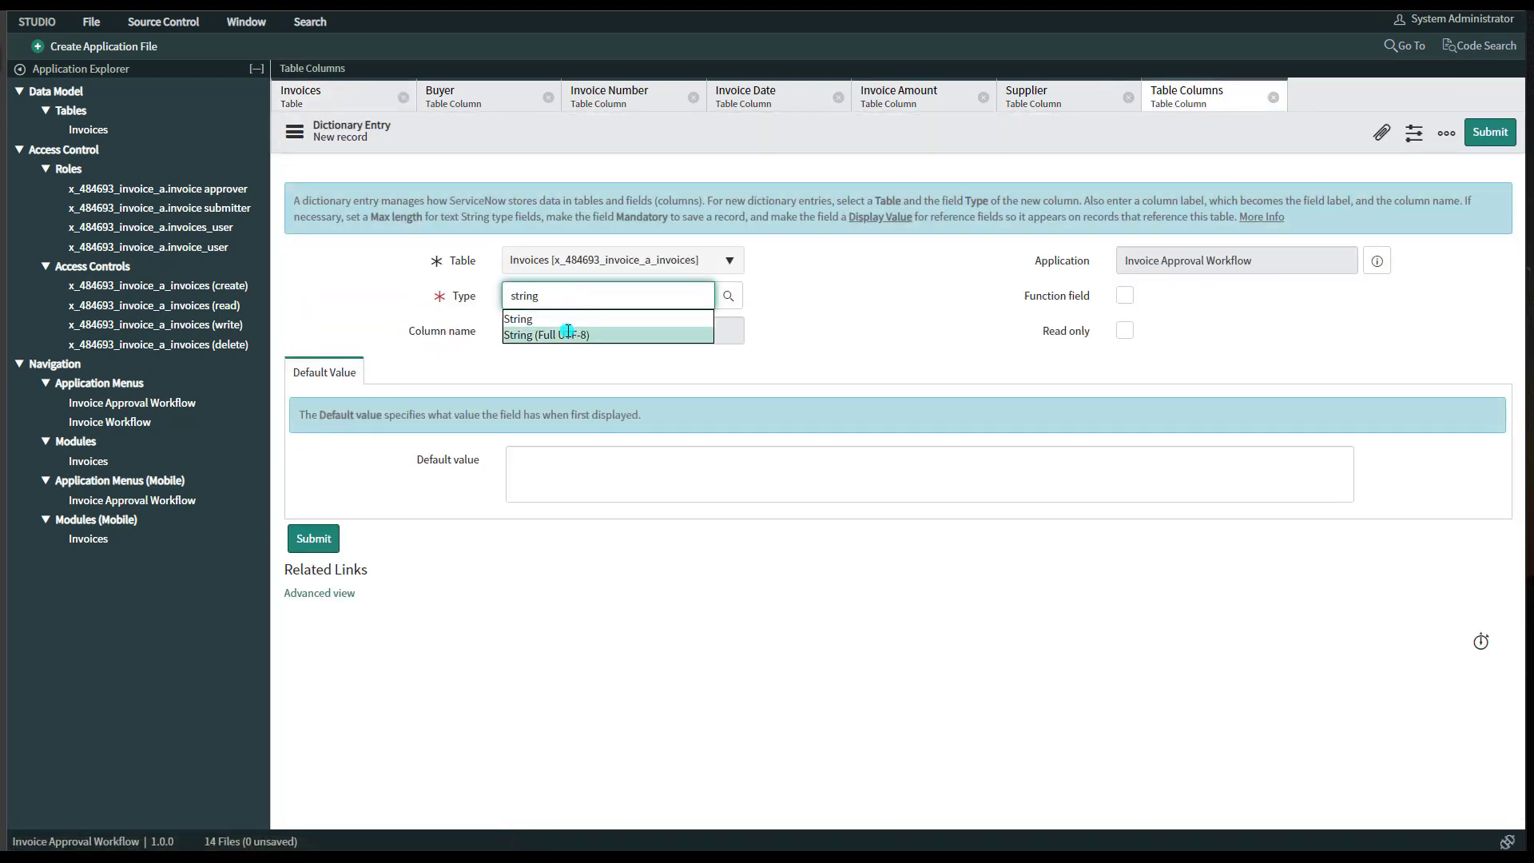
left_click(558, 317)
Step: Label the string column Invoice Description, set its max length to 500, enable its Display option and submit the column
left_click(554, 338)
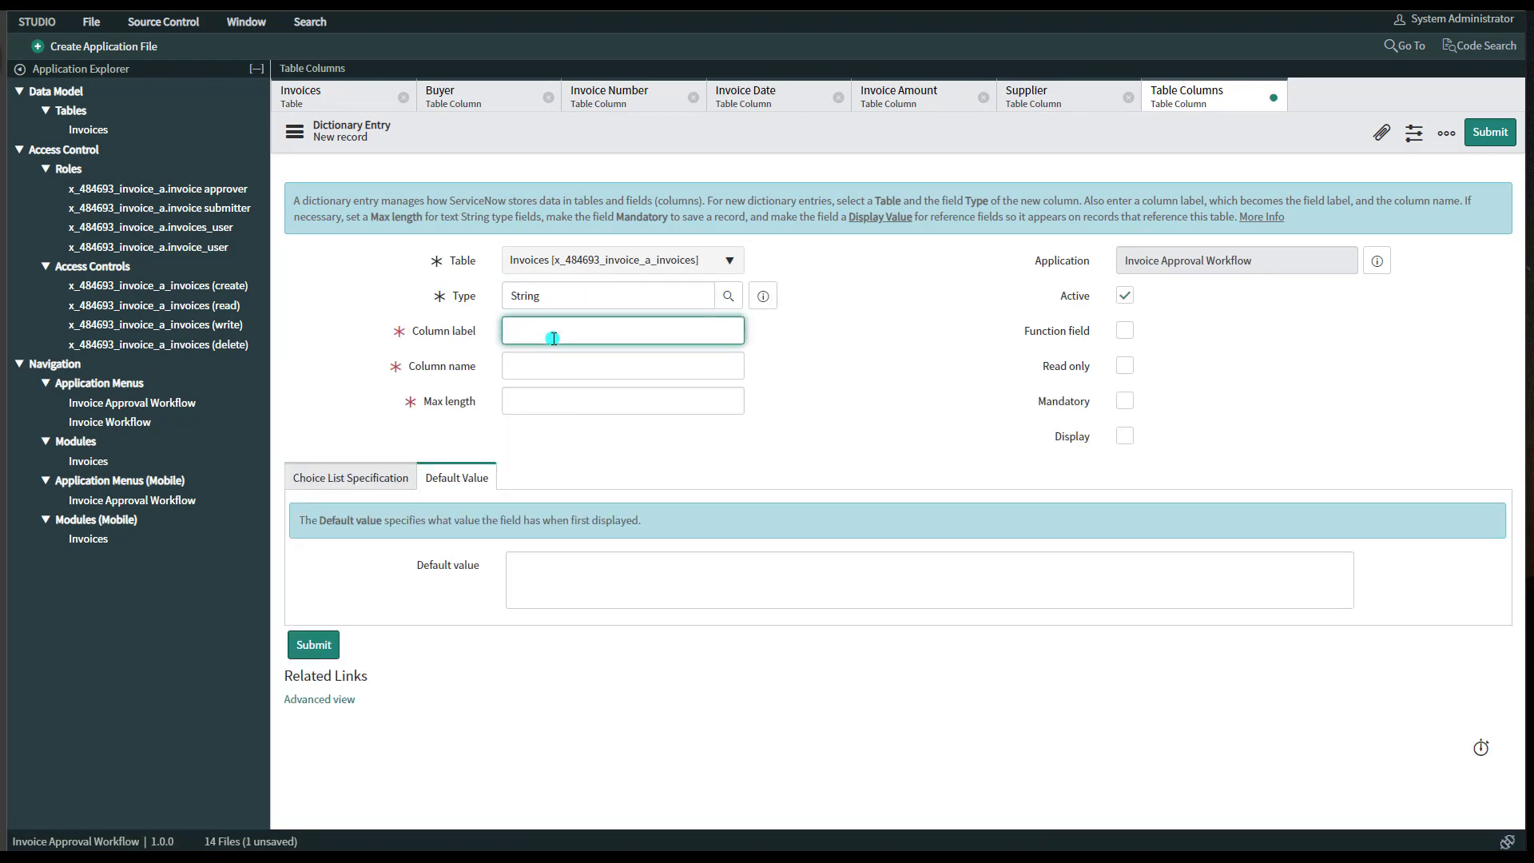
type("Invoice Description")
left_click(580, 368)
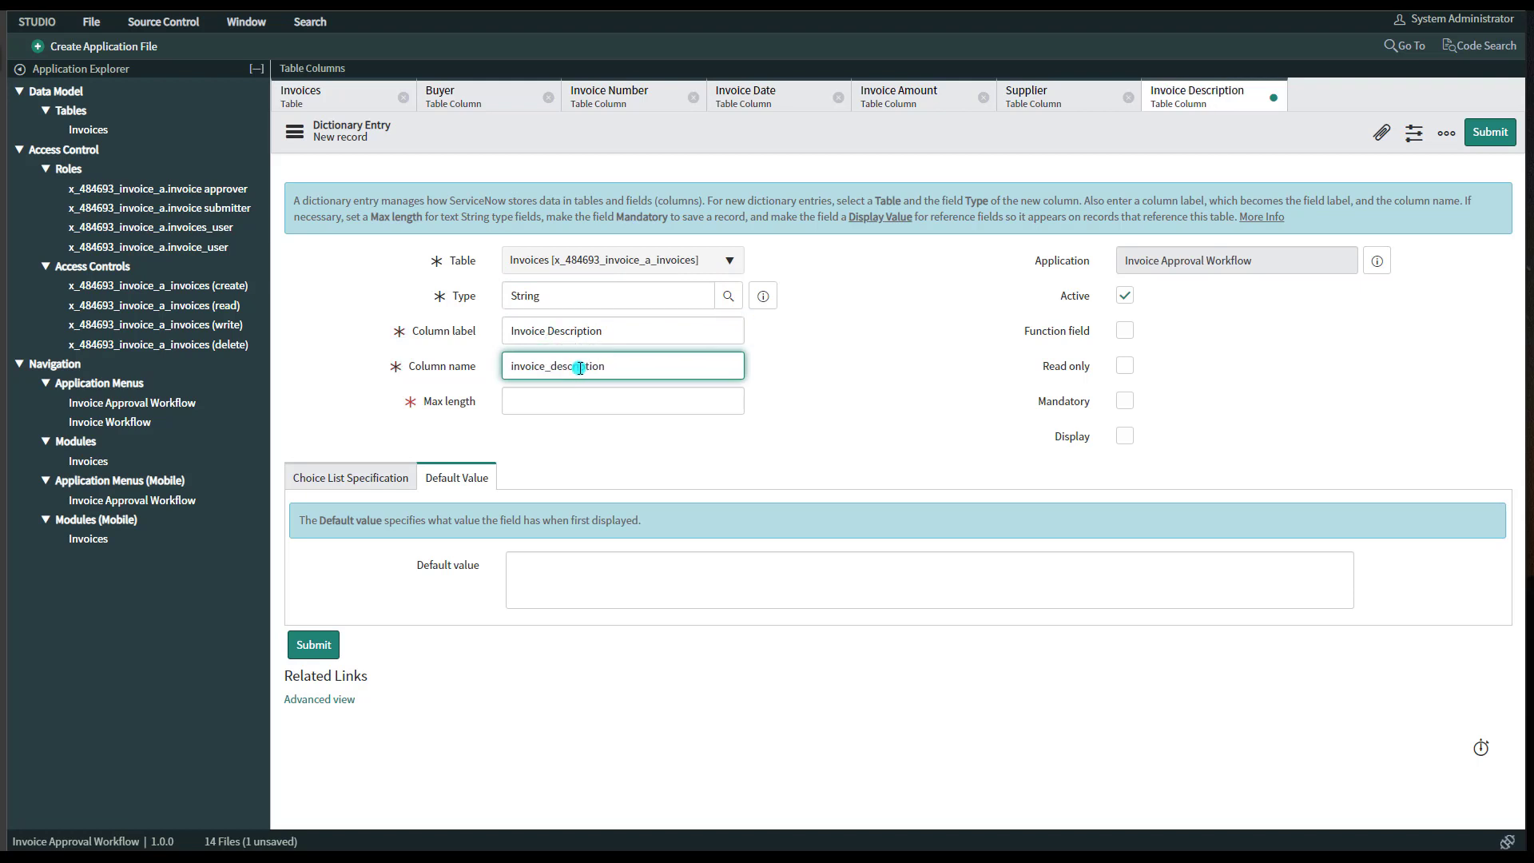
left_click(591, 391)
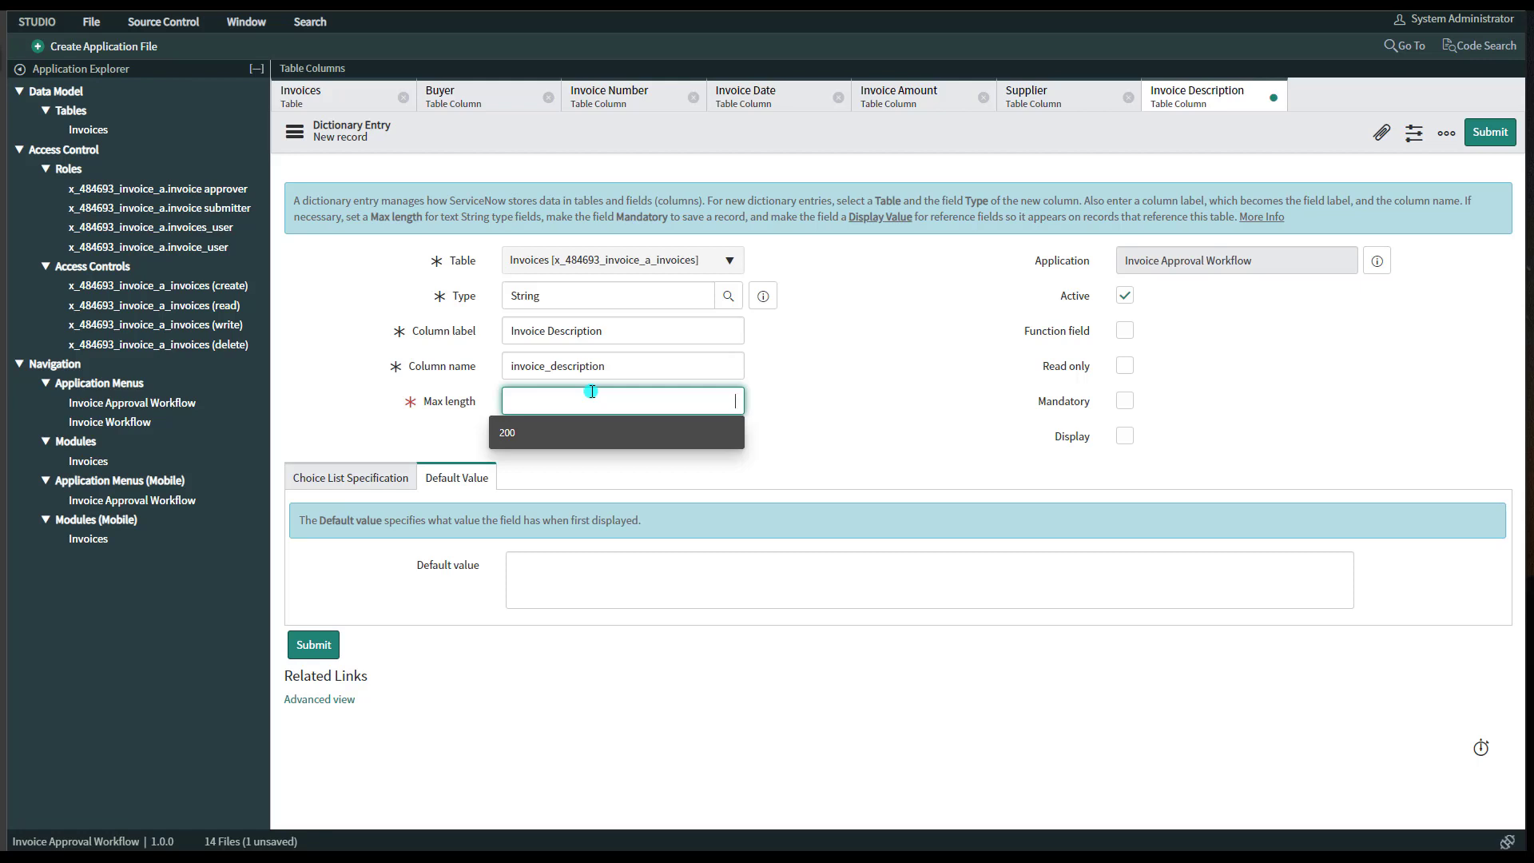
type("500")
left_click(810, 401)
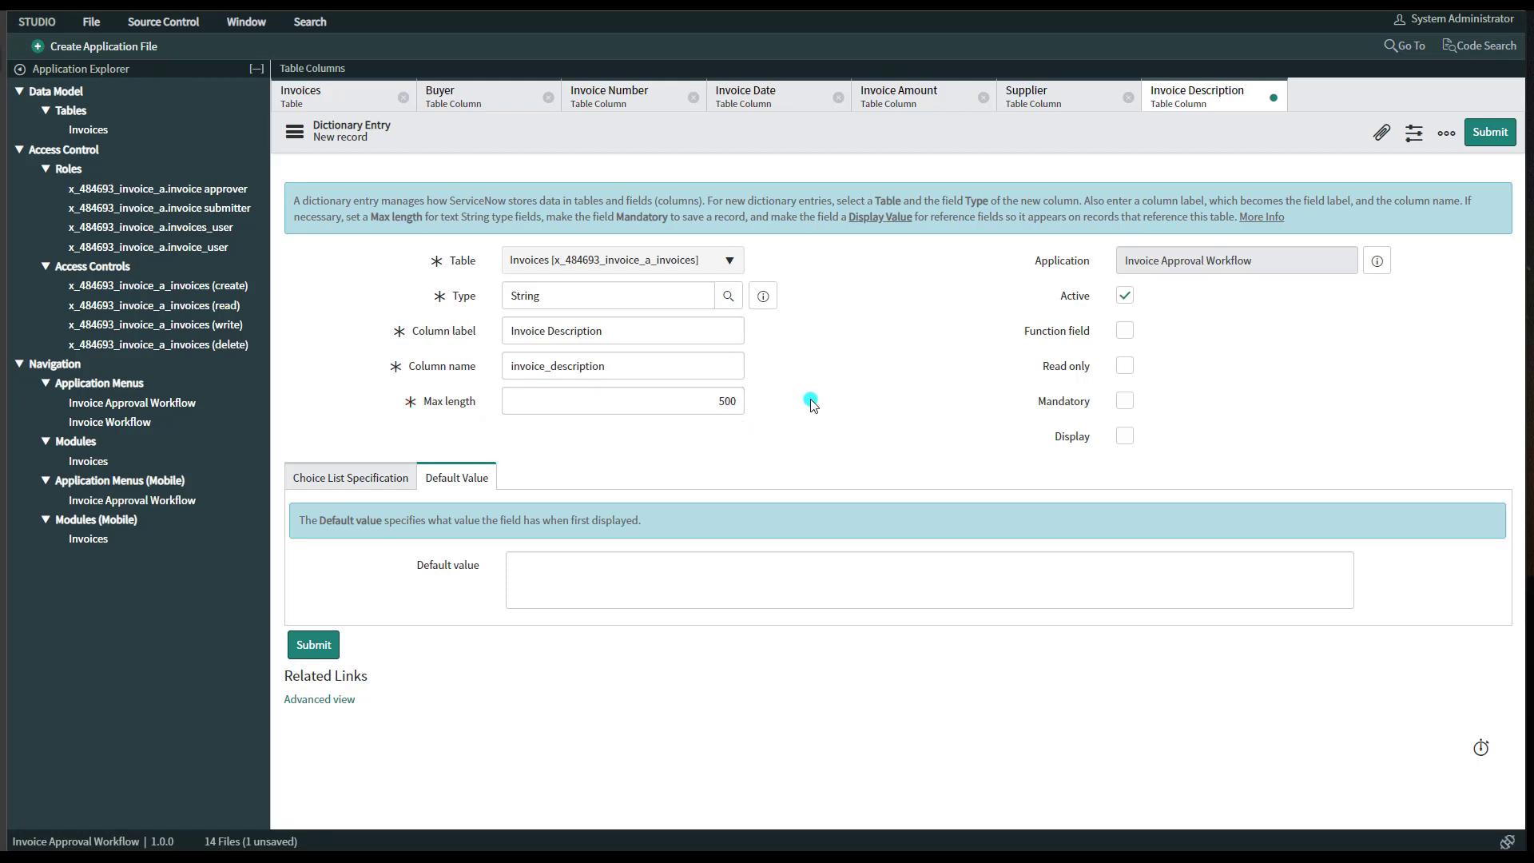
left_click(1124, 436)
left_click(318, 651)
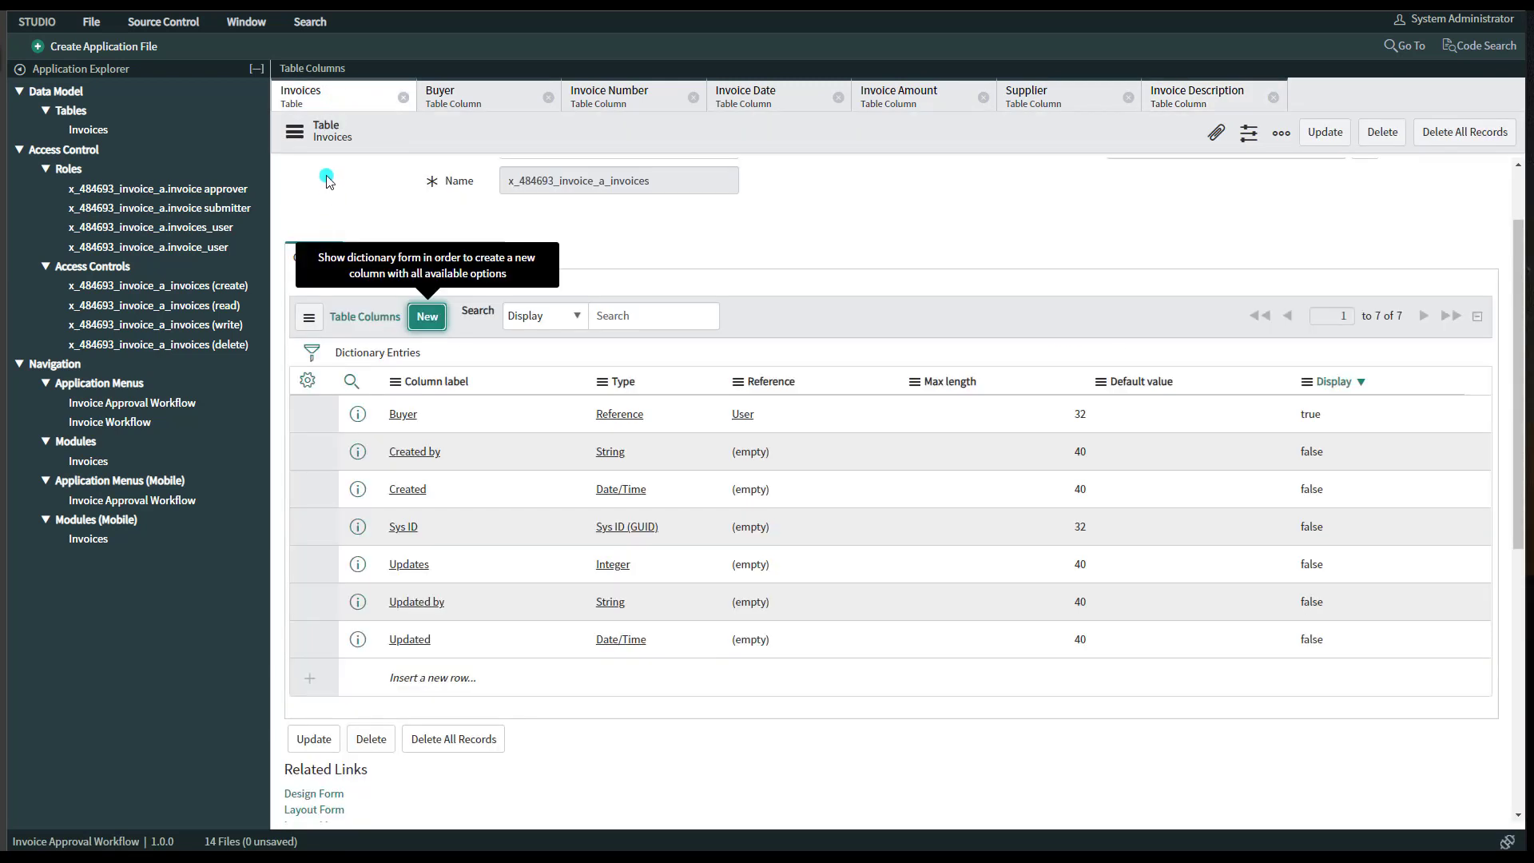
Step: Reload the Invoices table form and review its list of columns
left_click(295, 131)
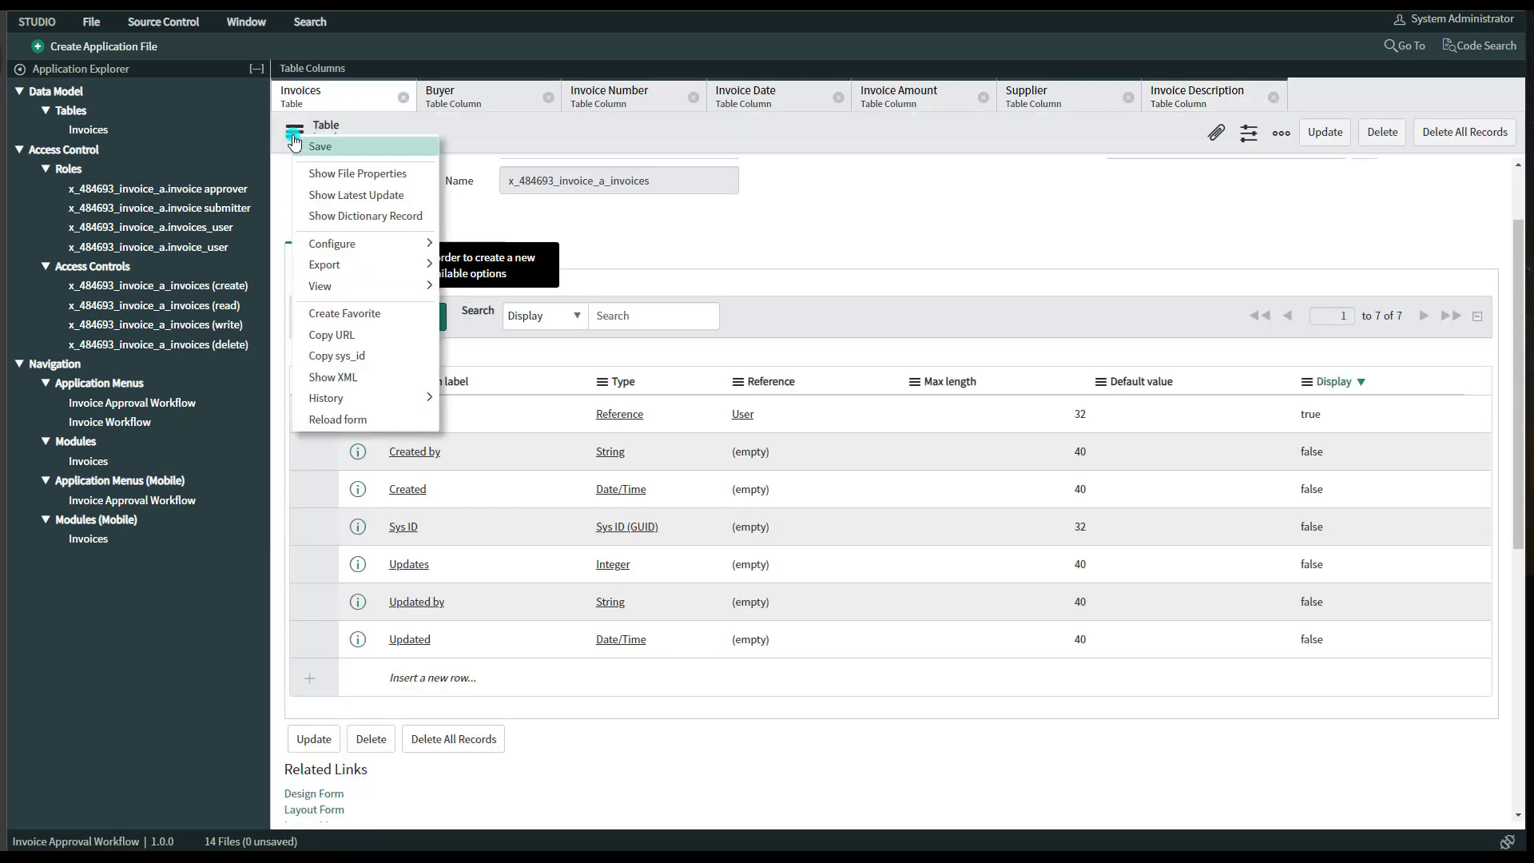
left_click(352, 418)
scroll(482, 408, "down", 1)
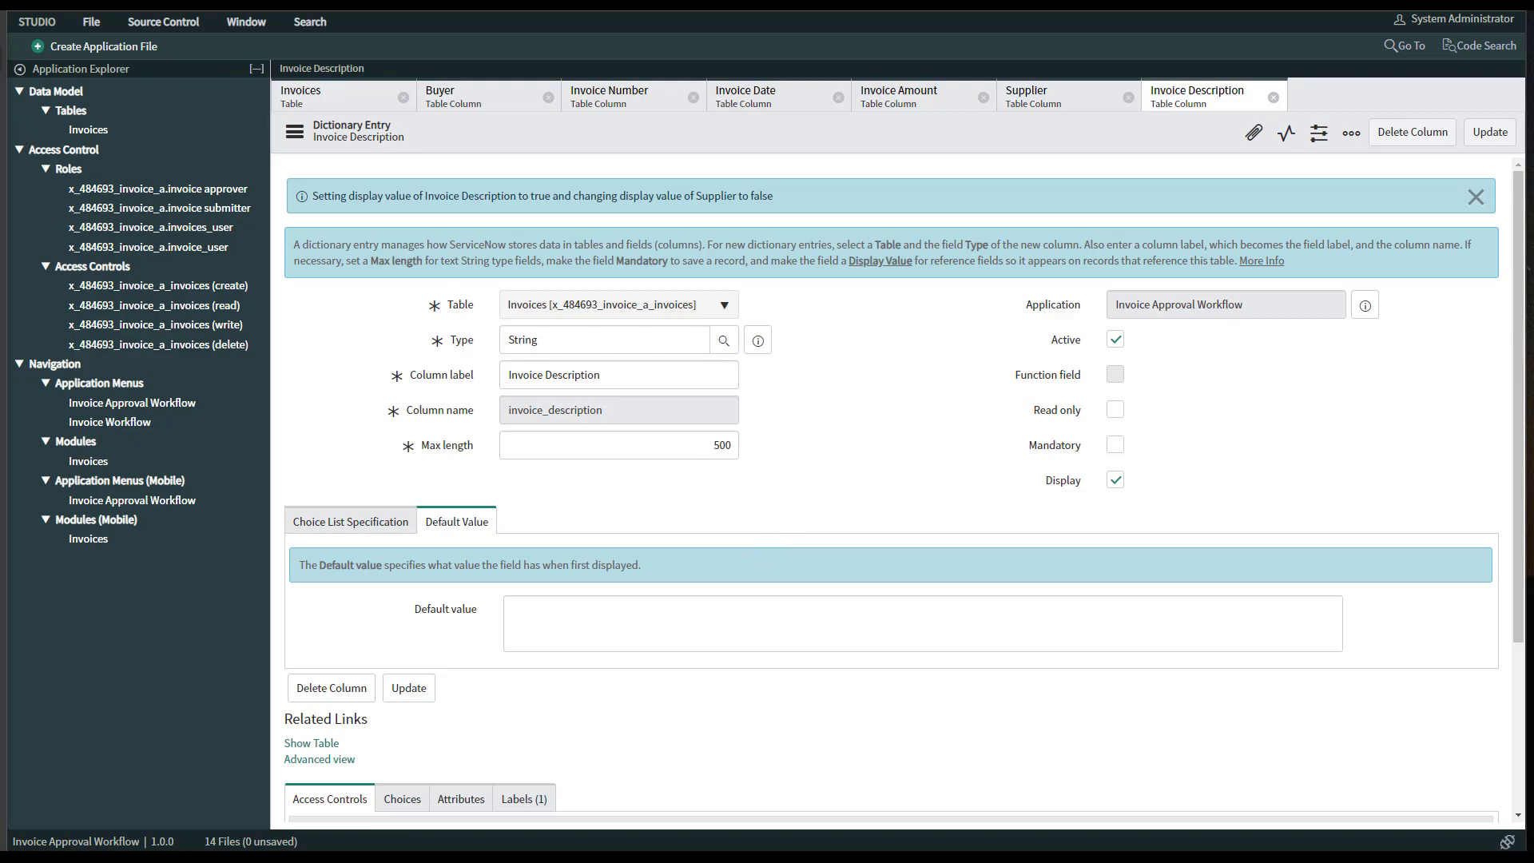
Step: Switch to the main ServiceNow page, find the Invoices module by filtering for "invoice", and start a new invoice record
left_click(16, 86)
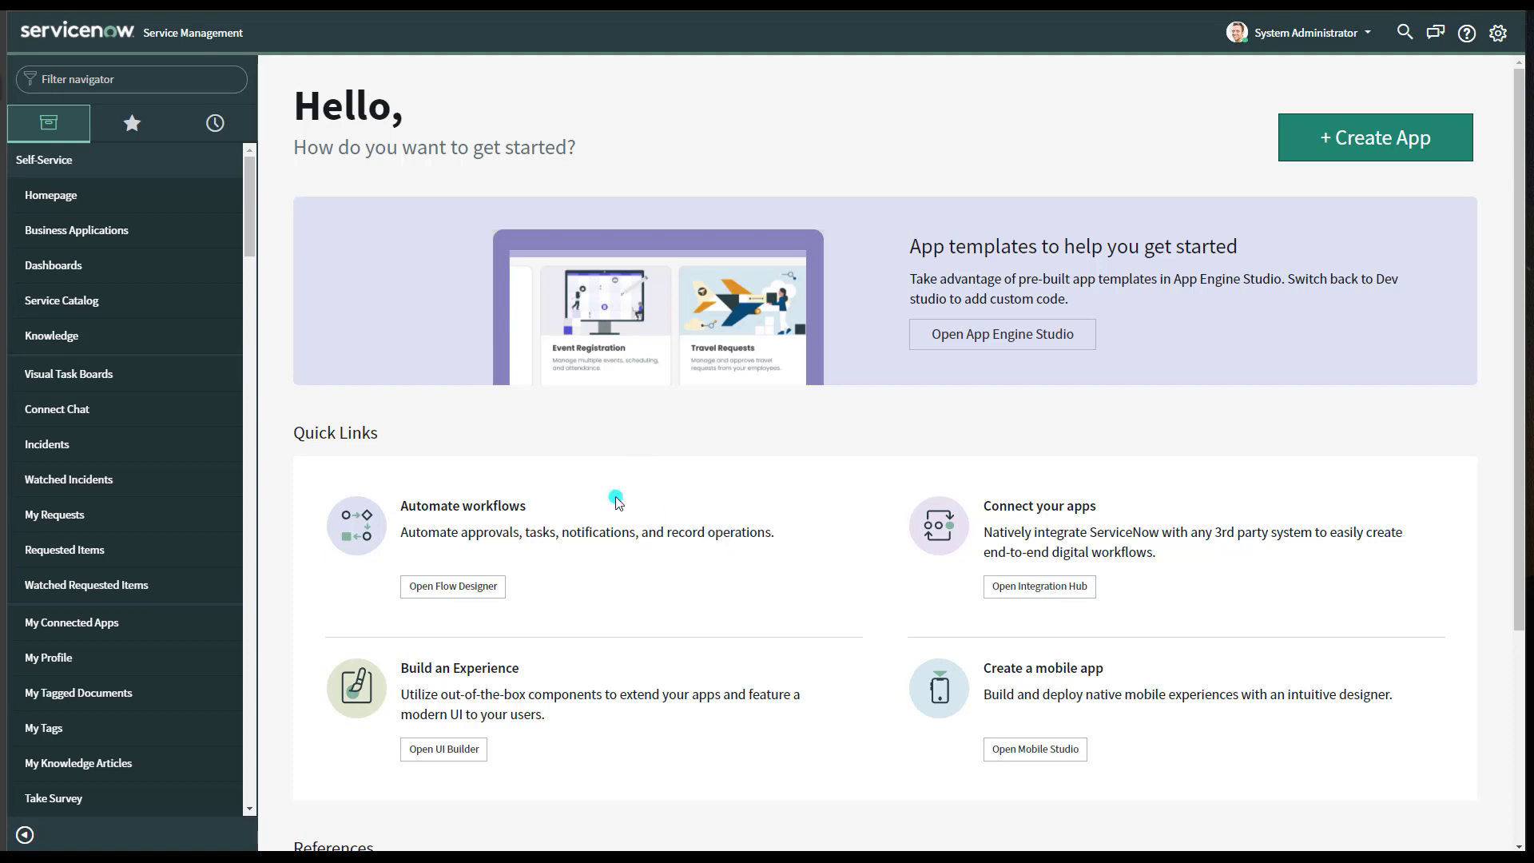
left_click(86, 86)
type("invoice")
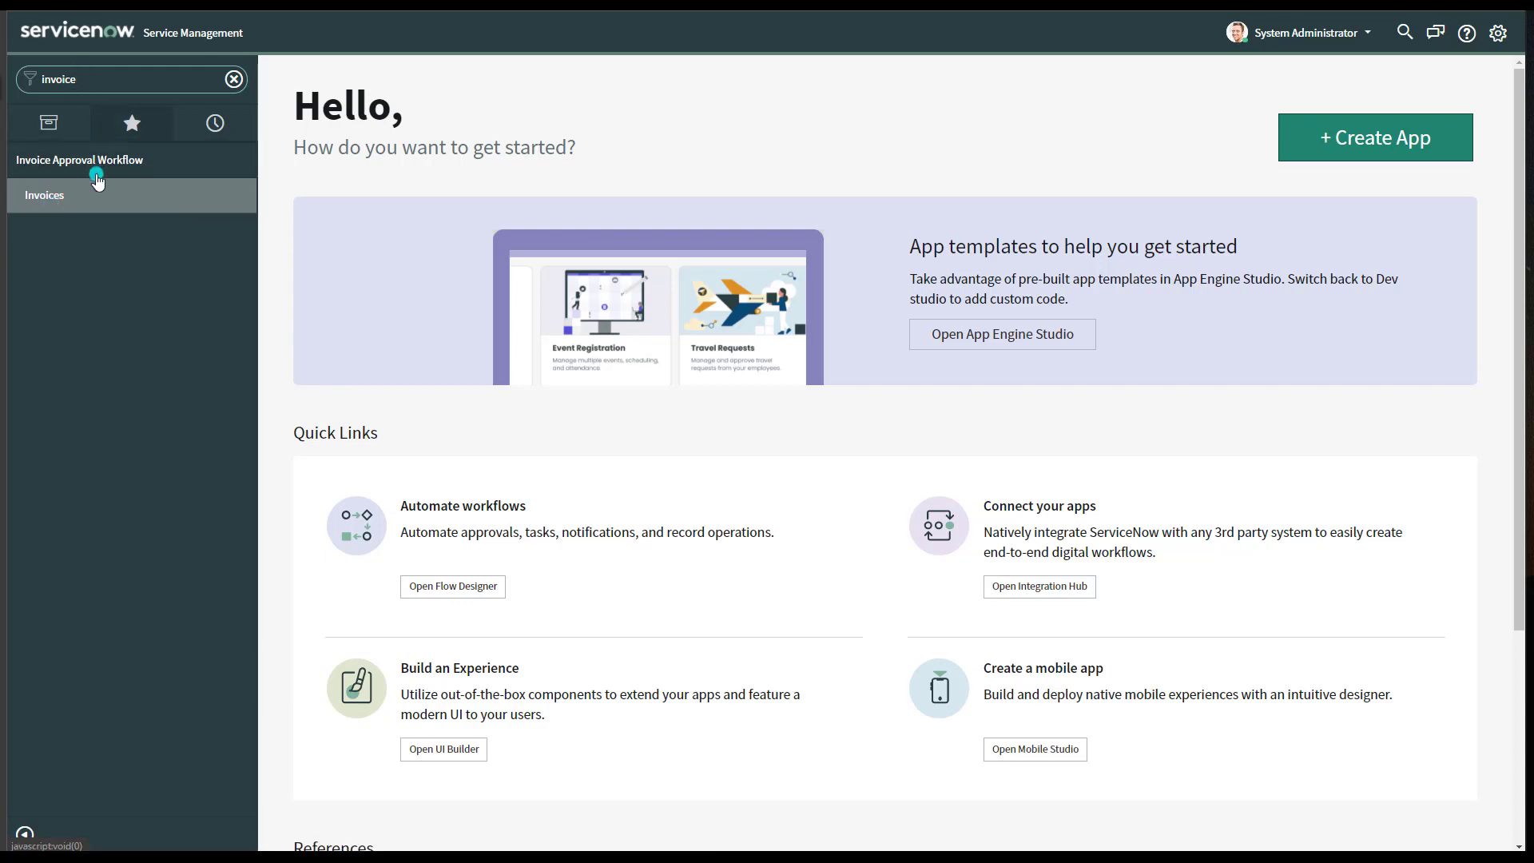
left_click(46, 198)
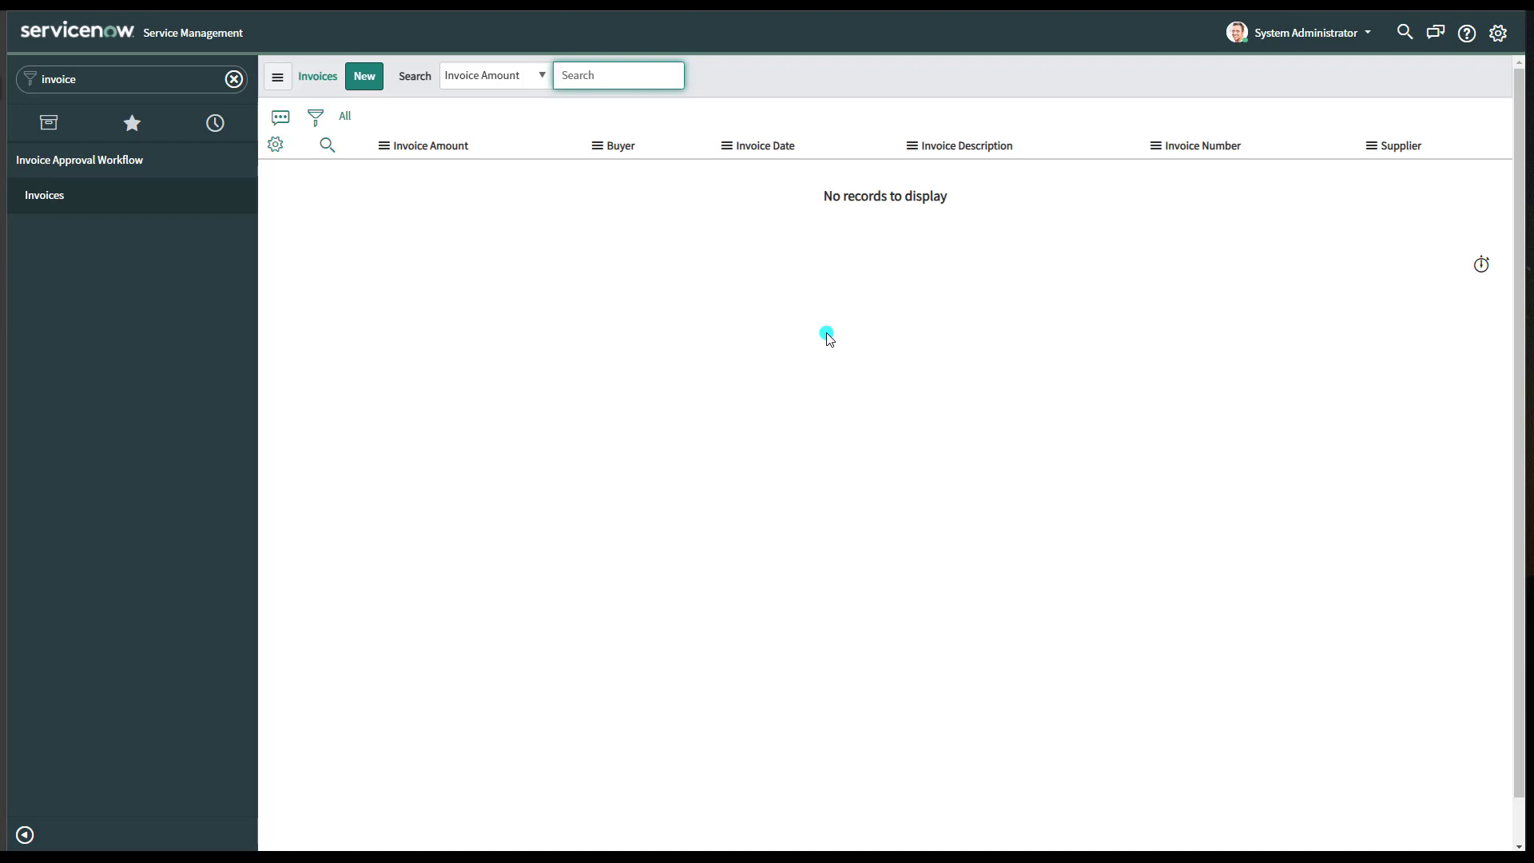
left_click(365, 80)
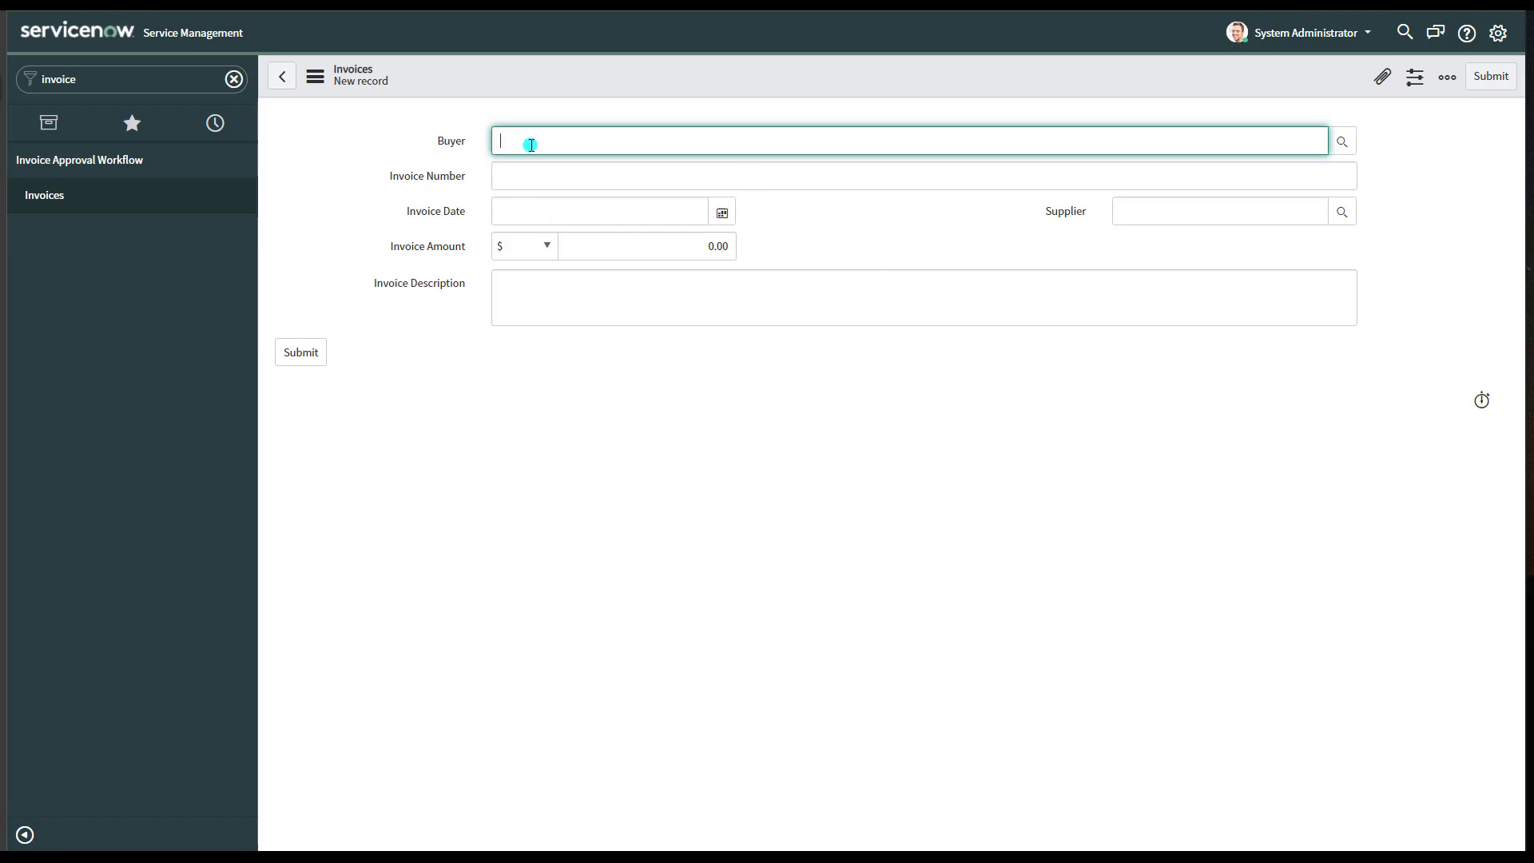
Step: Choose a user as the Buyer and set the Invoice Date to 2021-03-14
type("fre")
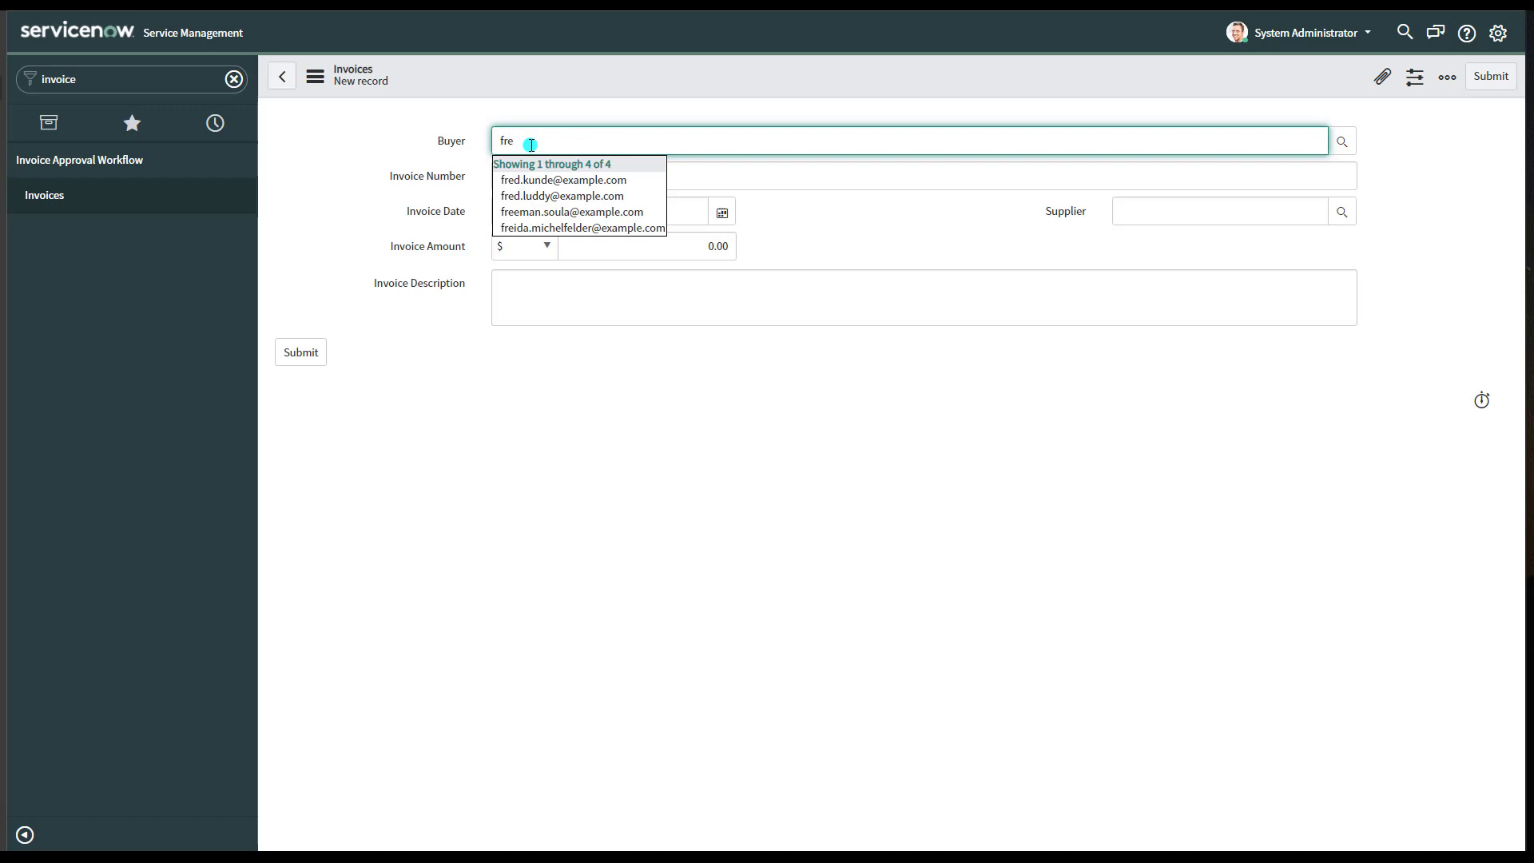
left_click(527, 196)
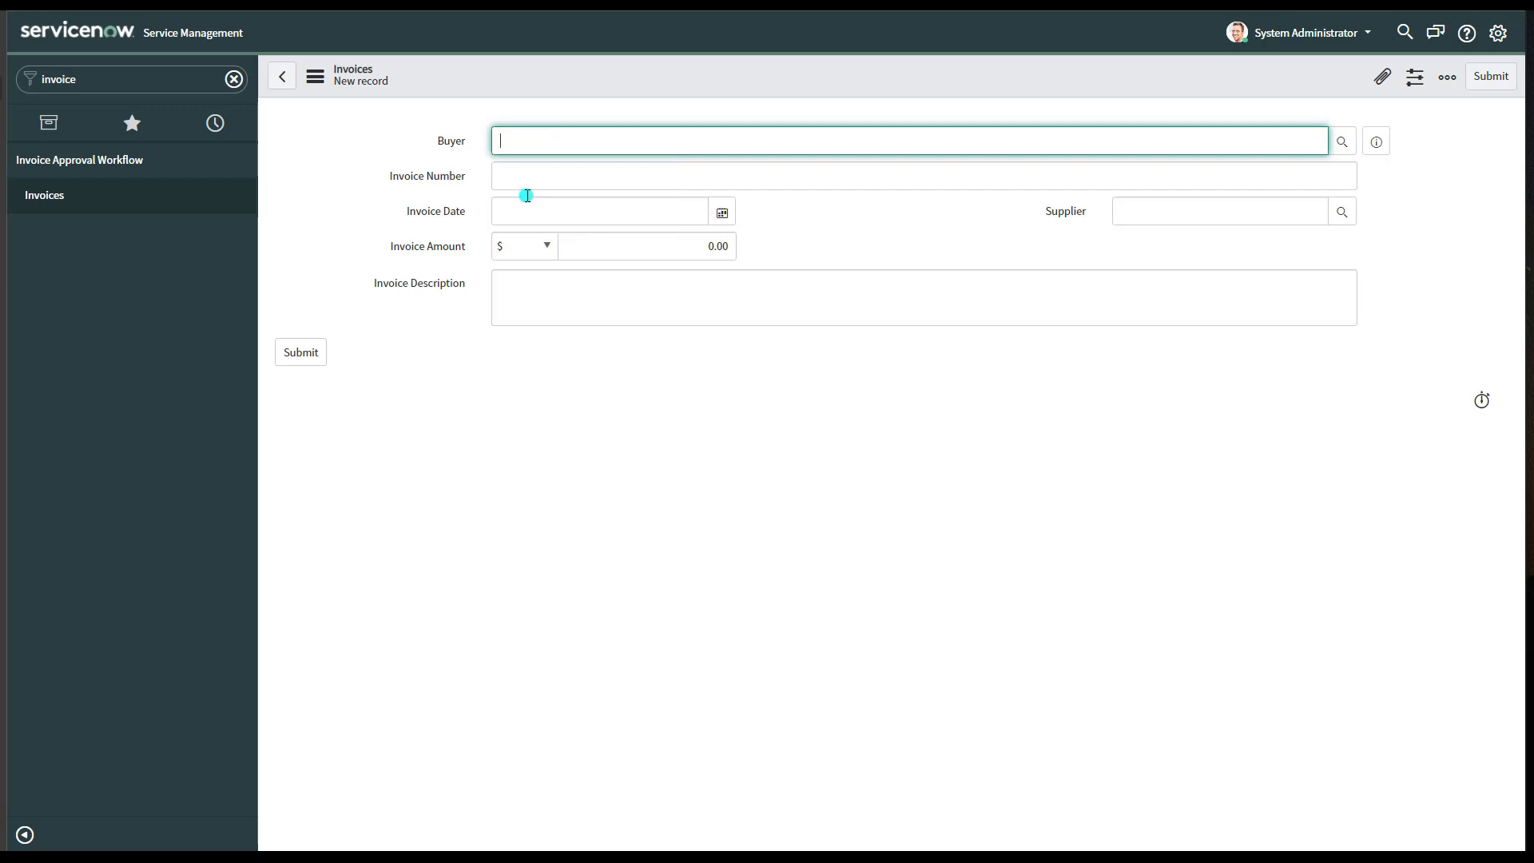
left_click(528, 173)
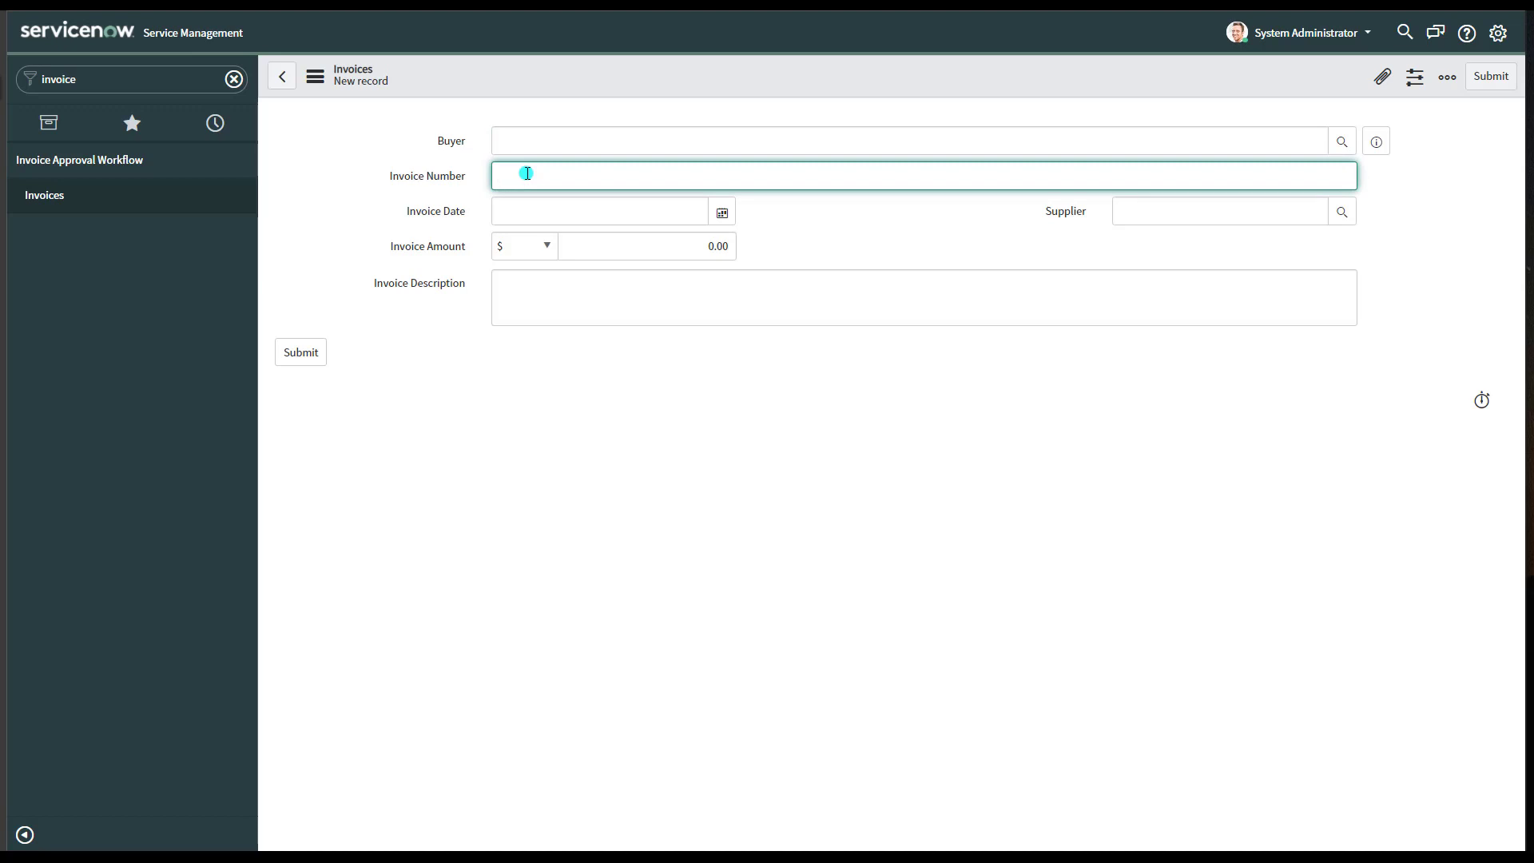
left_click(724, 216)
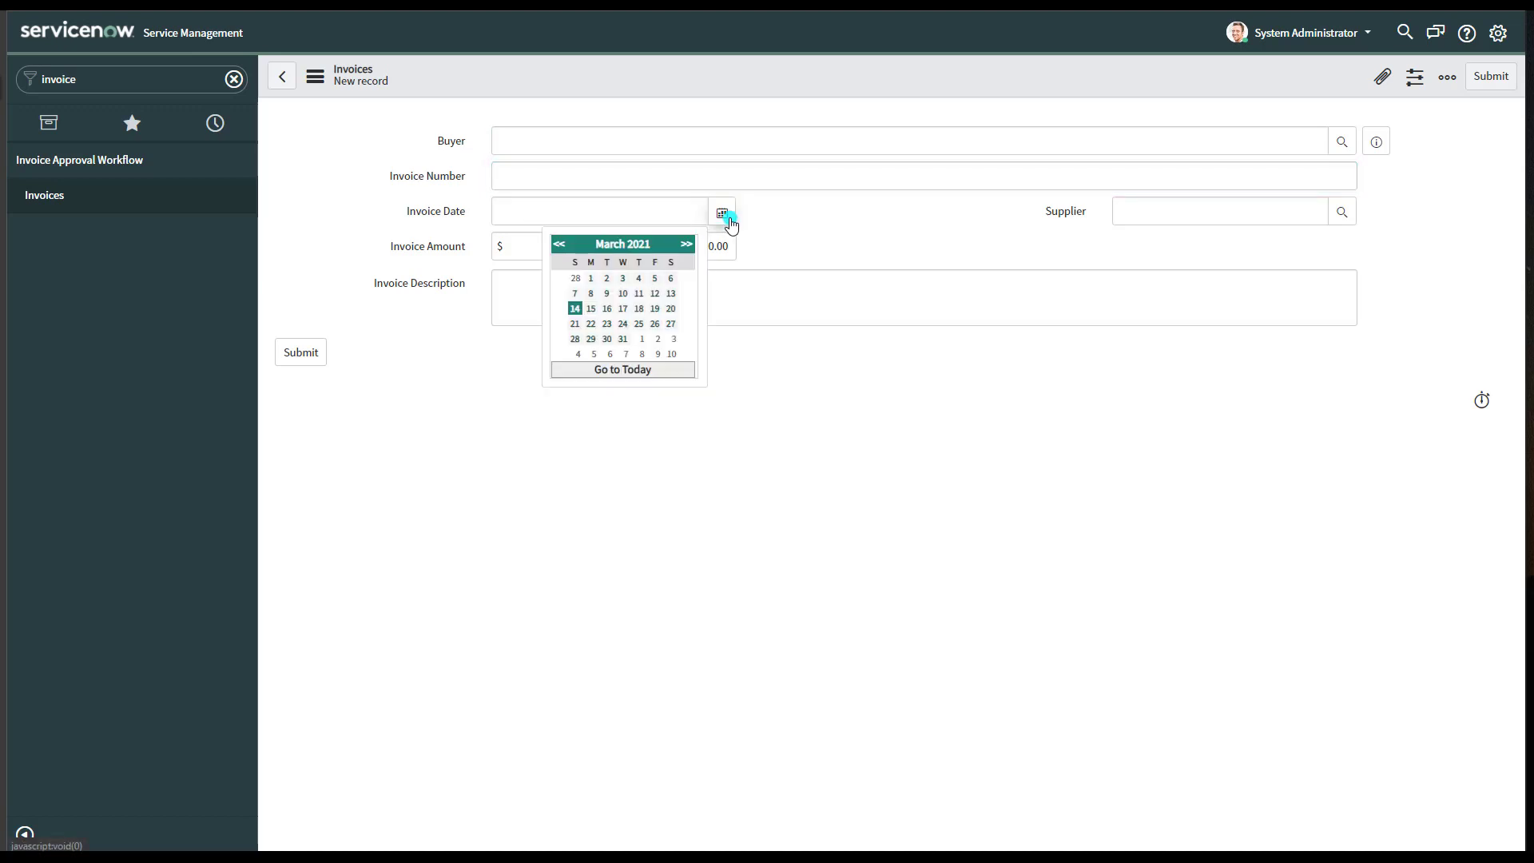
left_click(576, 308)
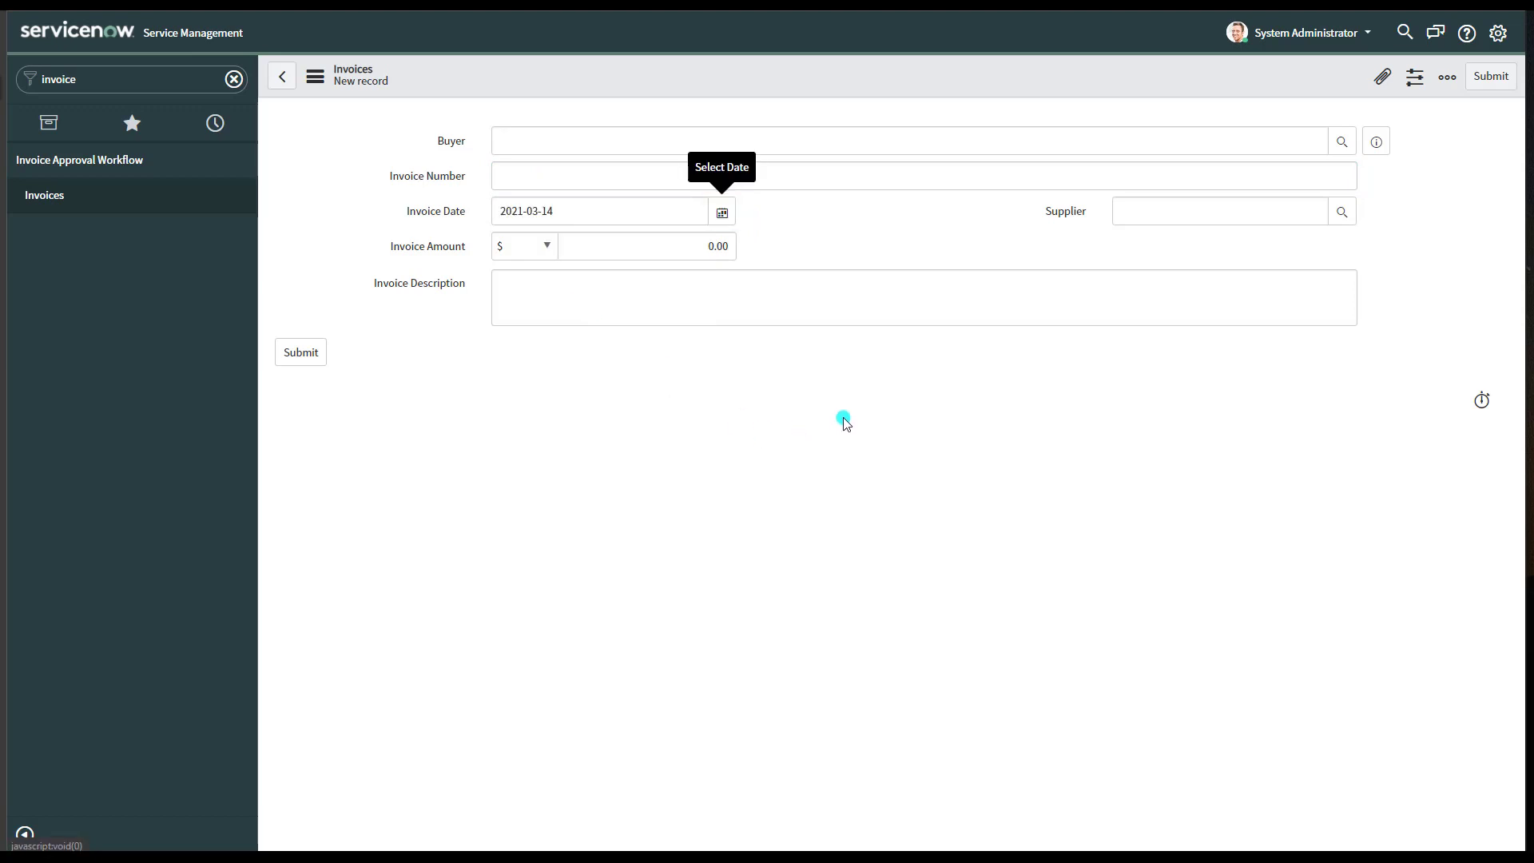
Step: Browse the Companies lookup list for the Supplier field and close it without choosing a company
left_click(1236, 211)
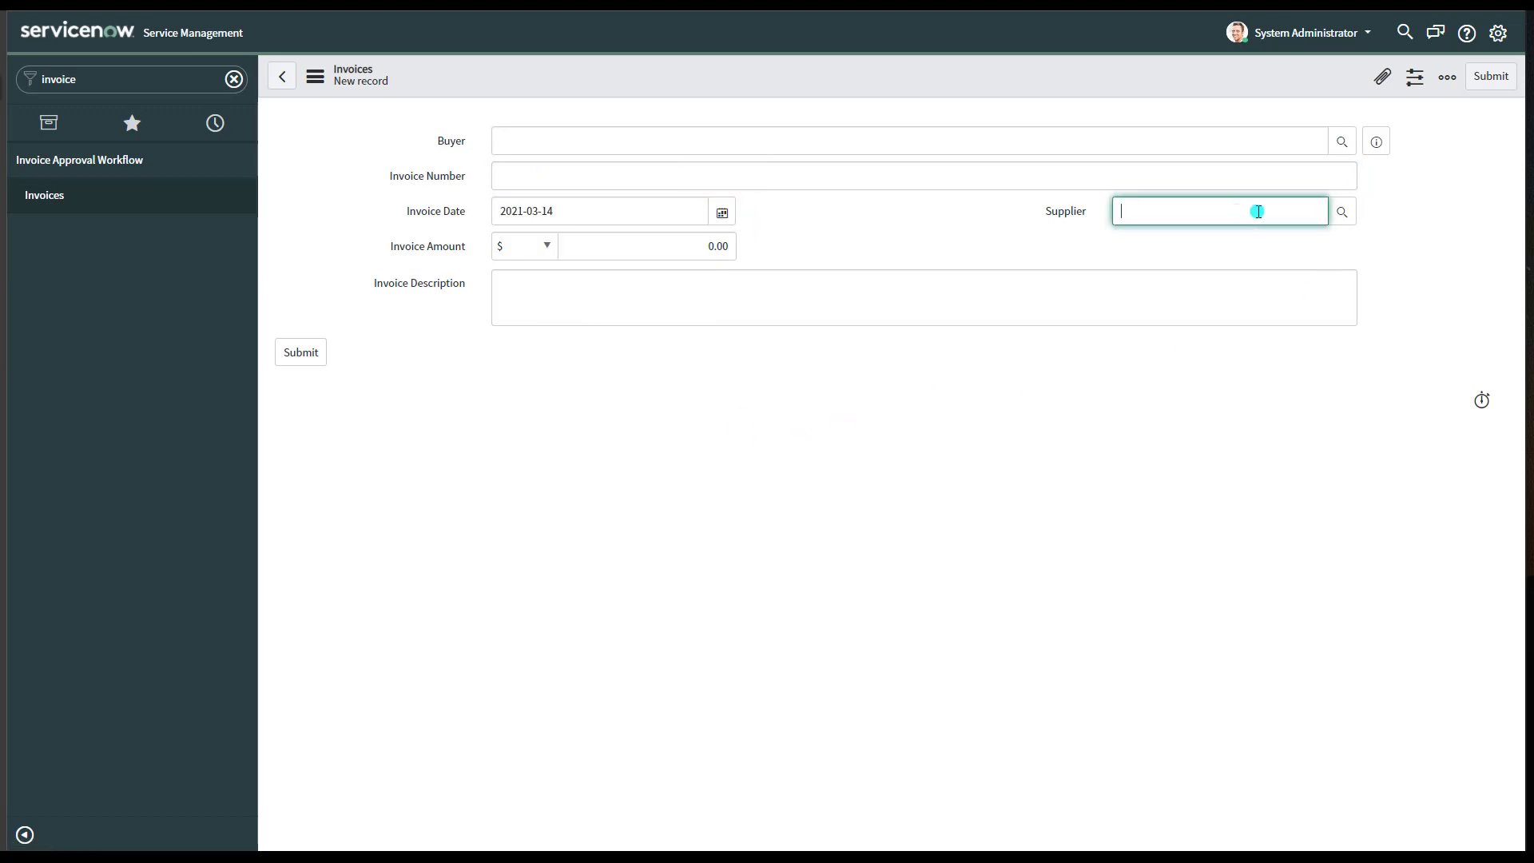
left_click(1343, 212)
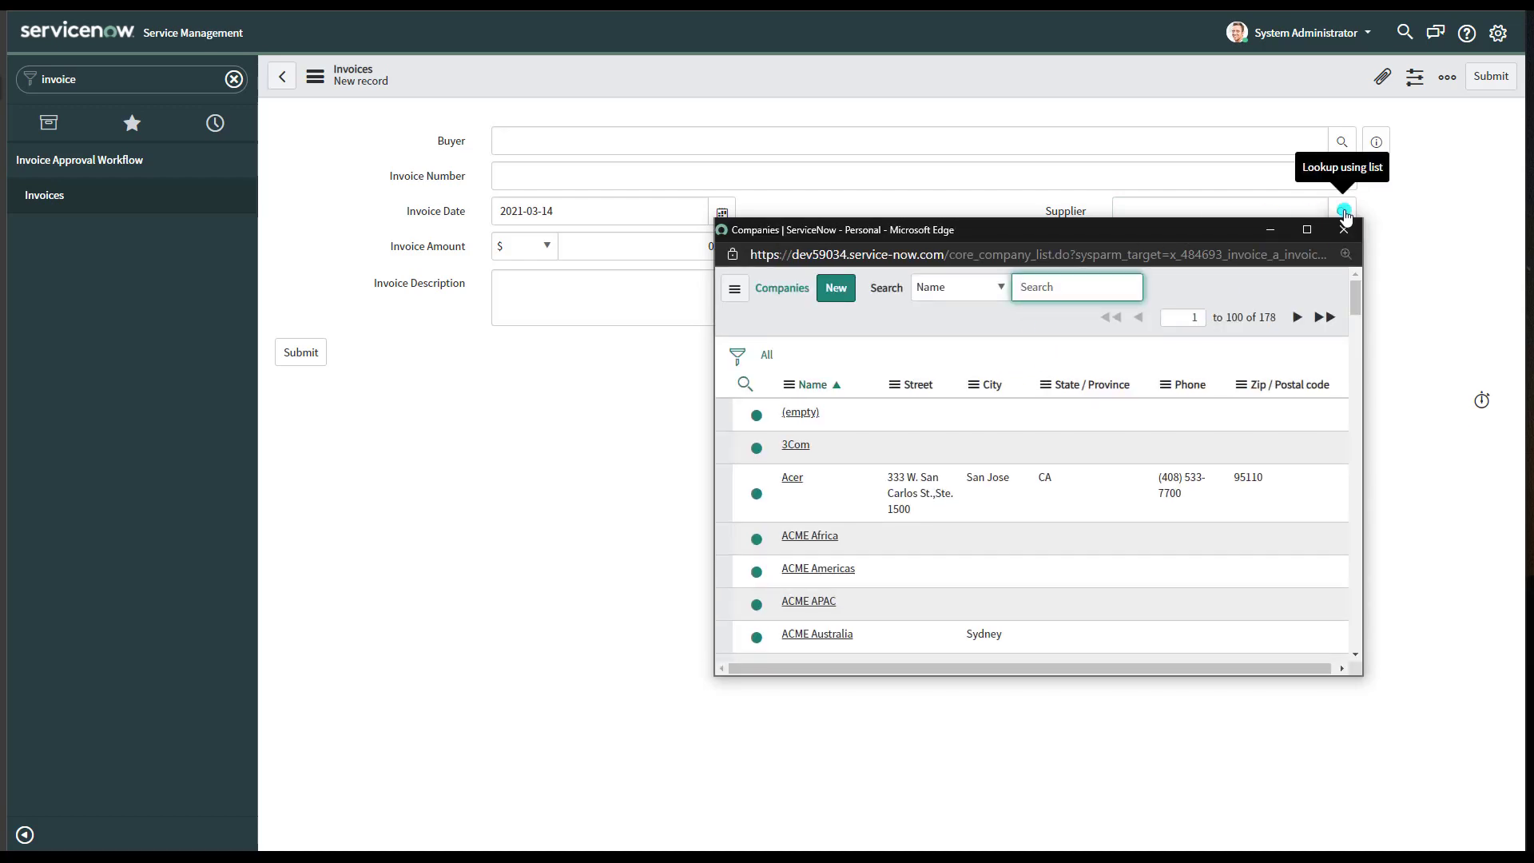
scroll(925, 439, "down", 3)
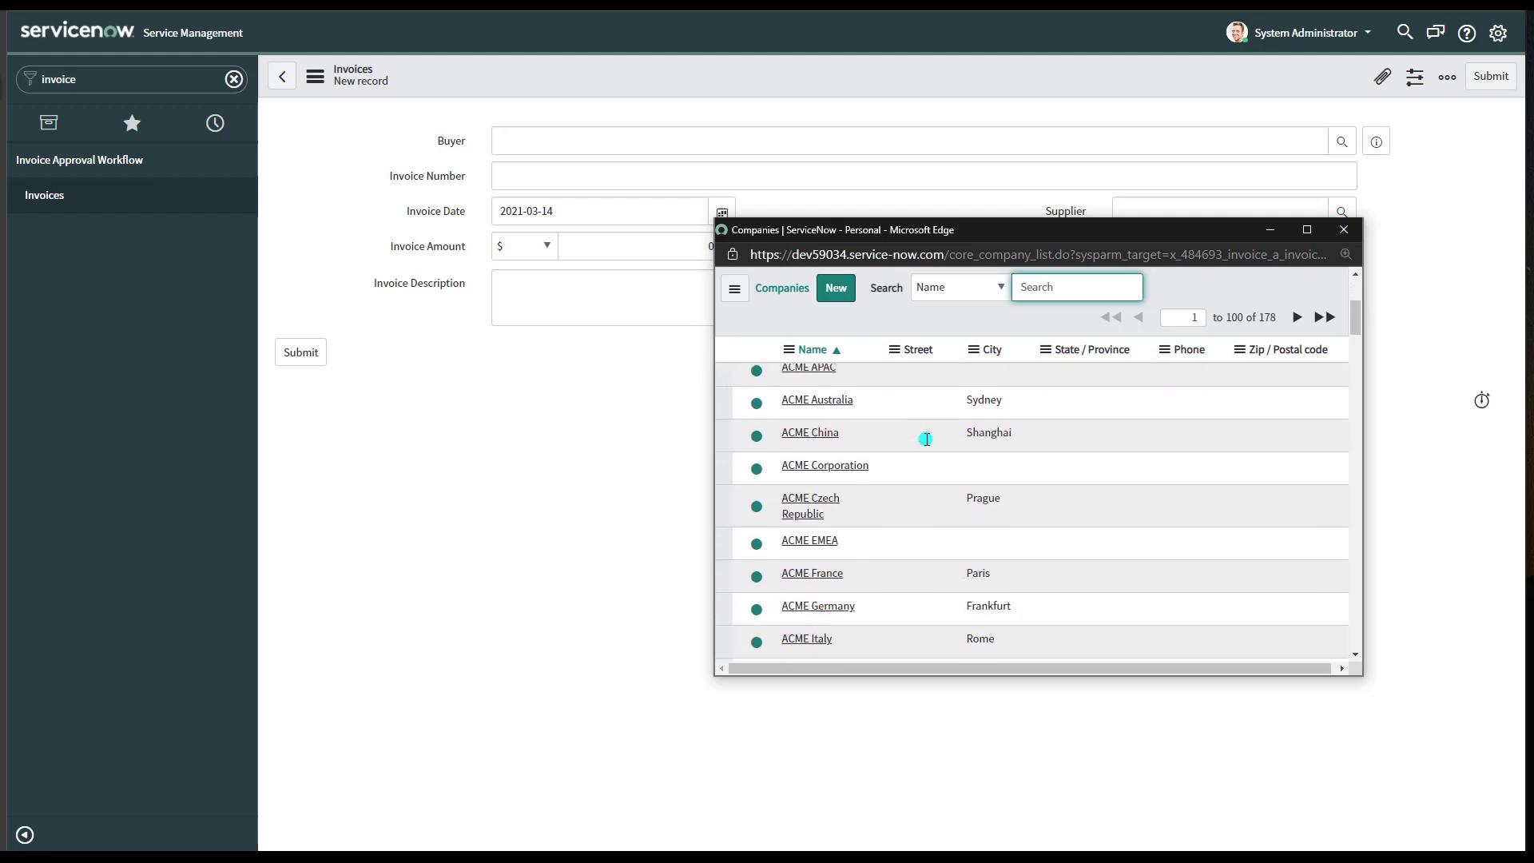
scroll(925, 439, "down", 3)
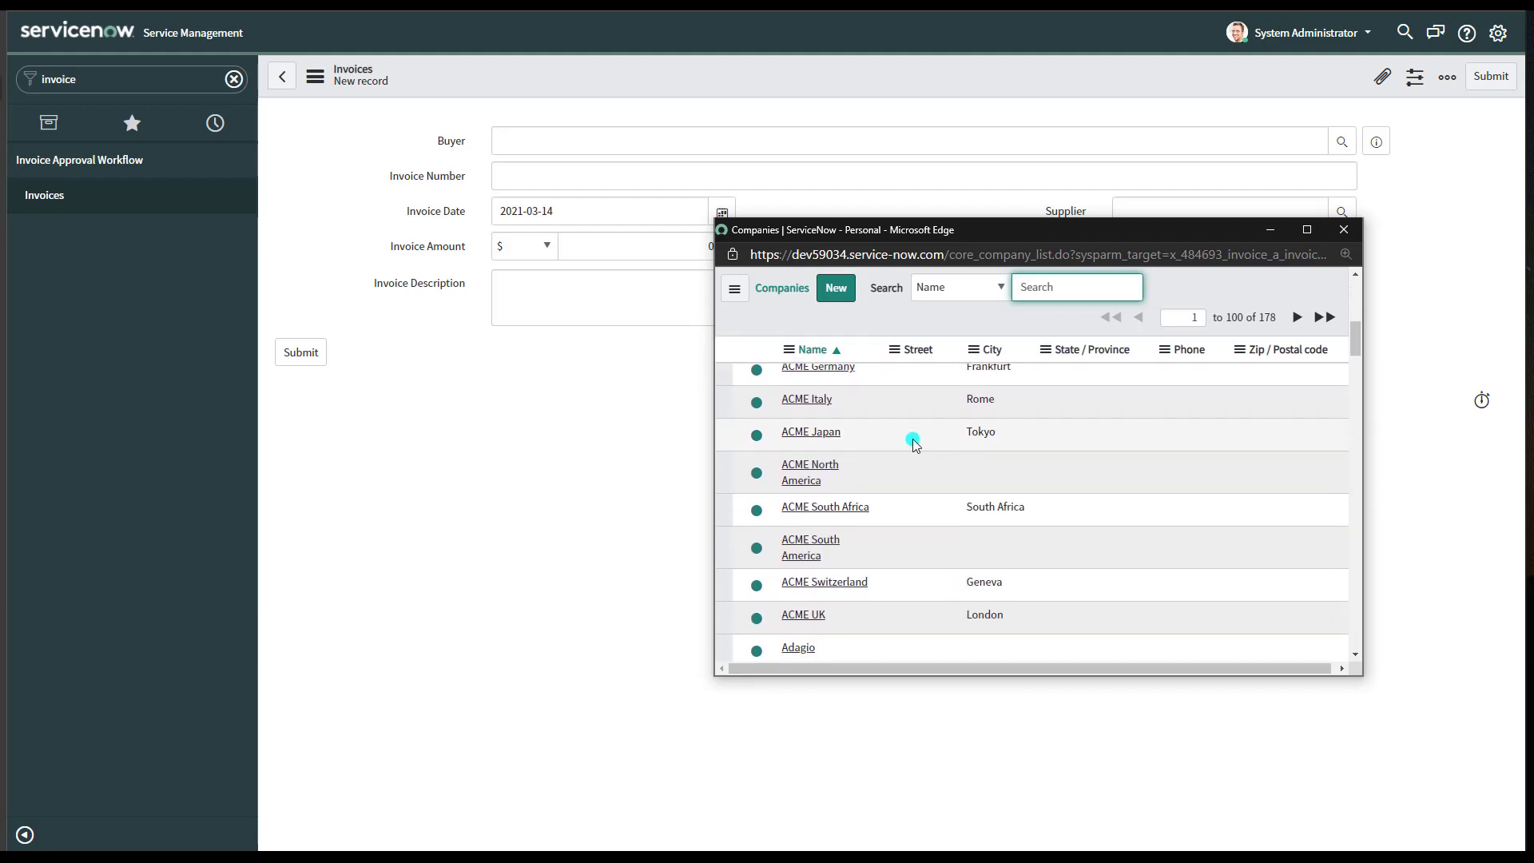
left_click(1344, 229)
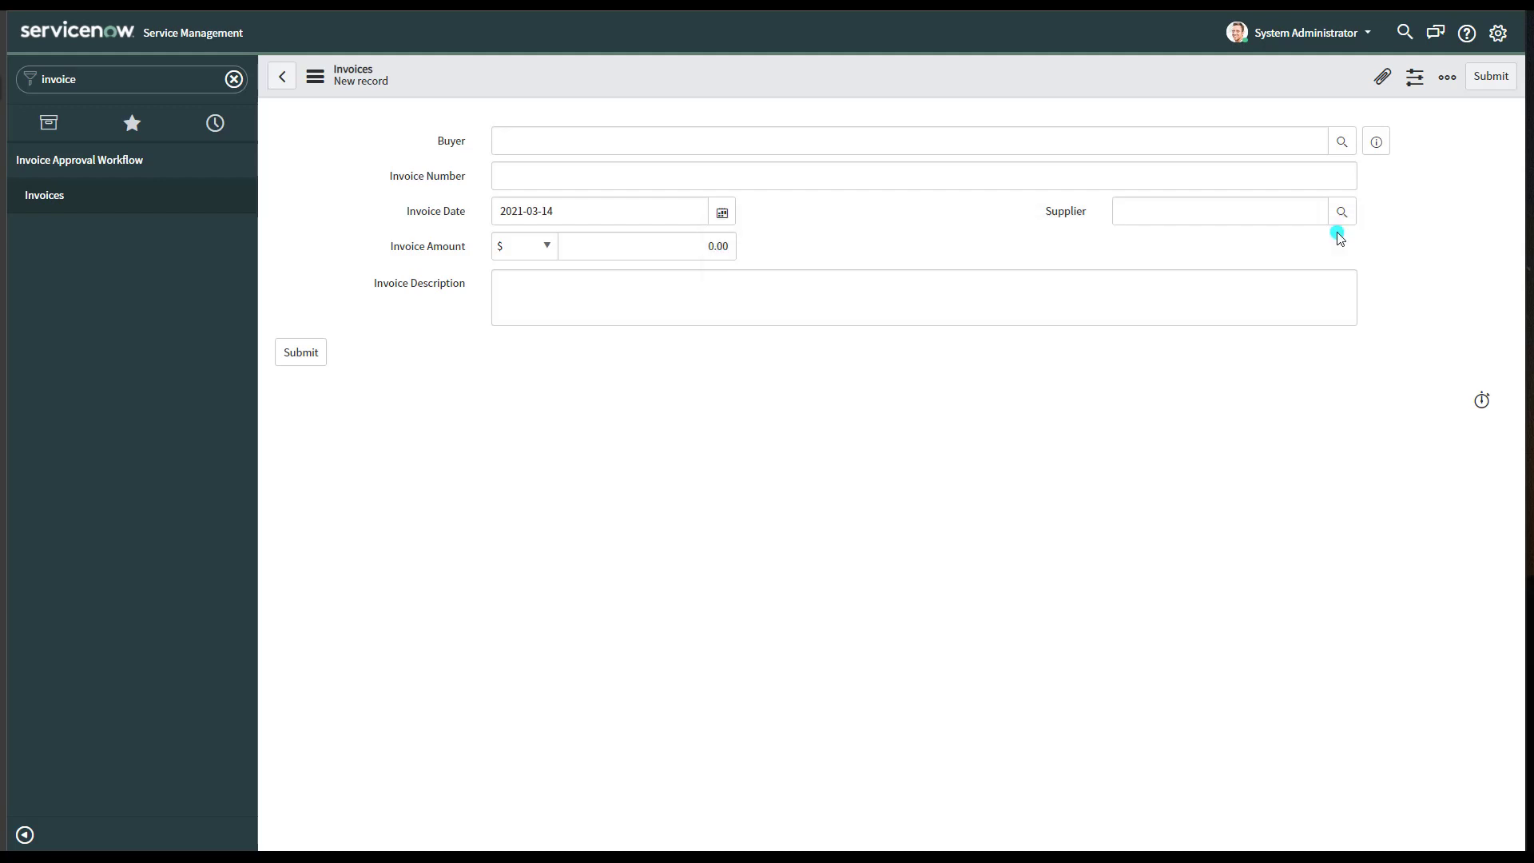
Step: Check the currency choices for the Invoice Amount, keep $ selected, and go to the Invoice Description field
left_click(639, 254)
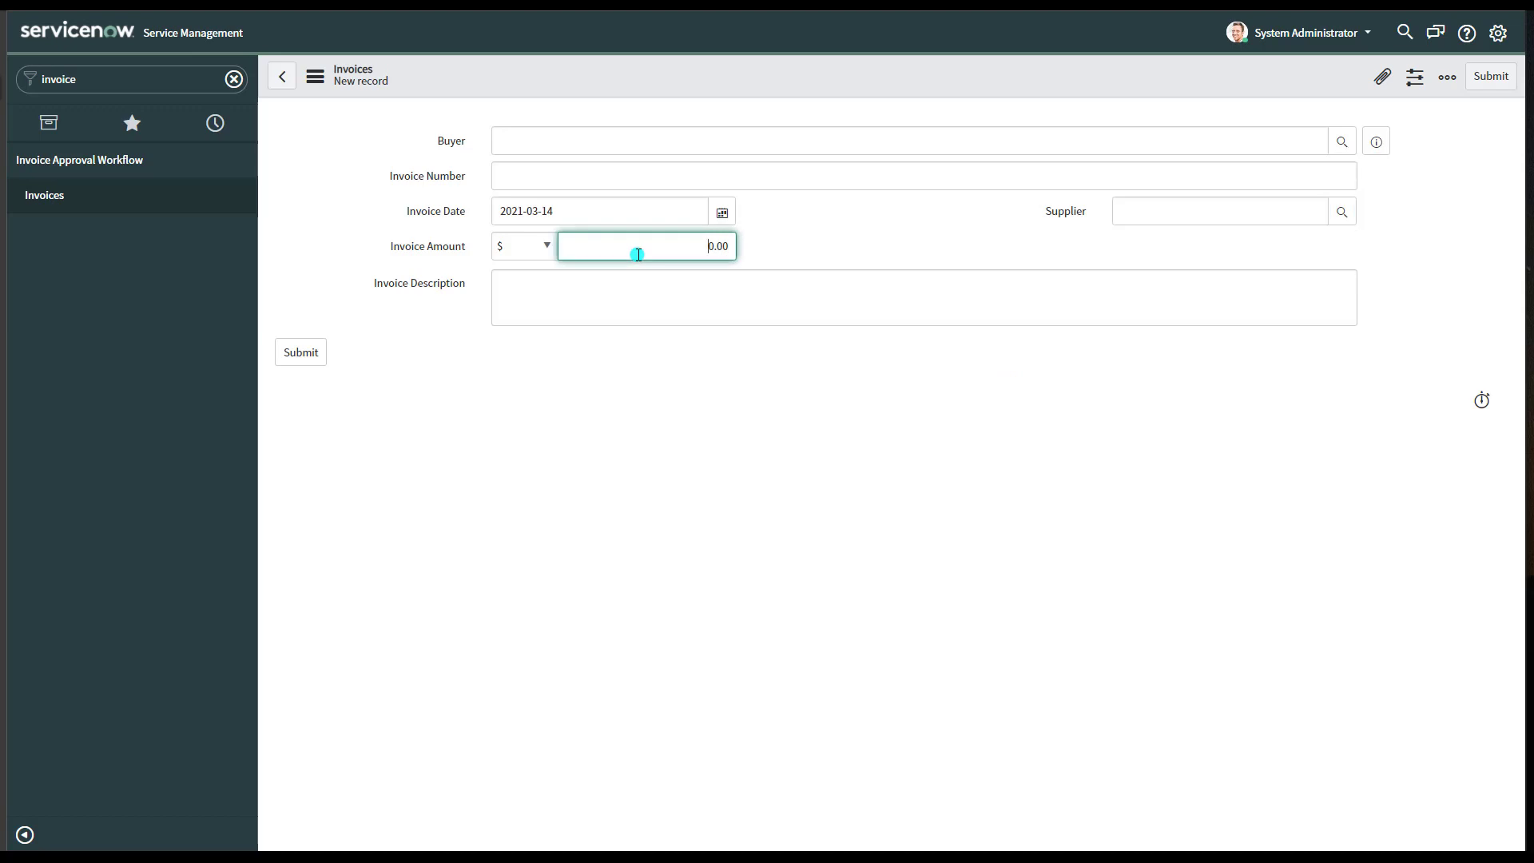
left_click(548, 248)
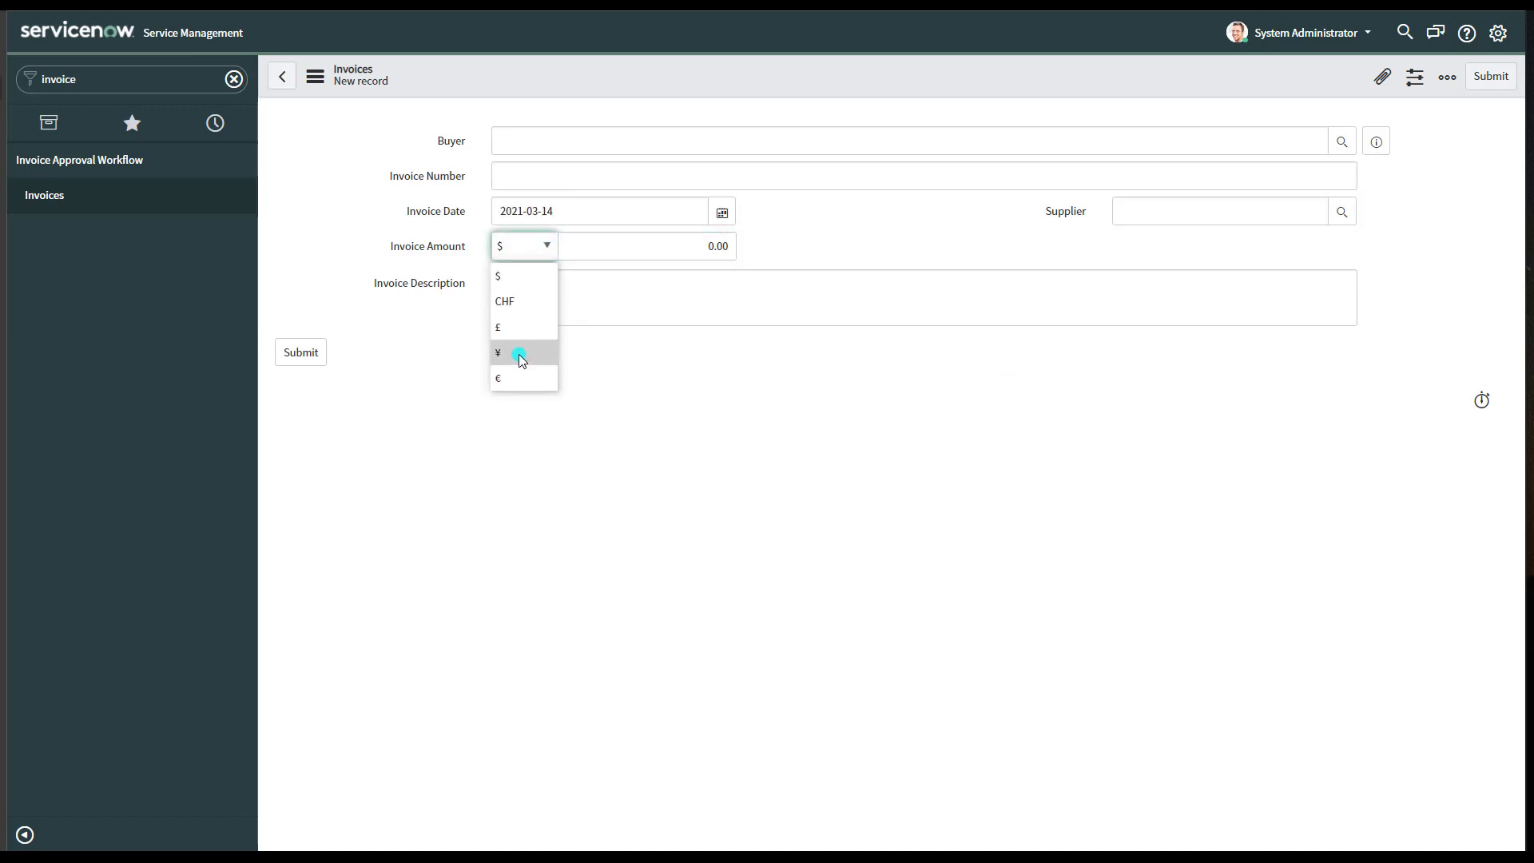
left_click(506, 278)
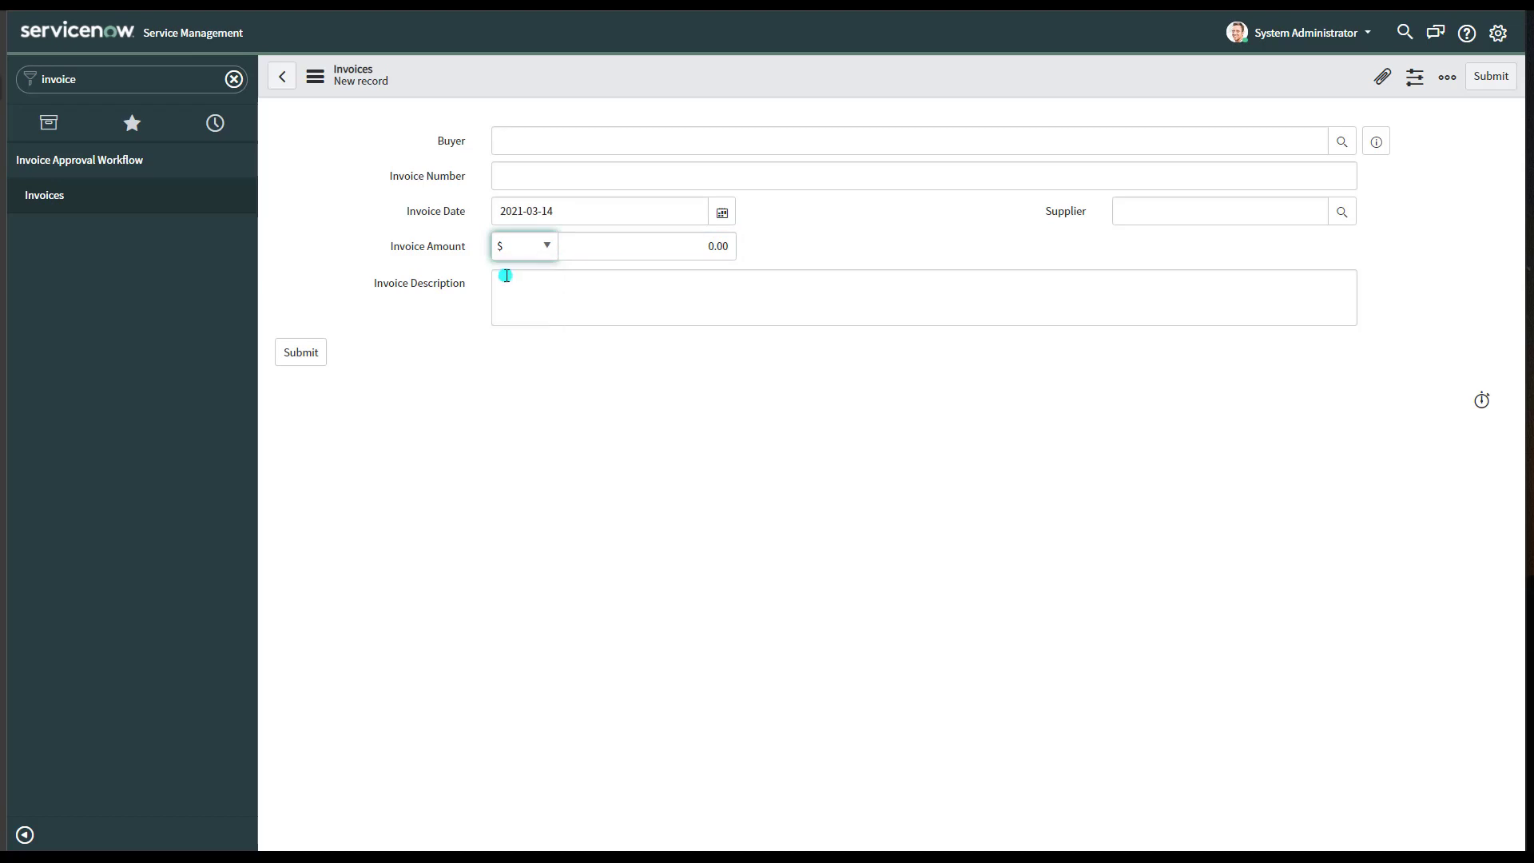
left_click(517, 286)
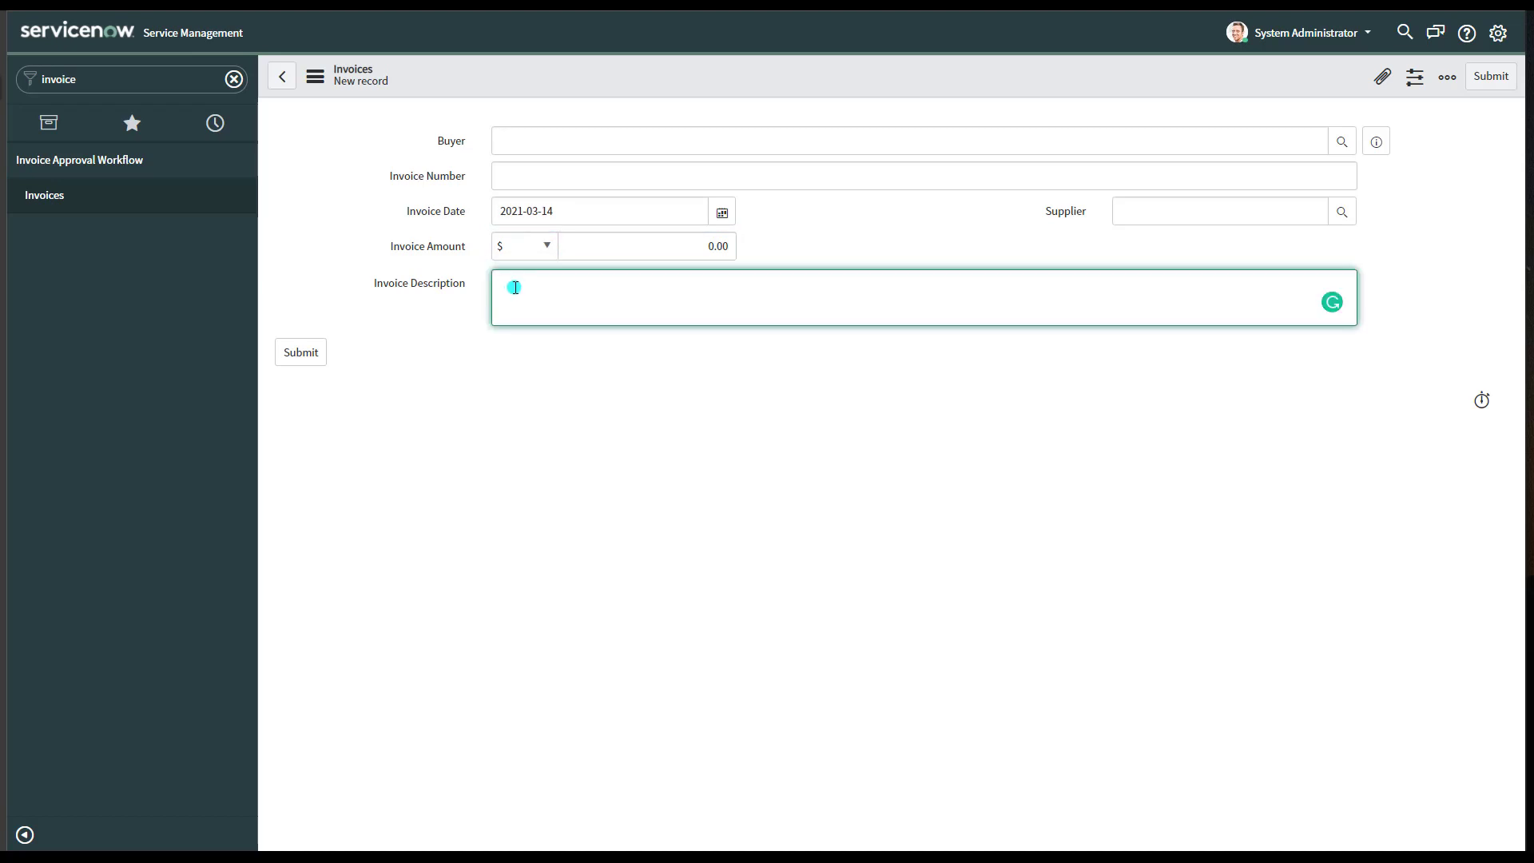